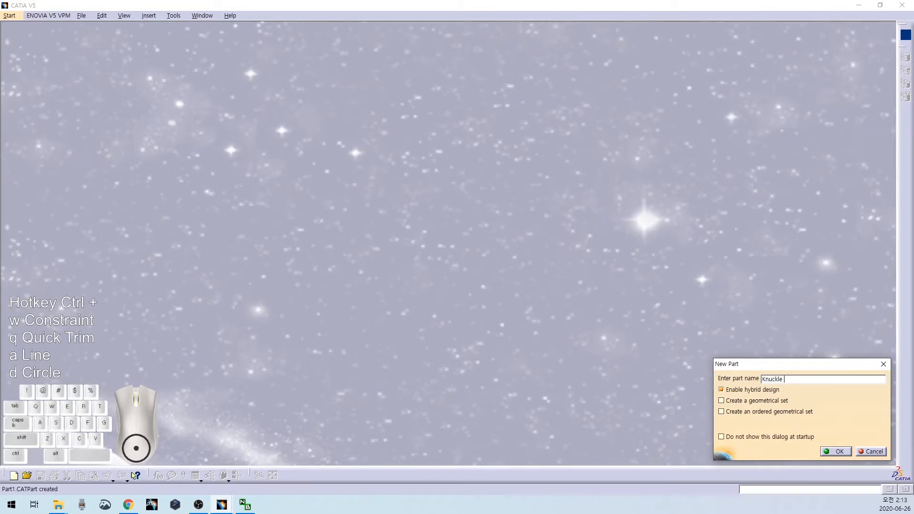
Step: Create the new part Knuckle RR and open a sketch on the zx plane
key(Return)
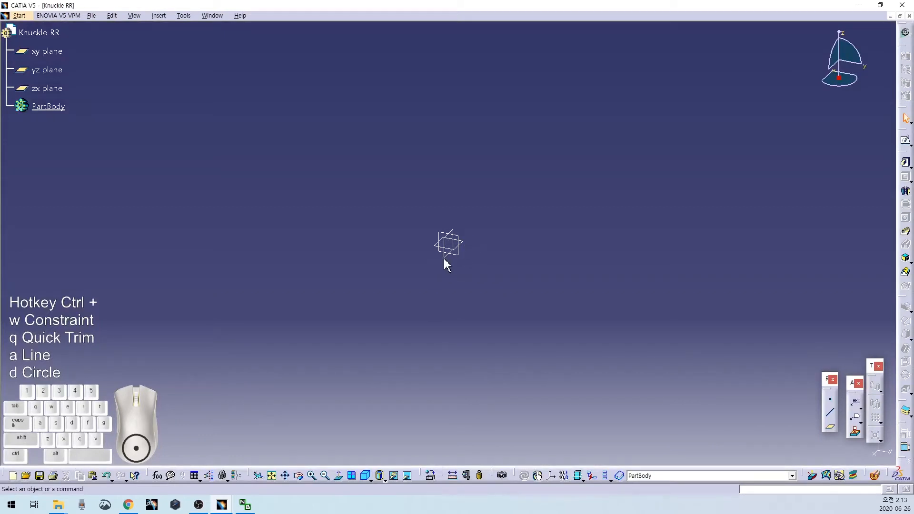
click(447, 264)
click(906, 139)
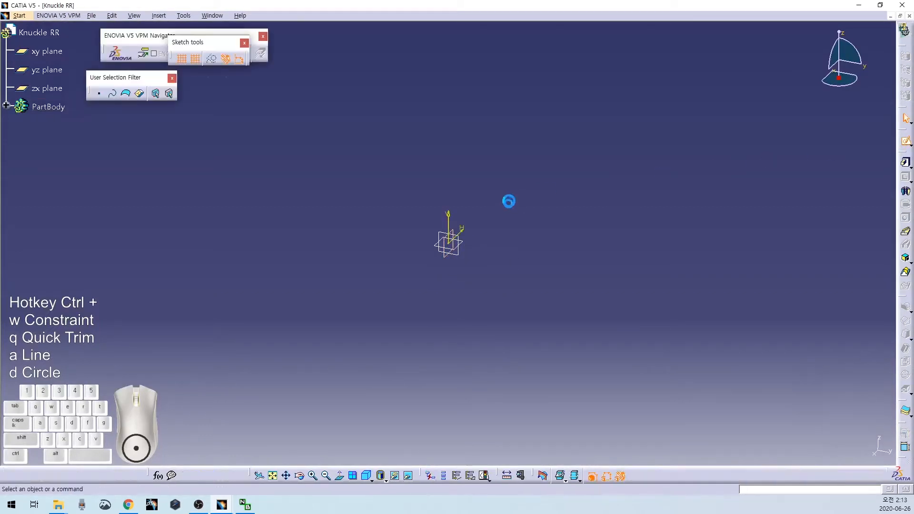
middle_drag(521, 188, 520, 222)
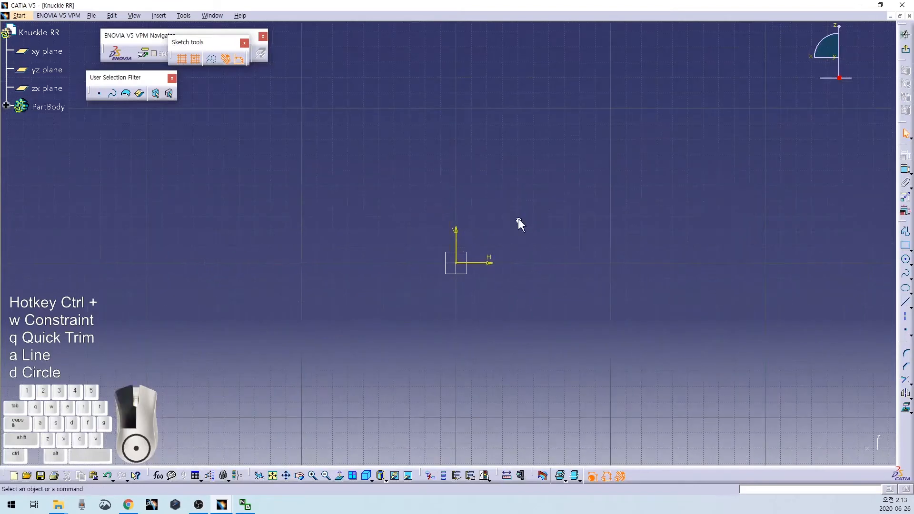
Step: Draw a vertical construction line about 90 mm long downward from the sketch origin
click(907, 305)
middle_drag(490, 124, 489, 208)
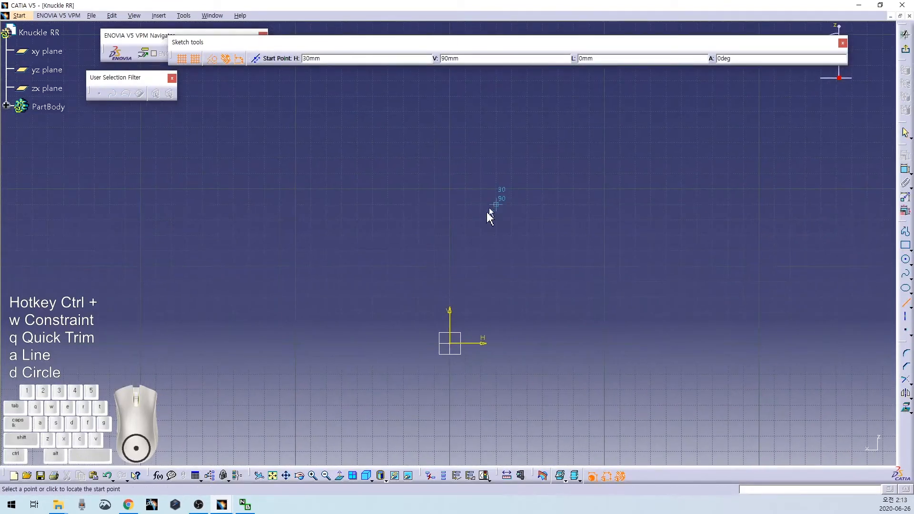
click(452, 344)
middle_drag(453, 429, 453, 286)
click(450, 337)
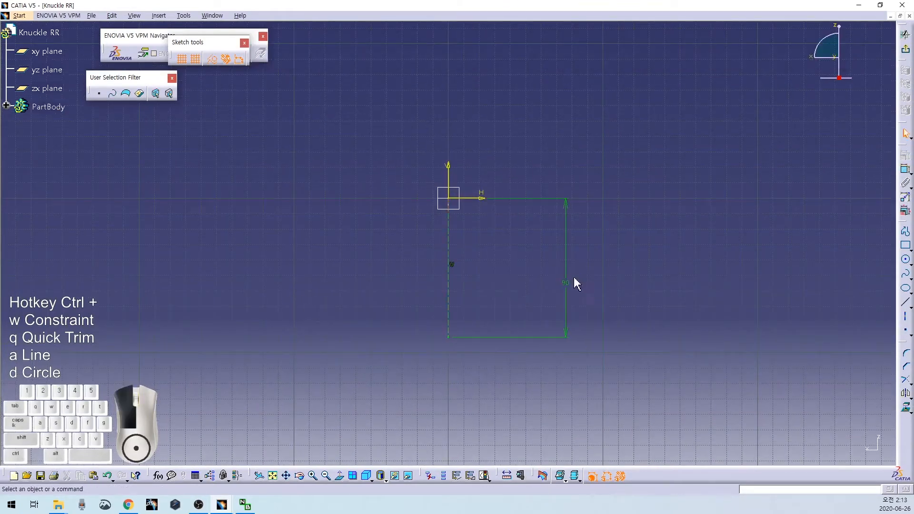
Step: Set the length of the vertical construction line to 100 mm
double_click(565, 283)
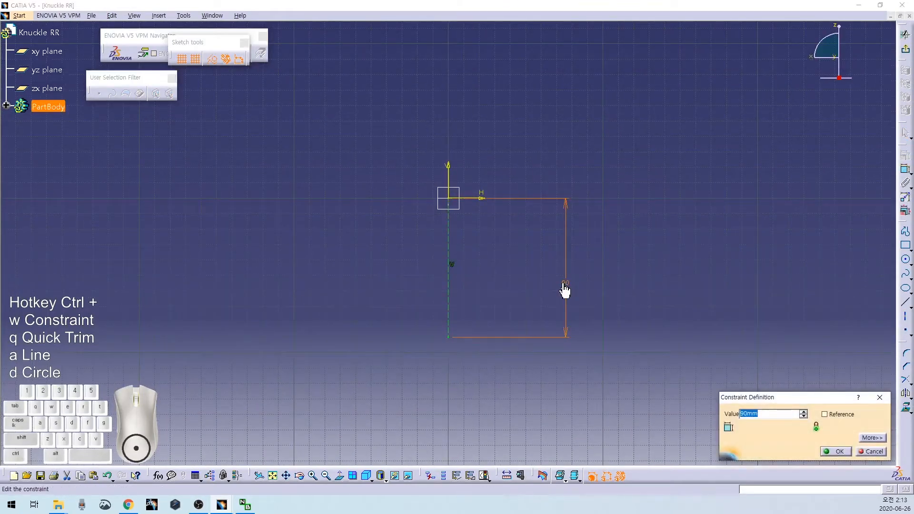
text(100)
key(Return)
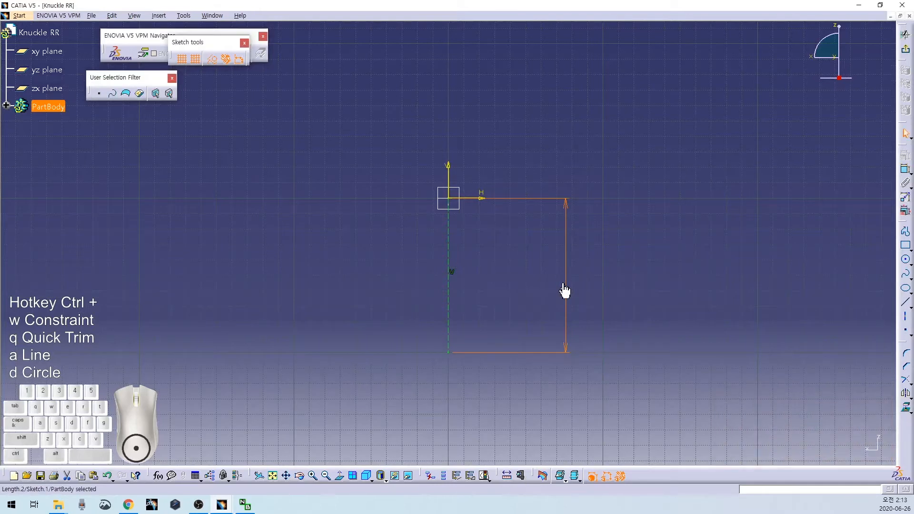
click(524, 91)
Step: Draw a slanted construction line from the origin up to a point at about H 20 mm, V 110 mm
middle_drag(523, 83, 497, 207)
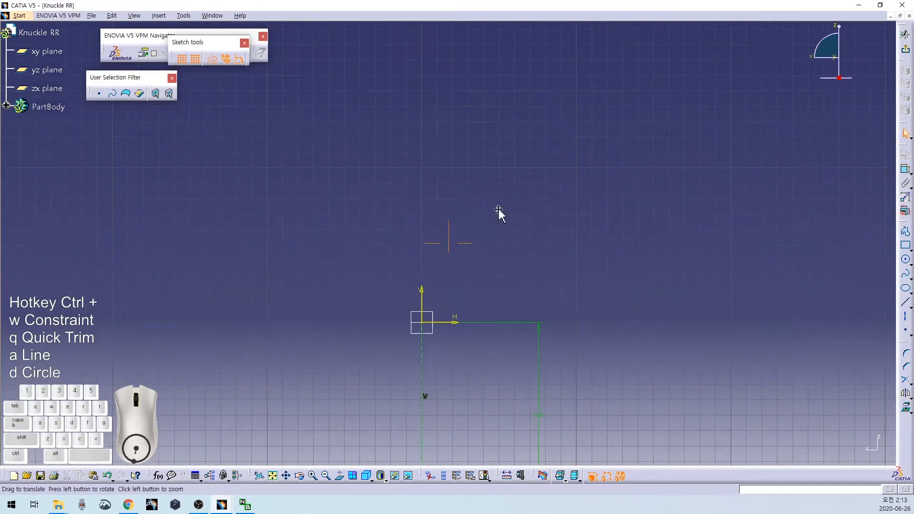
click(906, 313)
click(421, 322)
click(460, 153)
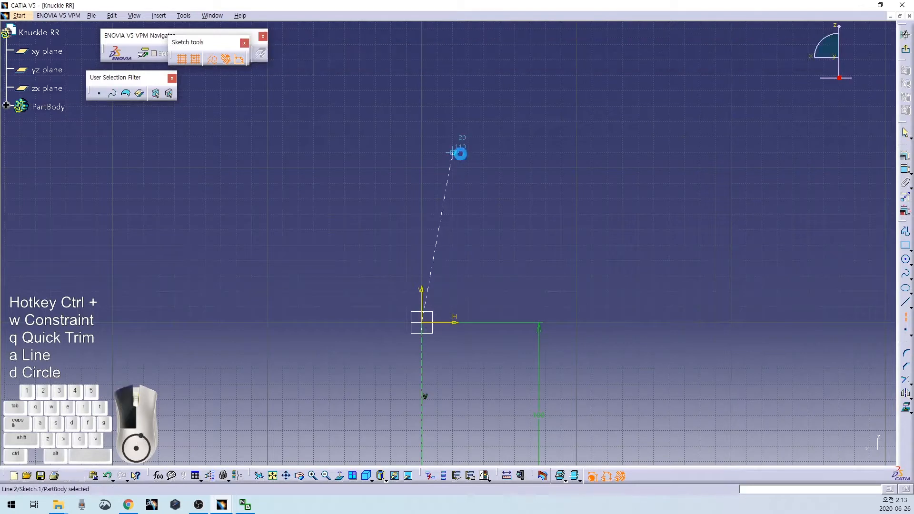
Step: Dimension the slanted line's upper endpoint from the horizontal axis and set the distance to 100 mm
click(502, 235)
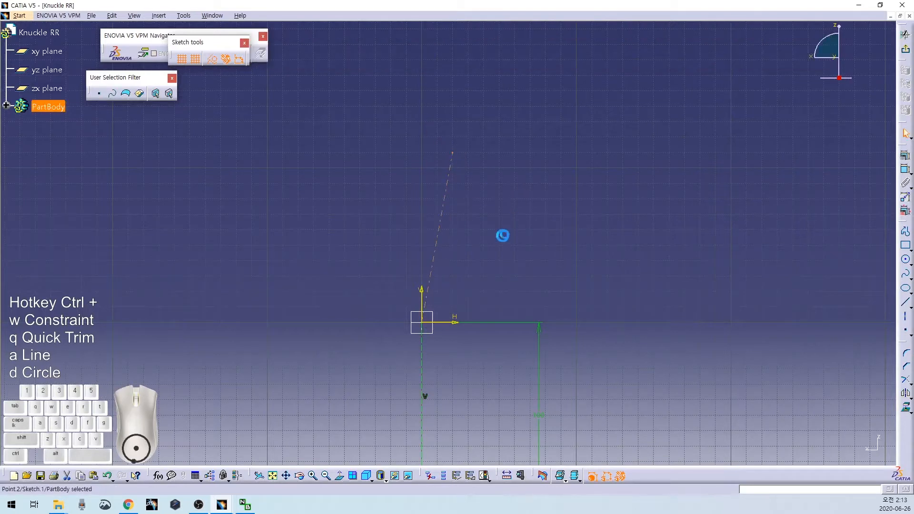
click(461, 327)
click(565, 278)
double_click(570, 280)
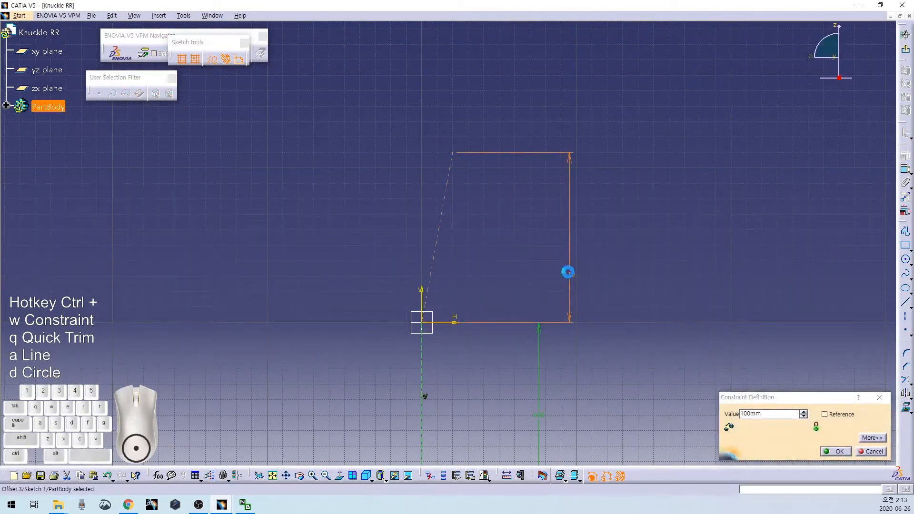
key(Return)
Step: Dimension the slanted line's upper endpoint from the vertical axis and set the offset to 15 mm
ctrl+click(421, 296)
key(ctrl+w)
double_click(437, 150)
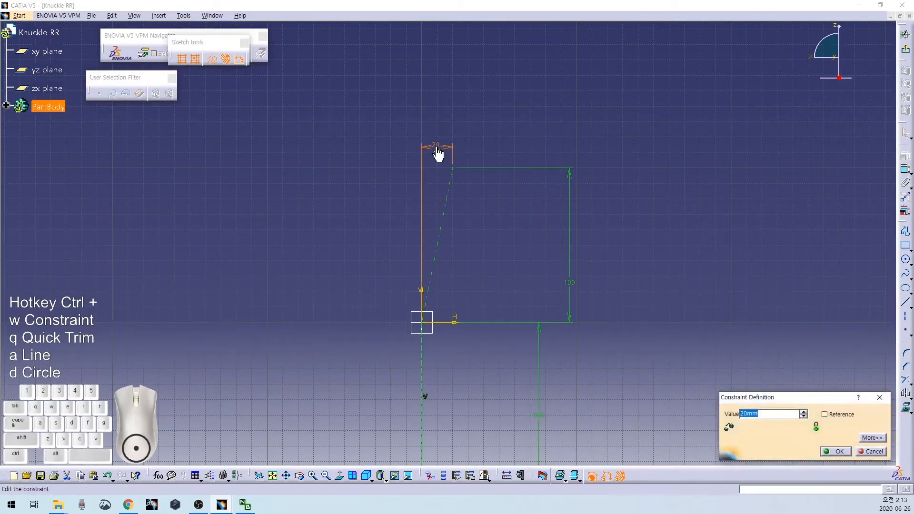
text(15)
key(Return)
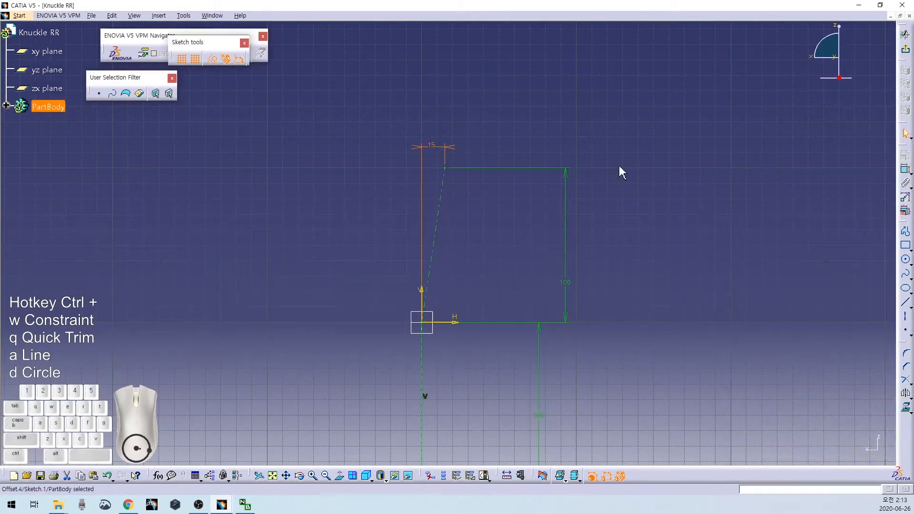
Step: Draw a horizontal construction line about 70 mm long through the lower end of the vertical line, and switch construction mode off
middle_drag(616, 359, 614, 223)
click(570, 331)
key(ctrl+a)
click(380, 300)
click(482, 298)
drag(412, 301, 406, 348)
right_click(390, 279)
click(409, 330)
middle_drag(487, 239, 499, 300)
click(212, 59)
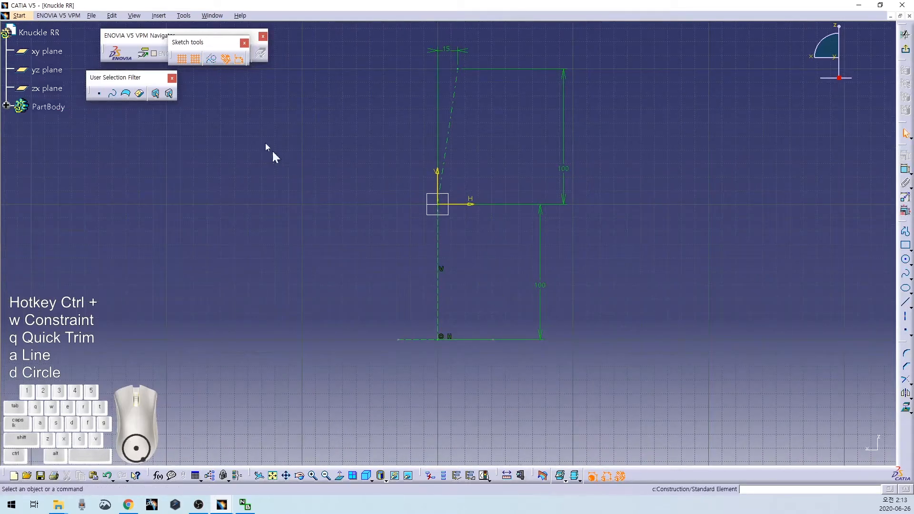
Step: Dimension the lower horizontal construction line and set its length to 60 mm
click(404, 339)
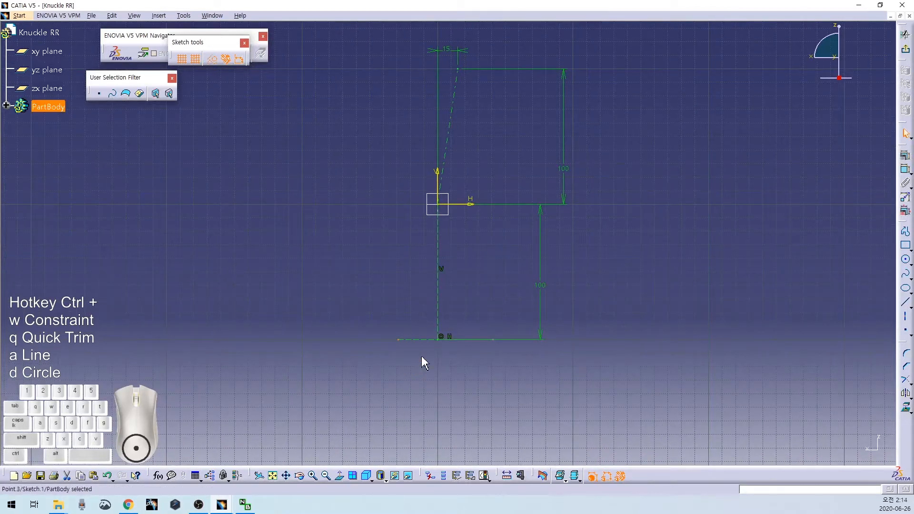
click(422, 339)
key(ctrl+w)
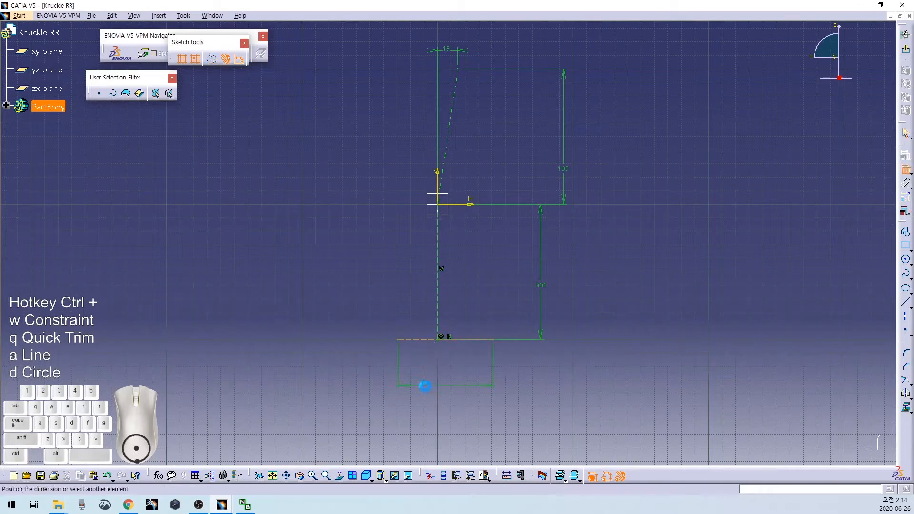
double_click(425, 385)
text(6)
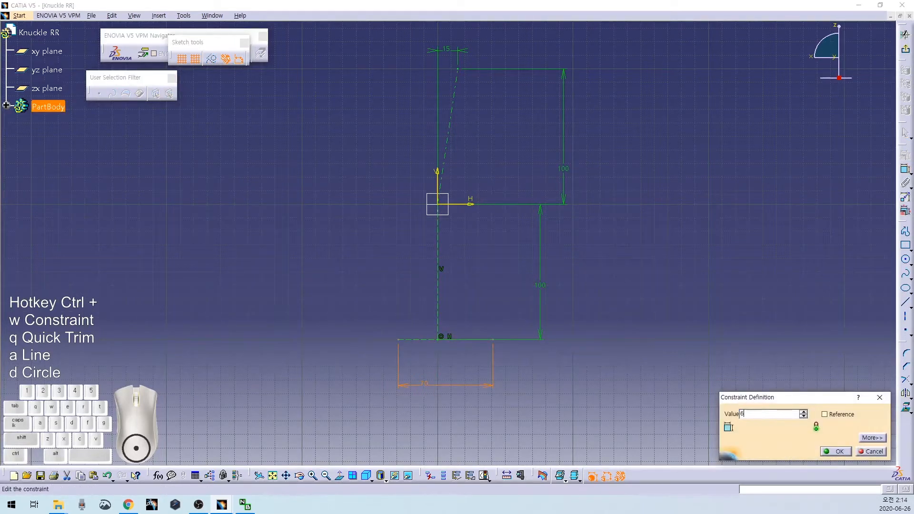
text(0)
key(Return)
Step: Make the two endpoints of the lower horizontal construction line symmetric about the vertical construction line
click(410, 285)
middle_drag(409, 285, 387, 258)
drag(367, 293, 401, 353)
ctrl+drag(477, 321, 501, 347)
ctrl+click(448, 310)
click(905, 156)
click(819, 413)
click(836, 451)
Step: Draw a circle centred on the origin and set its diameter to 50 mm
middle_drag(703, 138, 712, 288)
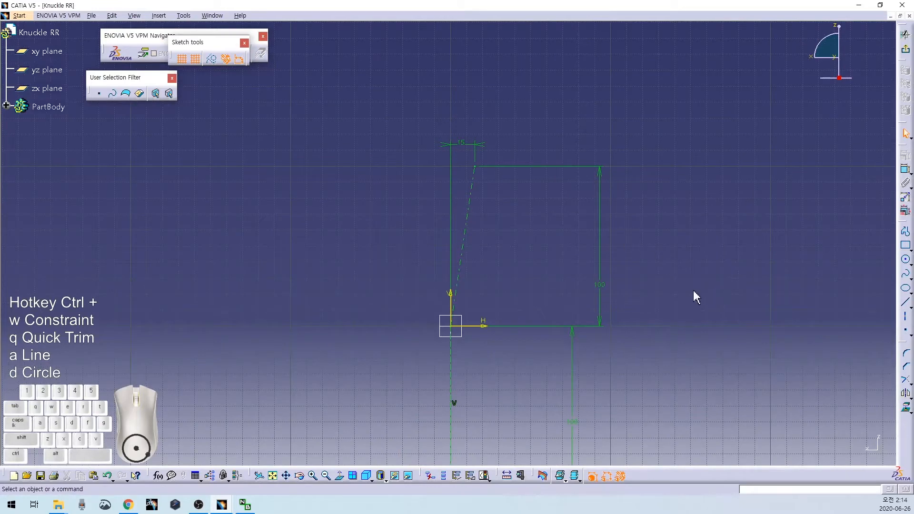
middle_drag(503, 381, 521, 286)
key(ctrl+d)
click(469, 232)
click(509, 205)
double_click(547, 191)
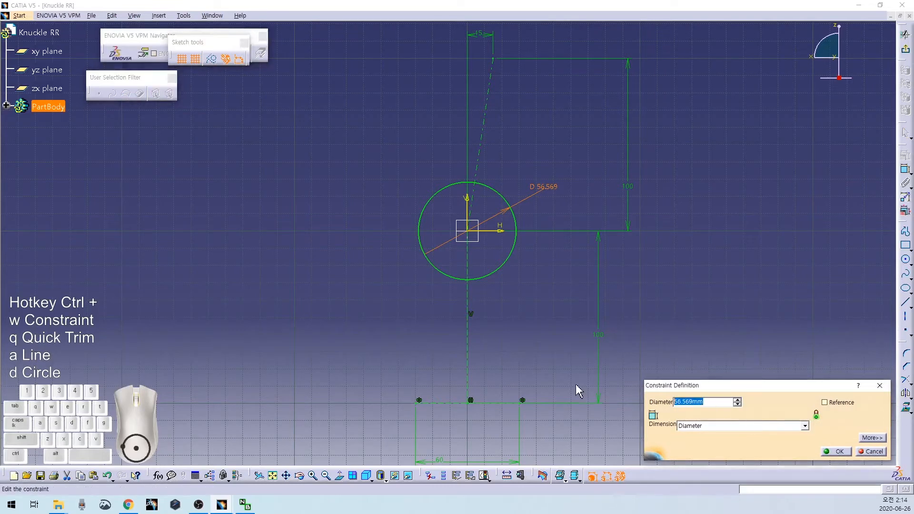
text(50)
key(Return)
Step: Draw a long horizontal profile line below the 60 mm construction line, extending well past both of its ends
mouse_move(527, 299)
middle_down()
mouse_move(526, 278)
mouse_move(527, 286)
mouse_move(498, 261)
mouse_move(515, 241)
middle_up()
key(ctrl+a)
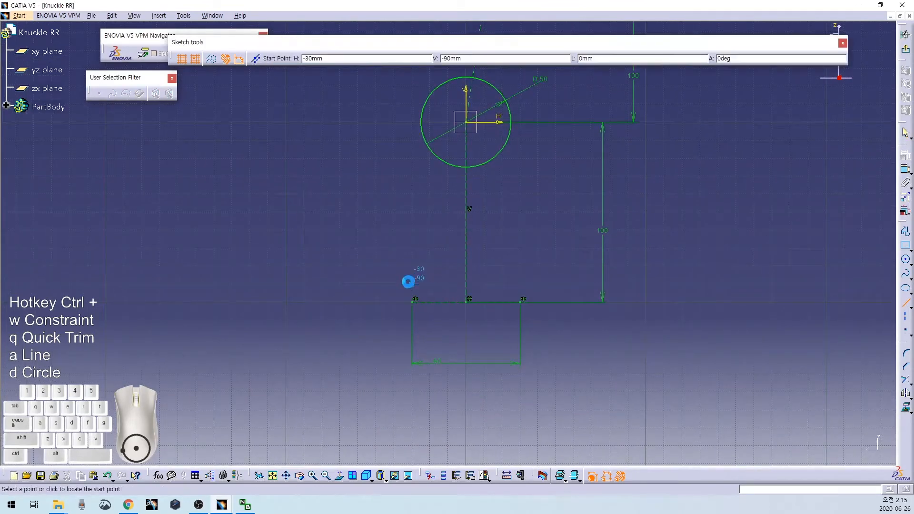
key(Escape)
click(905, 303)
click(307, 357)
click(732, 353)
Step: Draw two vertical profile lines crossing the lower horizontal line, one on each side of the circle
middle_drag(690, 223, 671, 332)
key(ctrl+a)
click(365, 225)
click(368, 406)
key(ctrl+a)
click(568, 278)
click(569, 408)
Step: Draw a horizontal profile line above the upper endpoint of the slanted construction line
middle_drag(601, 226, 599, 301)
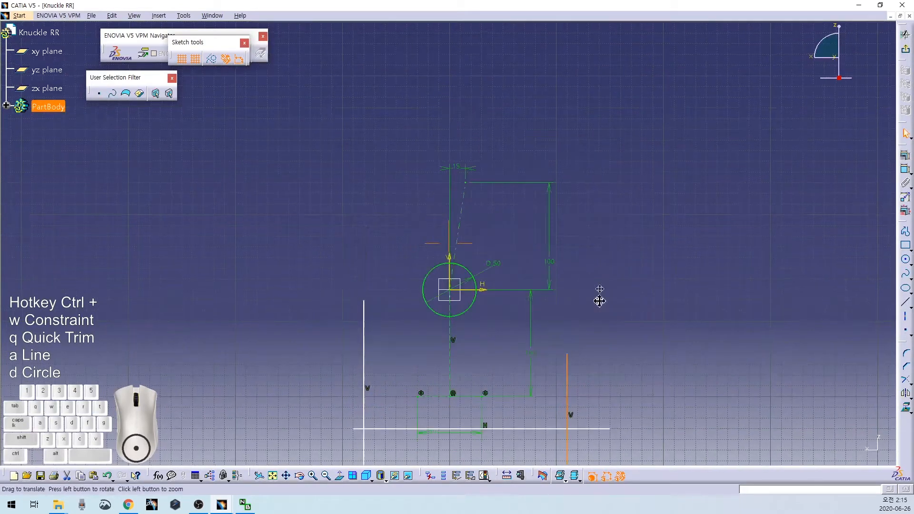
key(ctrl+a)
click(419, 152)
click(560, 152)
Step: Draw two outward-slanting lines crossing the upper horizontal line, one near each of its ends
key(ctrl+a)
click(430, 132)
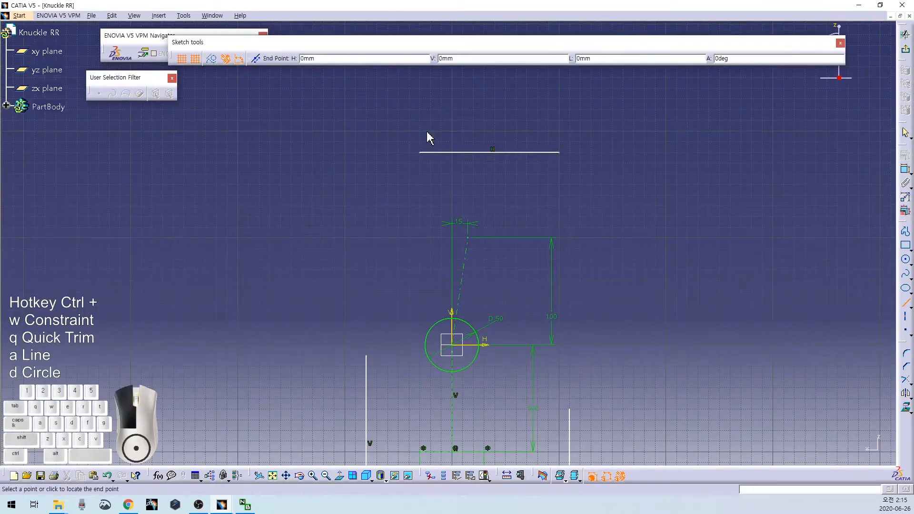
click(410, 206)
key(ctrl+a)
click(516, 132)
click(549, 206)
Step: Dimension the upper horizontal line from the horizontal axis and set the distance to 125 mm
middle_drag(668, 321, 650, 194)
click(650, 193)
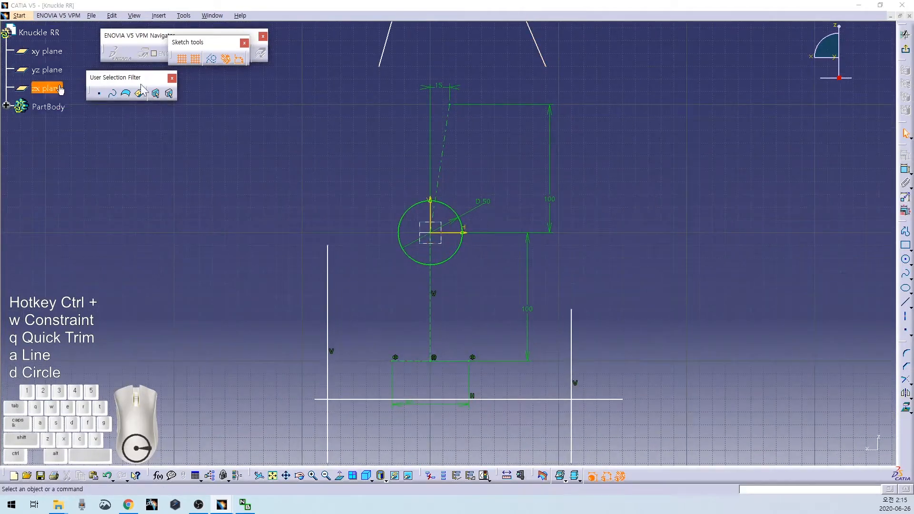
middle_drag(625, 93, 618, 125)
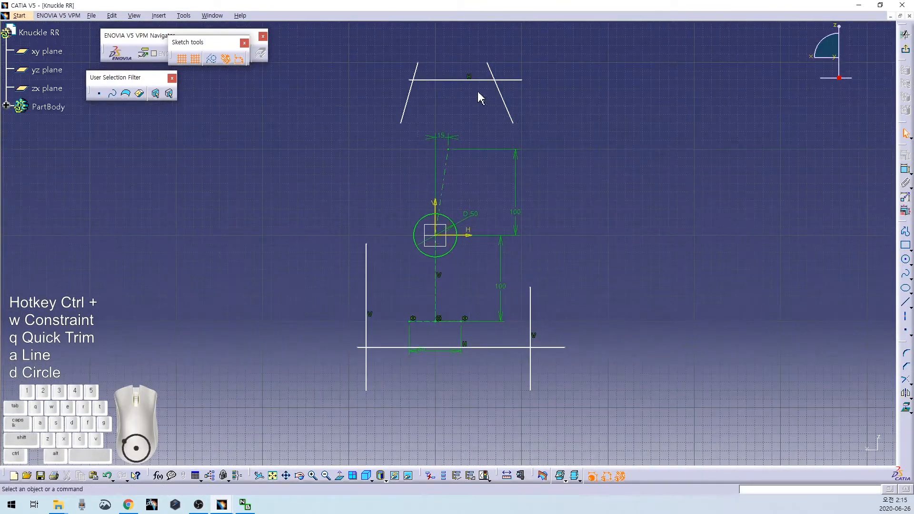
click(451, 80)
ctrl+click(482, 238)
key(ctrl+w)
double_click(596, 217)
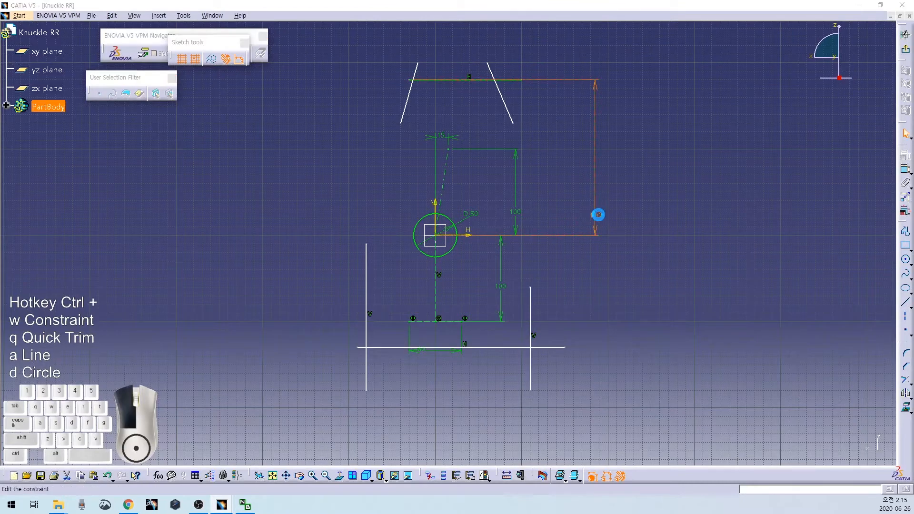
text(125)
key(Return)
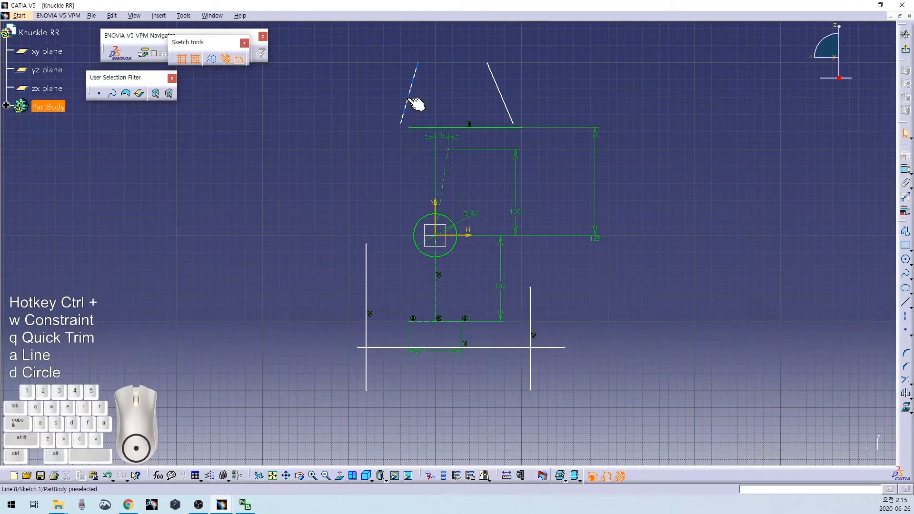
Step: Replace the right-hand slanted line with a vertical line crossing the upper horizontal line near its right end
key(Delete)
key(ctrl+a)
click(504, 106)
click(504, 200)
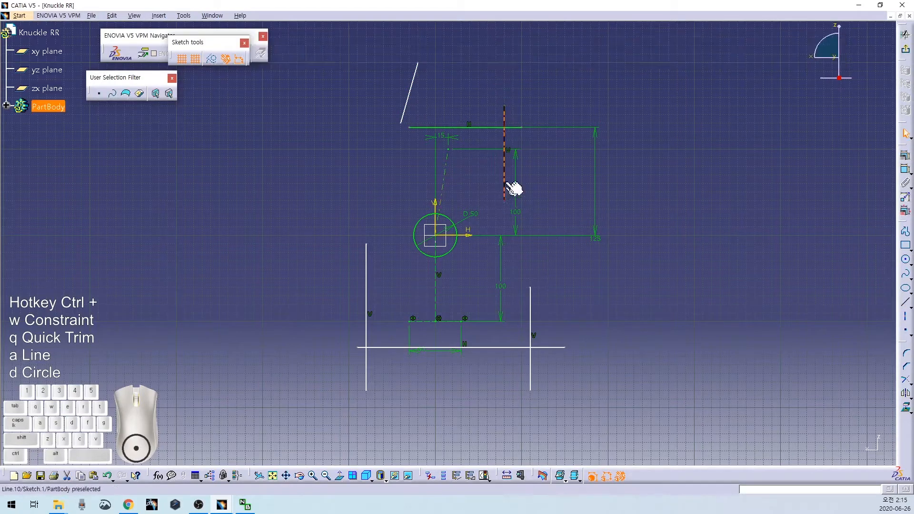
Step: Trim the overhangs of the upper horizontal line and the new vertical line so they meet in a corner
mouse_move(474, 96)
middle_down()
mouse_move(471, 114)
mouse_move(471, 98)
middle_up()
click(305, 171)
drag(508, 116, 536, 143)
key(Delete)
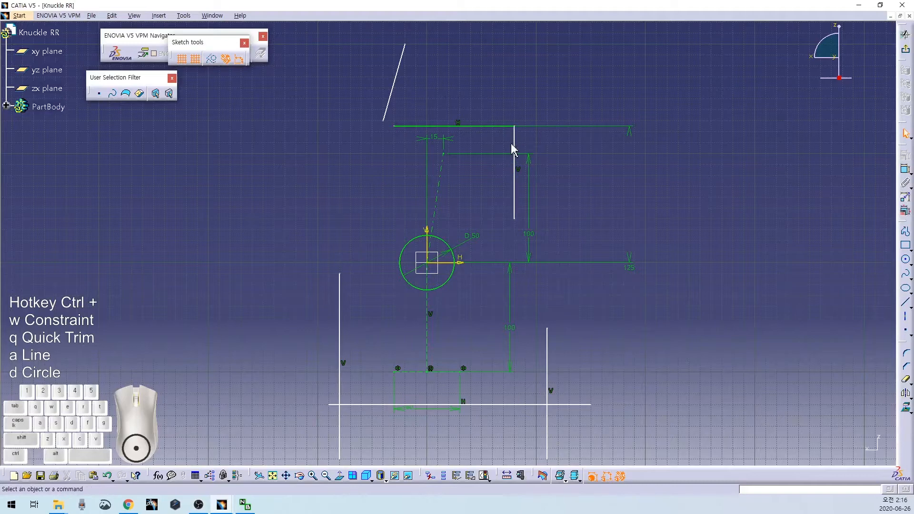
drag(505, 101, 531, 132)
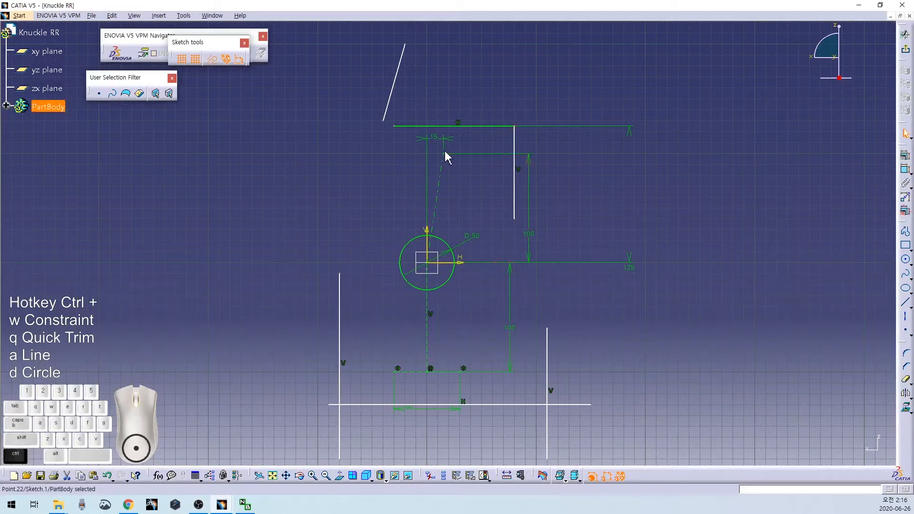
click(477, 145)
mouse_move(477, 145)
middle_down()
mouse_move(467, 200)
mouse_move(468, 162)
middle_up()
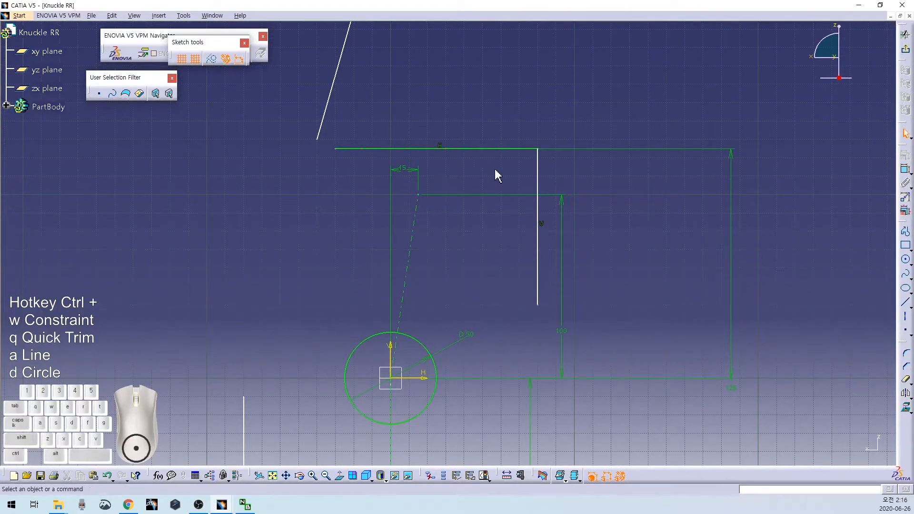
click(539, 180)
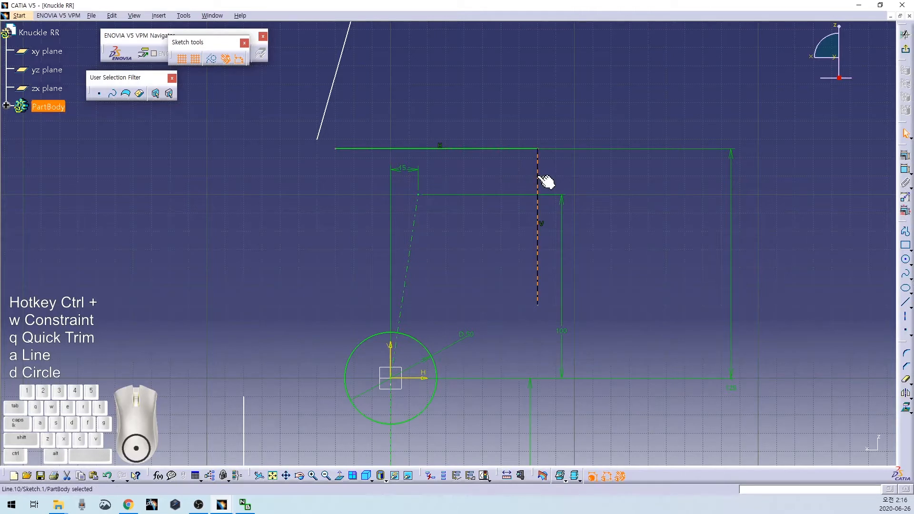
click(487, 268)
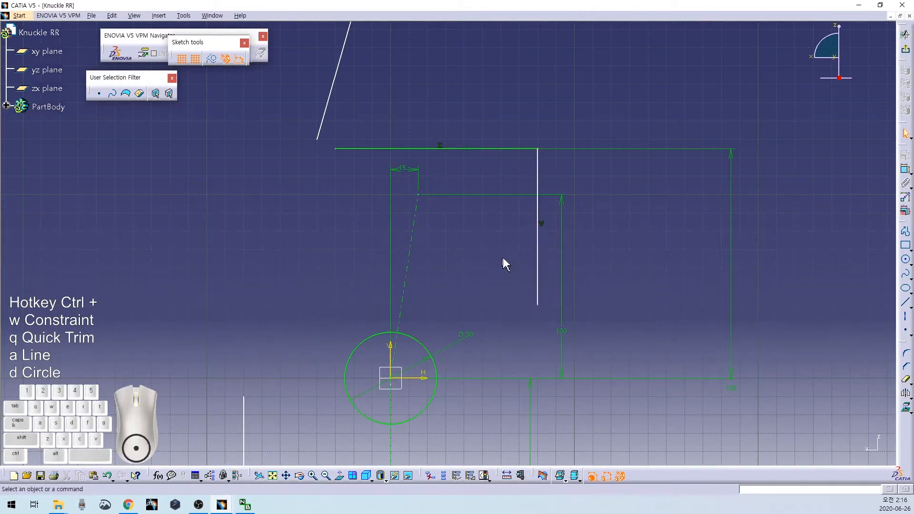
Step: Draw a vertical construction line from the slanted construction line's upper endpoint past the upper horizontal line, and switch construction mode off
click(905, 317)
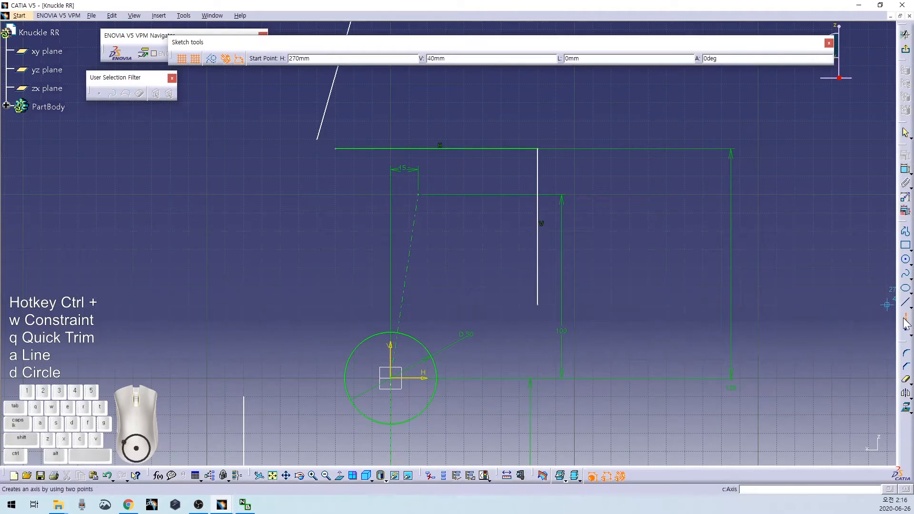
click(418, 194)
click(418, 122)
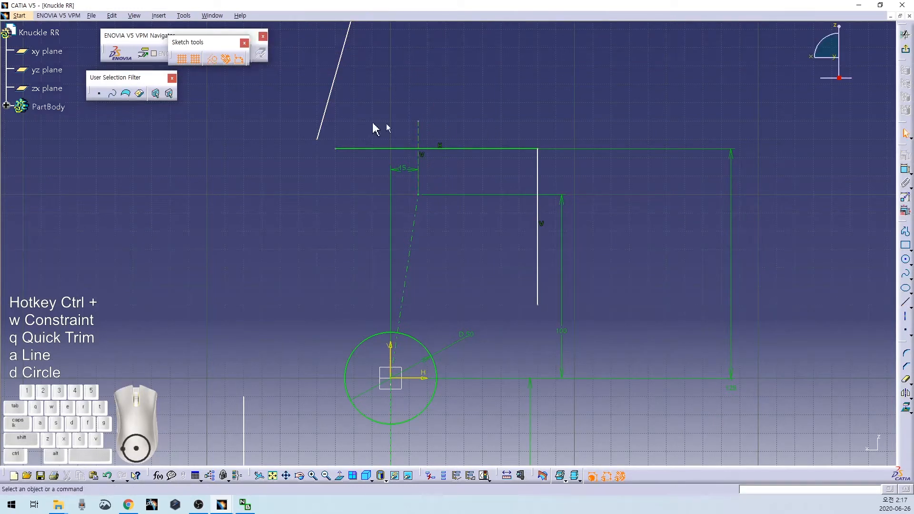
click(212, 59)
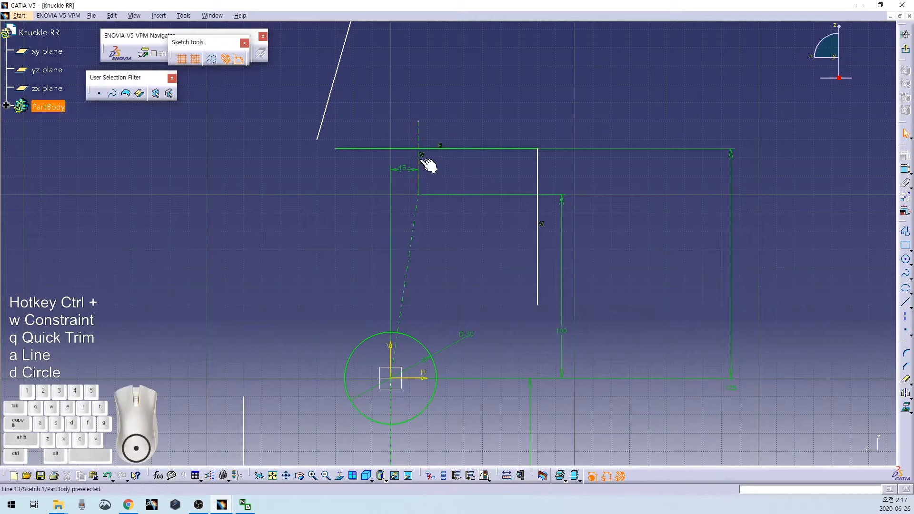
Step: Dimension the right vertical line from the upper vertical construction line and set the distance to 28 mm
key(ctrl+w)
double_click(523, 128)
text(28)
key(Return)
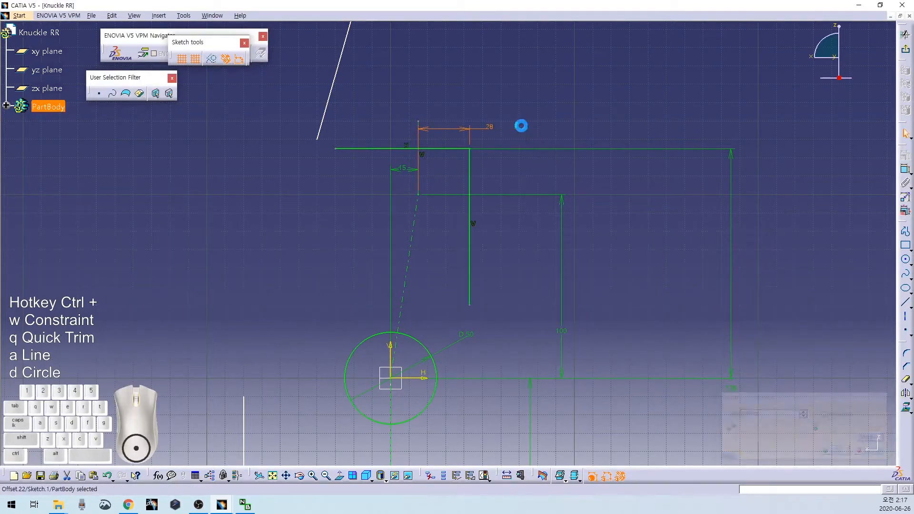
Step: Move the left slanted line down across the upper horizontal line and trim both overhangs so they meet in a corner
middle_drag(504, 73, 575, 123)
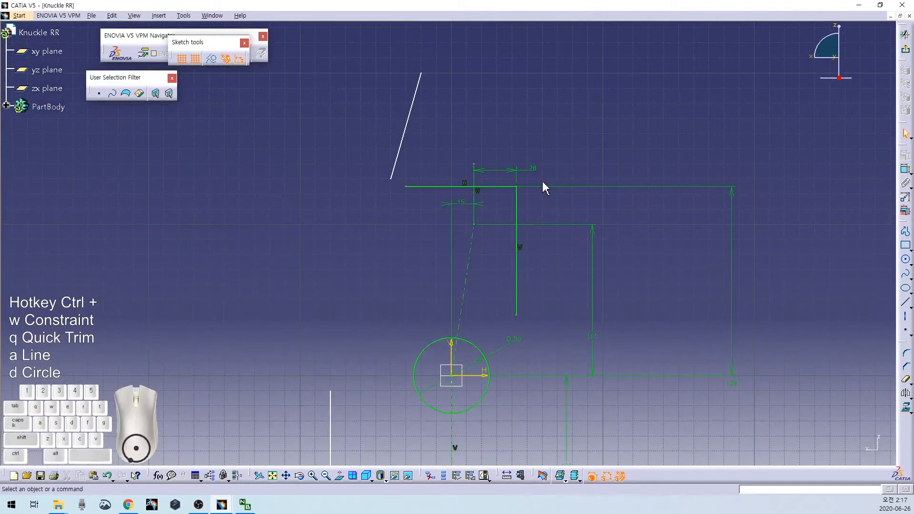
mouse_move(410, 145)
mouse_down()
mouse_move(402, 216)
mouse_move(421, 225)
mouse_up()
key(ctrl+q)
click(434, 176)
key(ctrl+q)
click(421, 186)
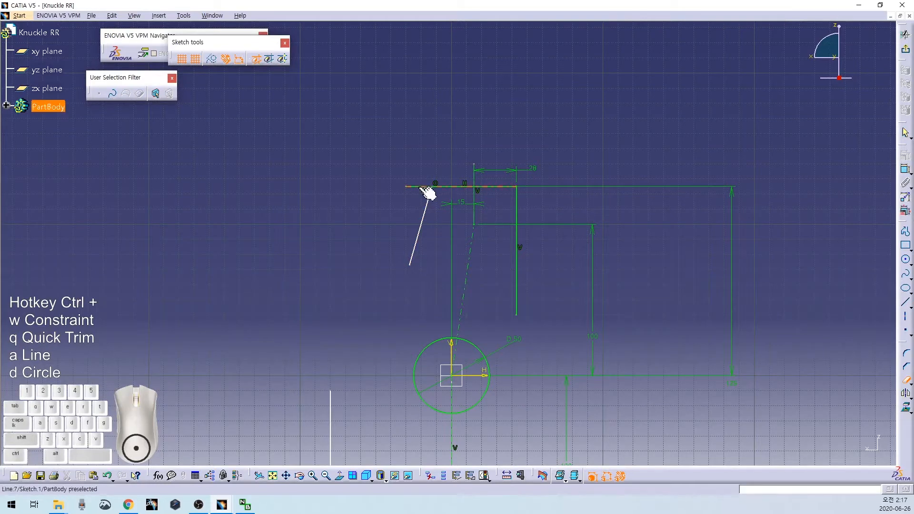
Step: Dimension the upper left corner point from the upper vertical construction line and set the distance to 28 mm
middle_drag(408, 212, 409, 193)
drag(393, 139, 441, 173)
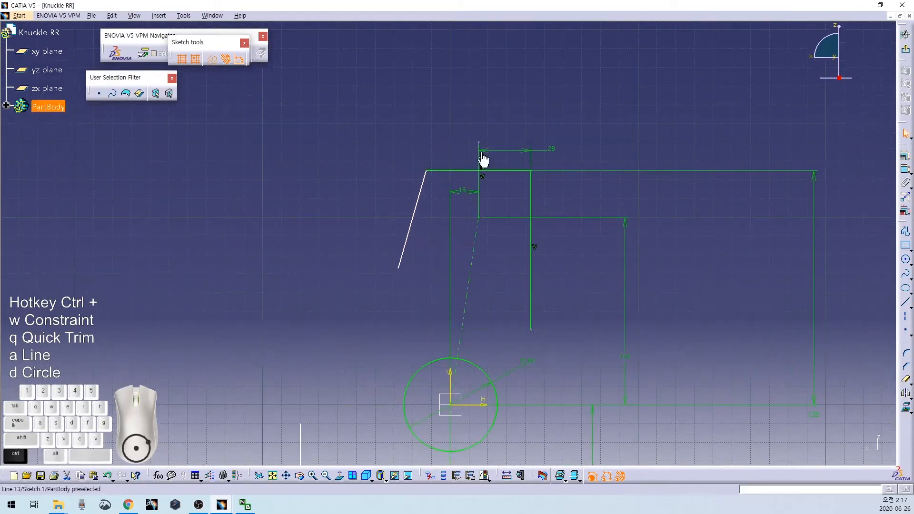
ctrl+click(479, 157)
key(ctrl+w)
click(453, 127)
double_click(454, 127)
text(28)
key(Return)
click(547, 123)
Step: Trim the overhangs of the lower horizontal line and the two lower vertical lines so they meet in corners
mouse_move(550, 122)
middle_down()
mouse_move(607, 327)
mouse_move(579, 180)
middle_up()
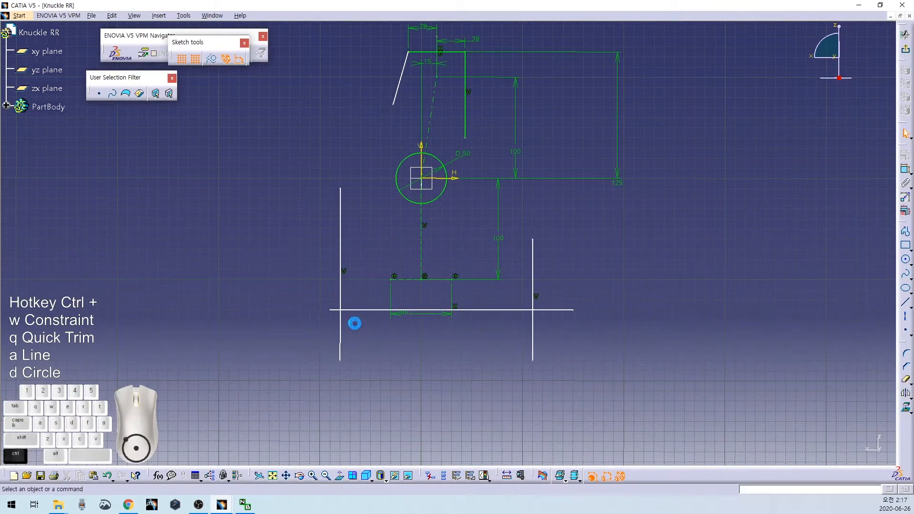
key(ctrl+q)
click(335, 309)
key(ctrl+q)
click(534, 329)
key(ctrl+q)
click(548, 311)
middle_drag(585, 281, 626, 275)
click(625, 275)
Step: Dimension the lower horizontal line from the horizontal construction line above it and set the distance to 20 mm
mouse_move(626, 275)
middle_down()
mouse_move(626, 255)
mouse_move(493, 228)
middle_up()
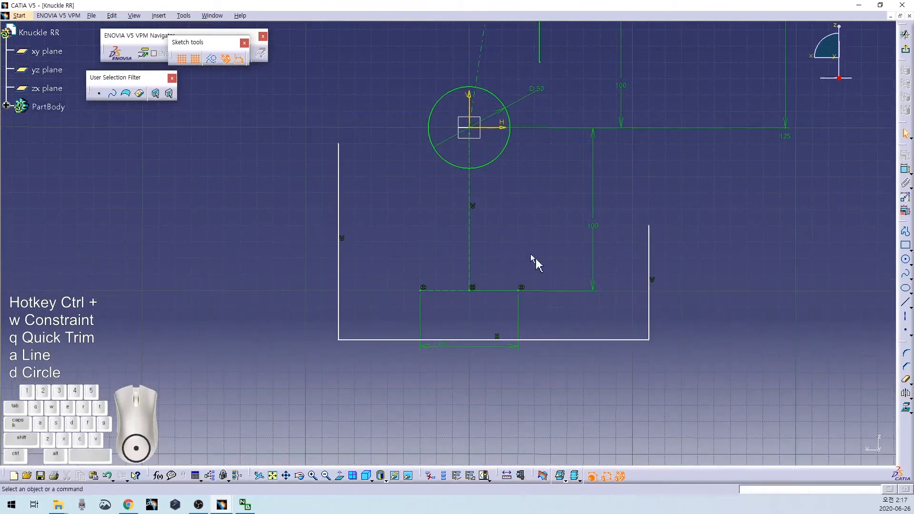
click(552, 339)
click(453, 290)
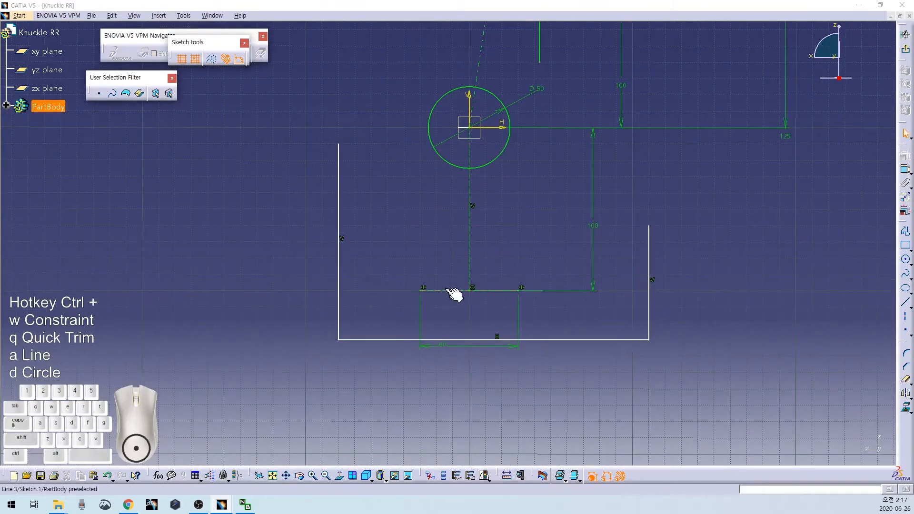
ctrl+click(402, 340)
key(ctrl+w)
double_click(393, 359)
text(20)
key(Return)
click(390, 247)
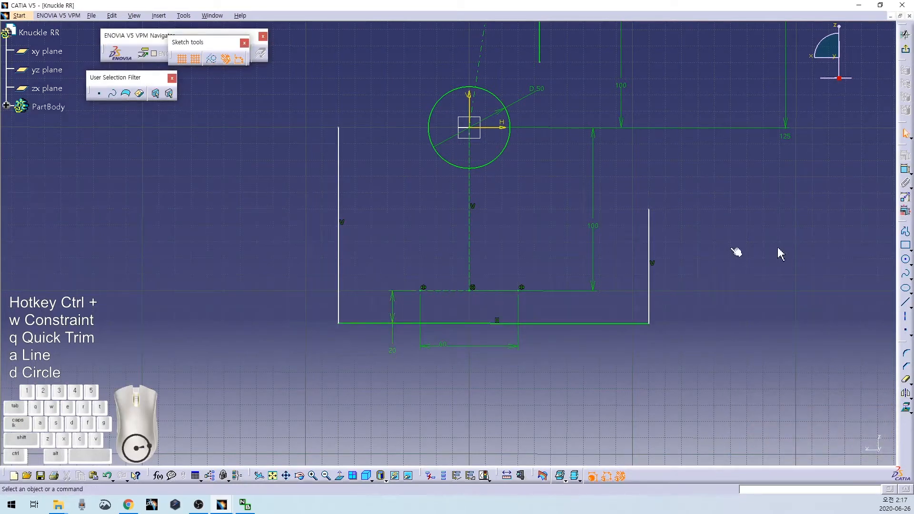
Step: Draw two centered rectangles, about 40 mm wide and 20 mm high, on the left and right endpoints of the lower horizontal construction line
click(907, 245)
click(892, 248)
click(420, 291)
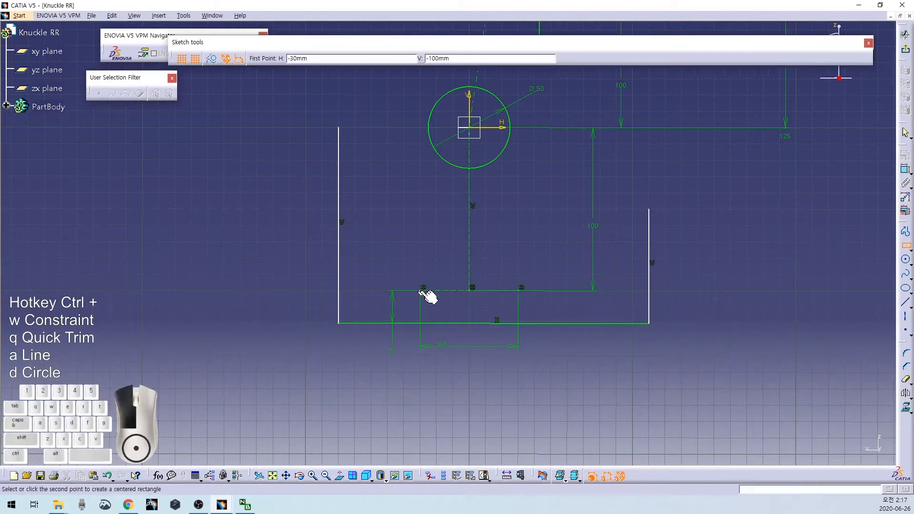
click(448, 308)
click(903, 246)
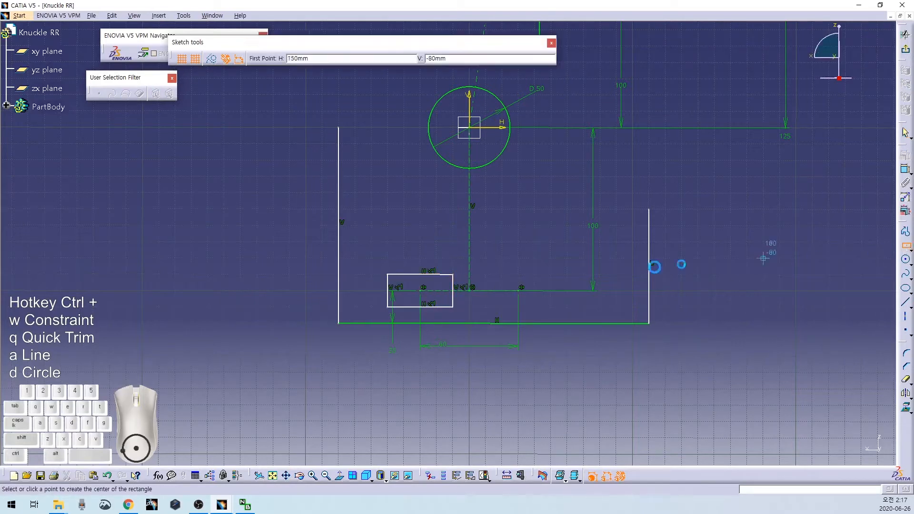
click(518, 290)
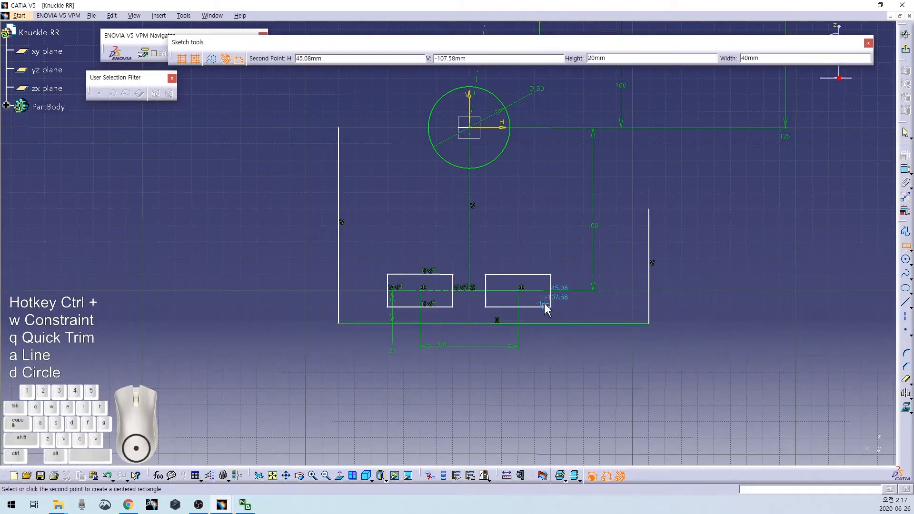
click(550, 307)
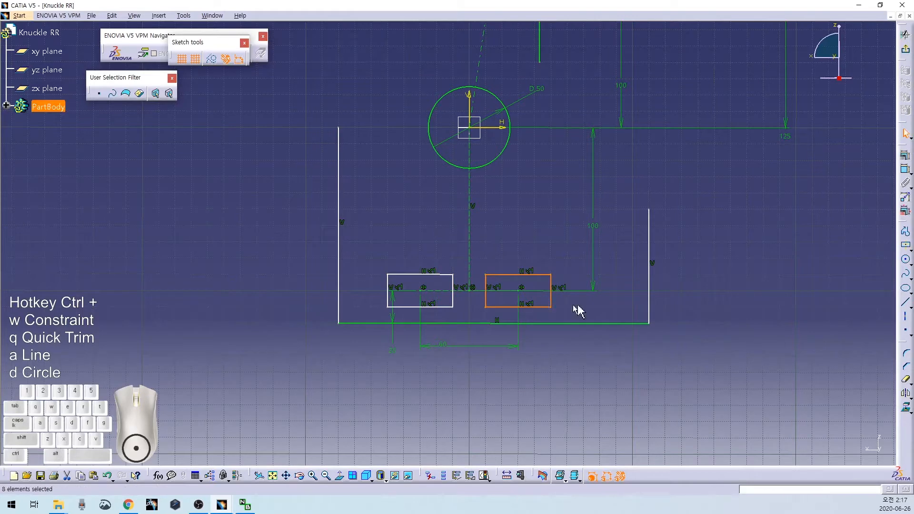
click(908, 249)
click(801, 259)
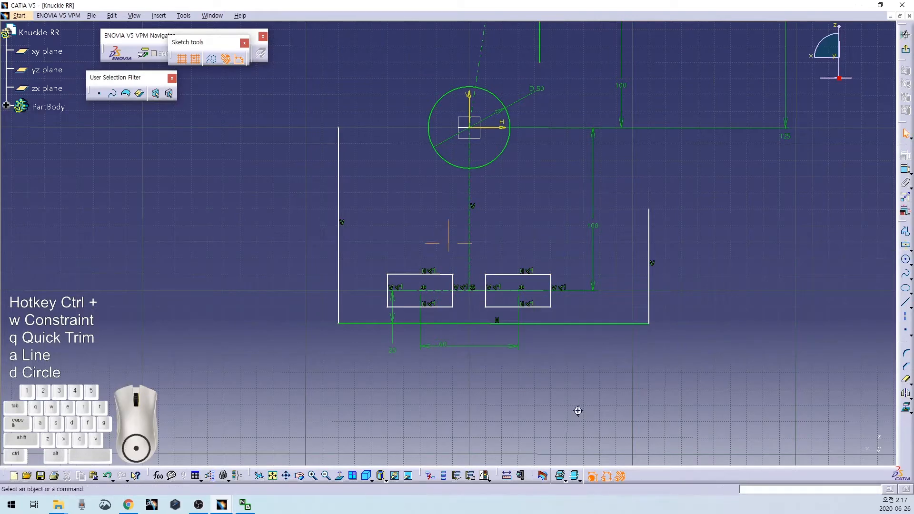
Step: Dimension the heights of the right and left rectangles and set each to 25 mm
middle_drag(578, 411, 568, 349)
middle_drag(510, 235, 488, 218)
click(553, 278)
key(ctrl+w)
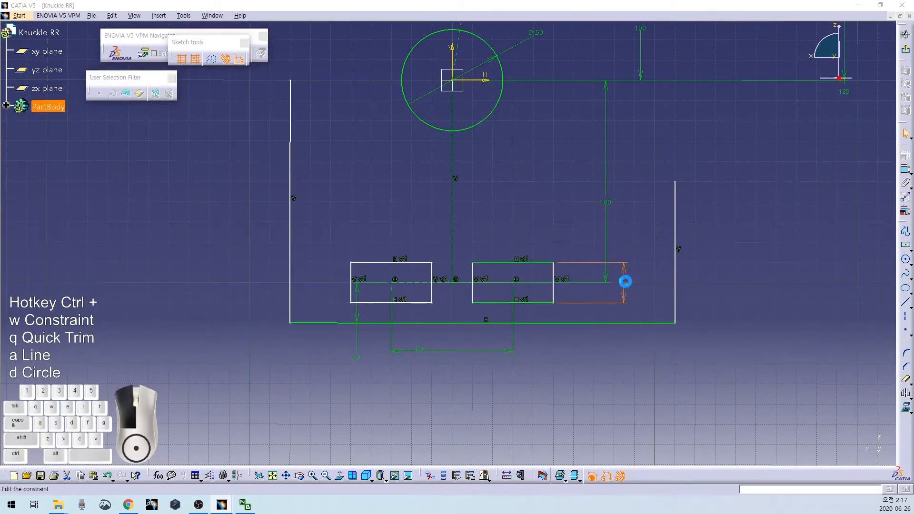
double_click(624, 283)
text(25)
key(Return)
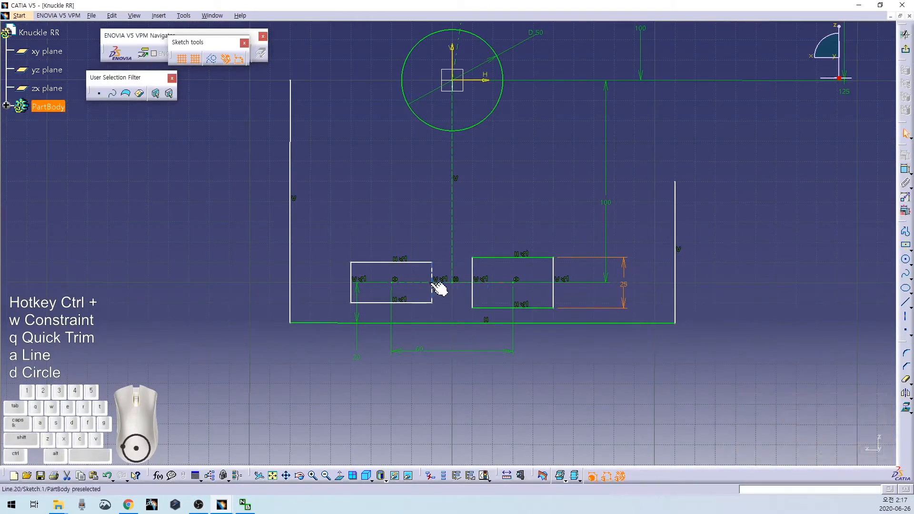
click(433, 281)
key(ctrl+w)
double_click(439, 278)
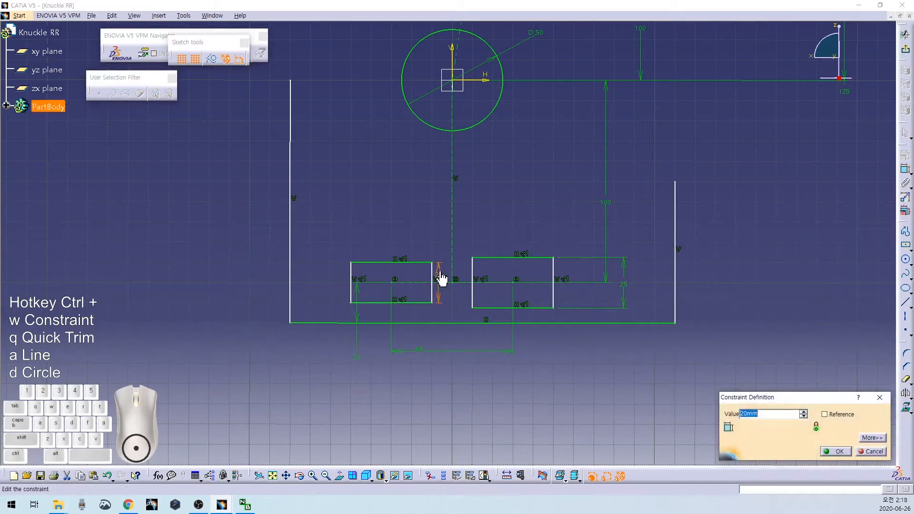
key(Return)
Step: Dimension the widths of both rectangles along their lower edges
key(ctrl+w)
click(417, 316)
click(502, 309)
key(ctrl+w)
click(502, 315)
Step: Dimension the bottom horizontal profile line and set its length to 120 mm
mouse_move(508, 217)
middle_down()
mouse_move(539, 203)
mouse_move(479, 164)
mouse_move(230, 288)
middle_up()
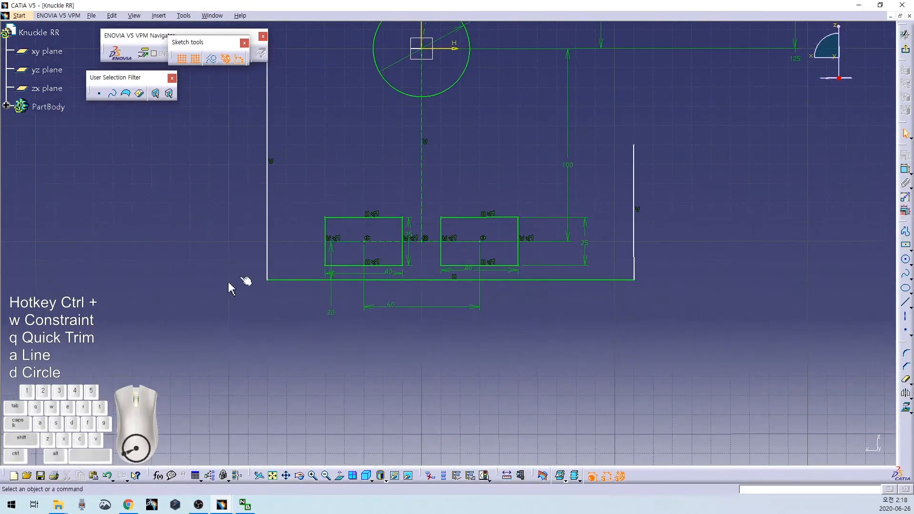
key(ctrl+w)
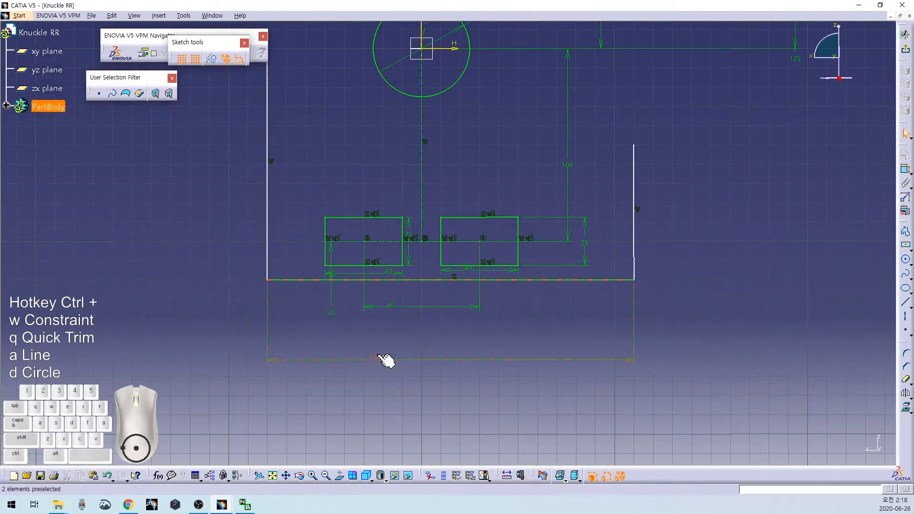
double_click(380, 357)
text(120)
key(Return)
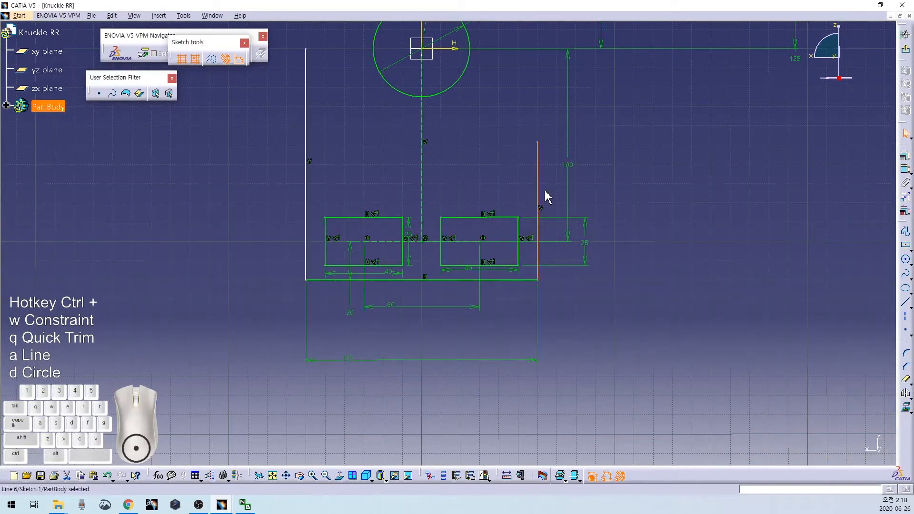
Step: Constrain the two lower vertical lines to be symmetric about the vertical construction line
mouse_move(606, 327)
middle_down()
mouse_move(618, 350)
mouse_move(621, 342)
middle_up()
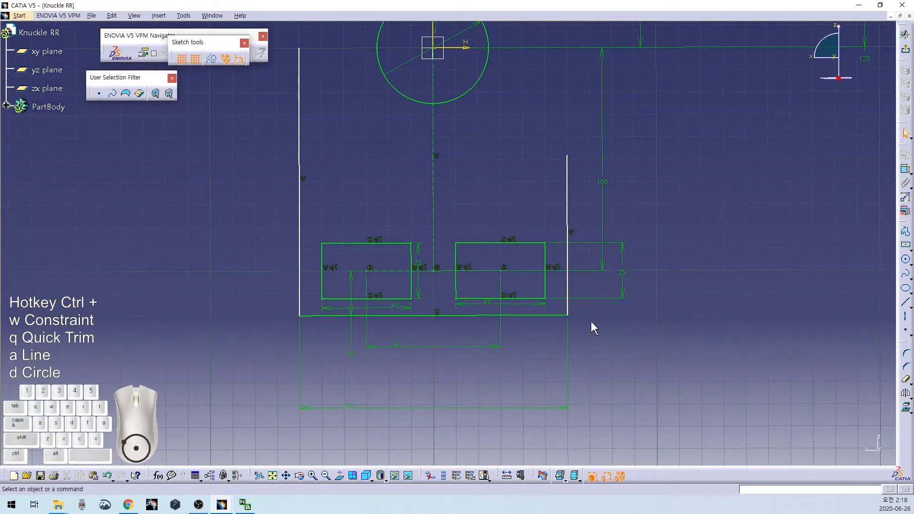
click(567, 287)
ctrl+click(299, 277)
ctrl+click(435, 238)
key(ctrl+w)
click(814, 413)
click(835, 451)
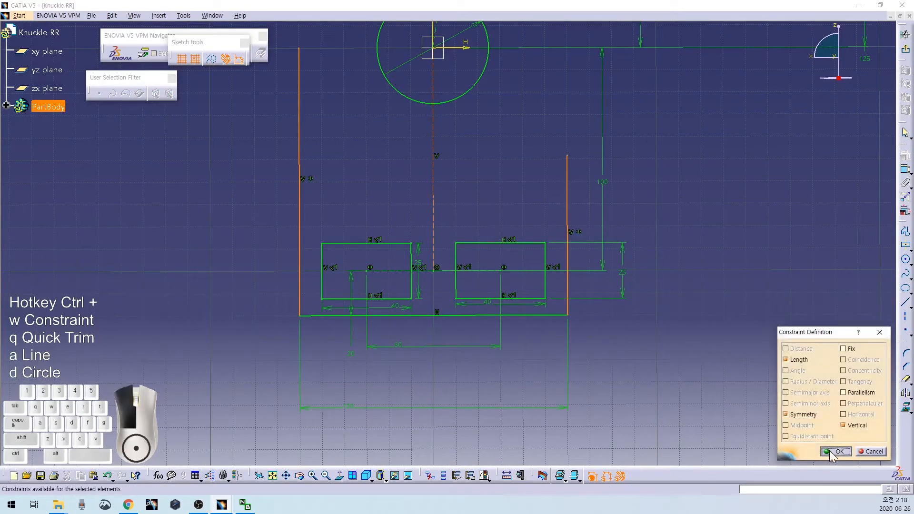
Step: Dimension the lower right vertical line and set its length to 40 mm
middle_drag(502, 204, 506, 228)
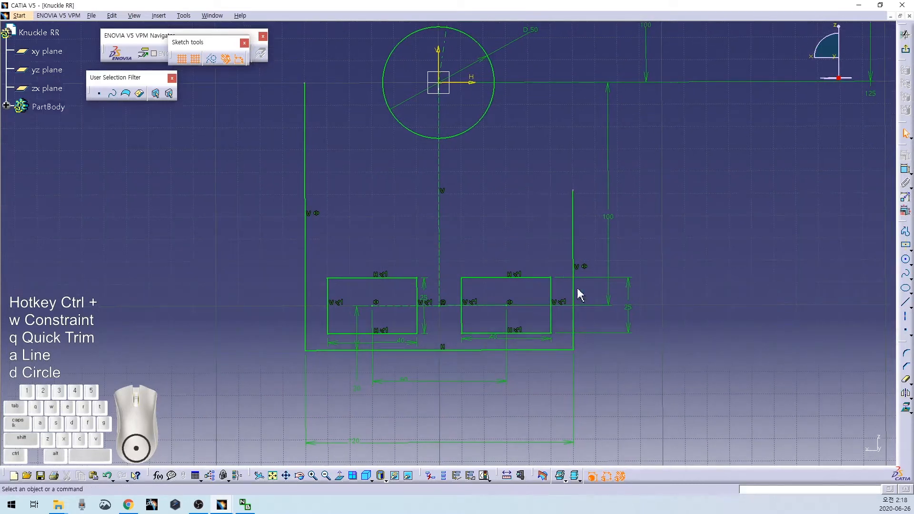
click(573, 252)
key(ctrl+w)
click(635, 371)
double_click(635, 372)
text(40)
key(Return)
Step: Dimension the lower left vertical line and set its length to 40 mm
click(304, 258)
key(ctrl+w)
double_click(268, 283)
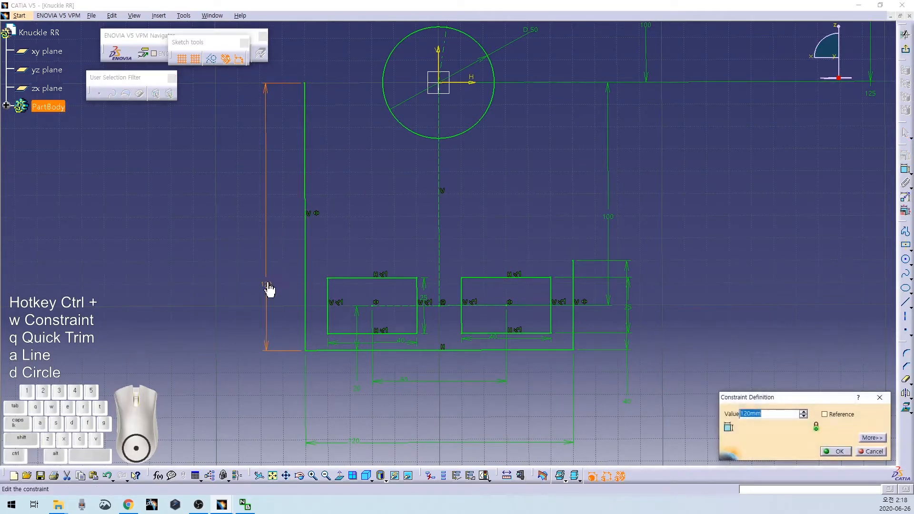
key(Return)
click(271, 194)
Step: Make the left slanted line's lower endpoint coincident with the upper endpoint of the lower left vertical line
mouse_move(316, 179)
middle_down()
mouse_move(302, 269)
mouse_move(305, 252)
mouse_move(320, 307)
middle_up()
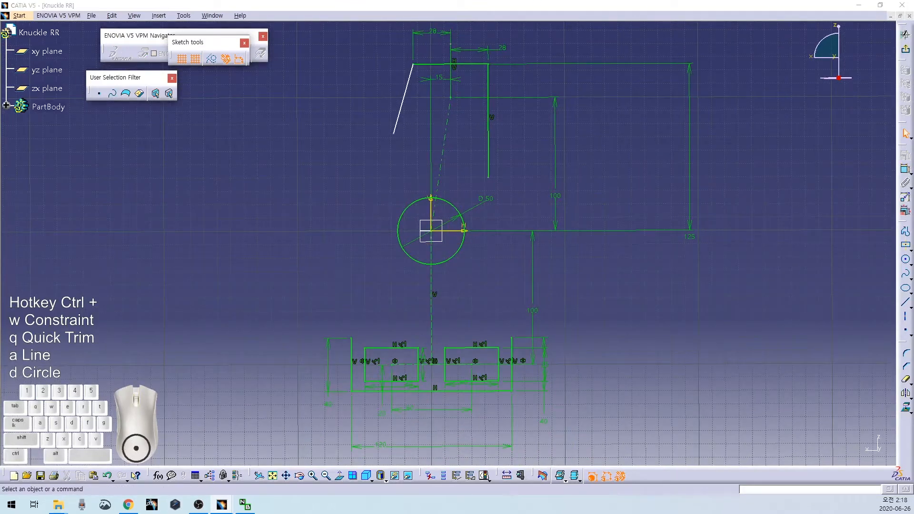
click(394, 133)
ctrl+click(352, 338)
key(ctrl+w)
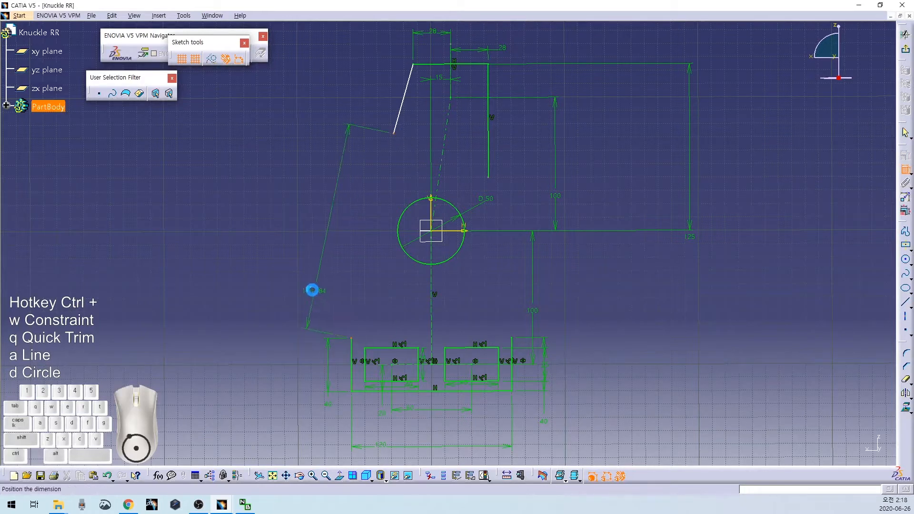
right_click(313, 290)
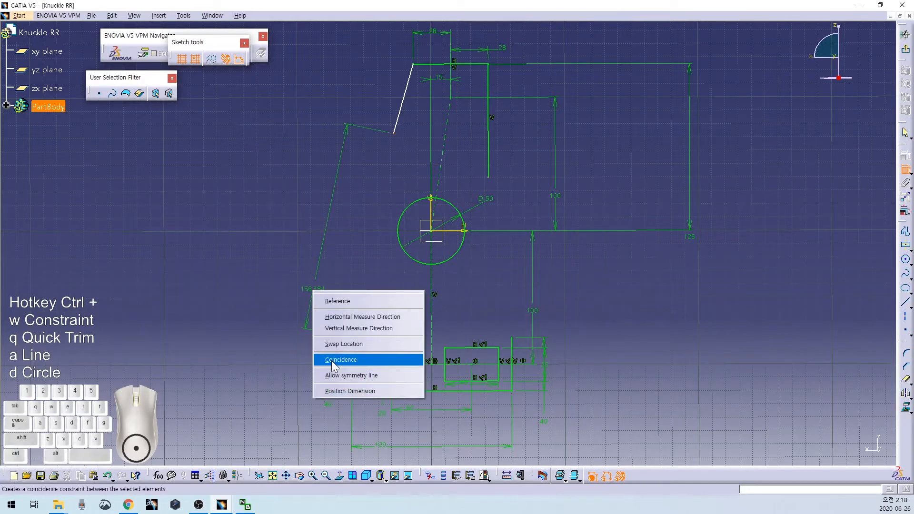
click(331, 361)
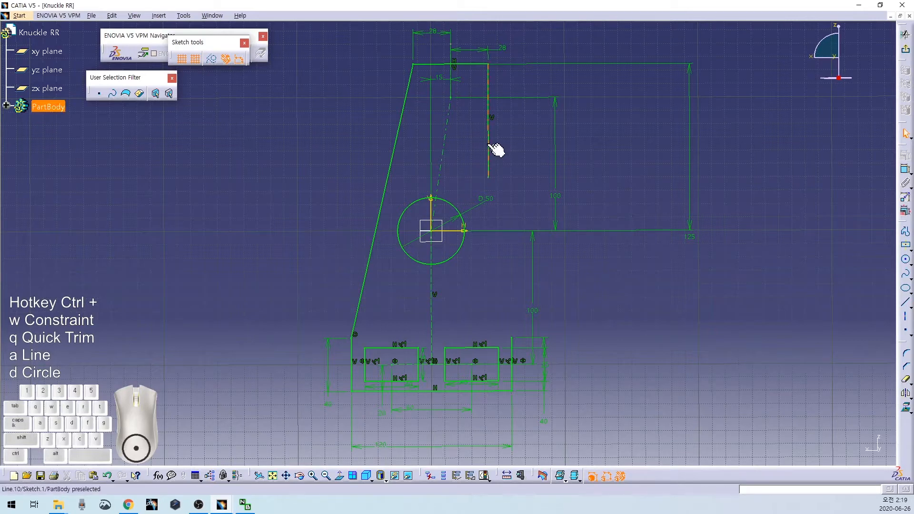
Step: Dimension the upper right vertical line and set its length to 40 mm
key(ctrl+w)
click(525, 86)
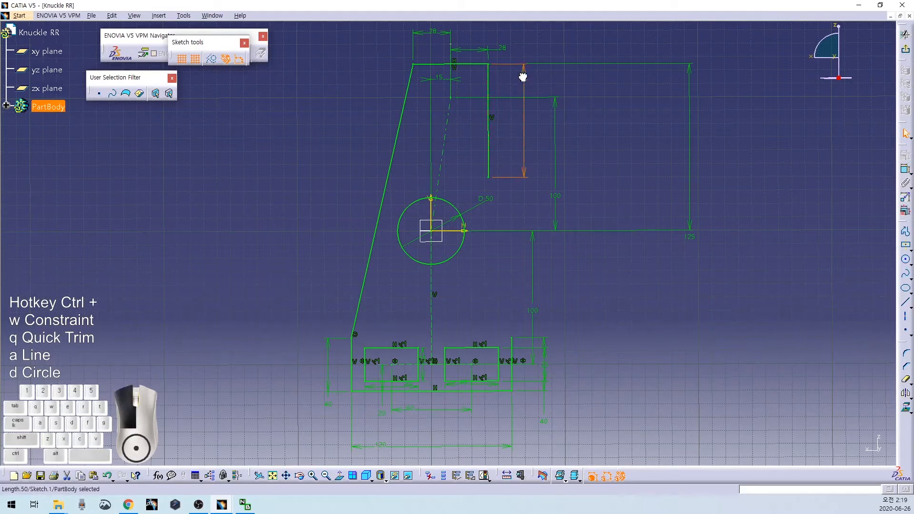
double_click(524, 81)
text(40)
key(Return)
click(524, 176)
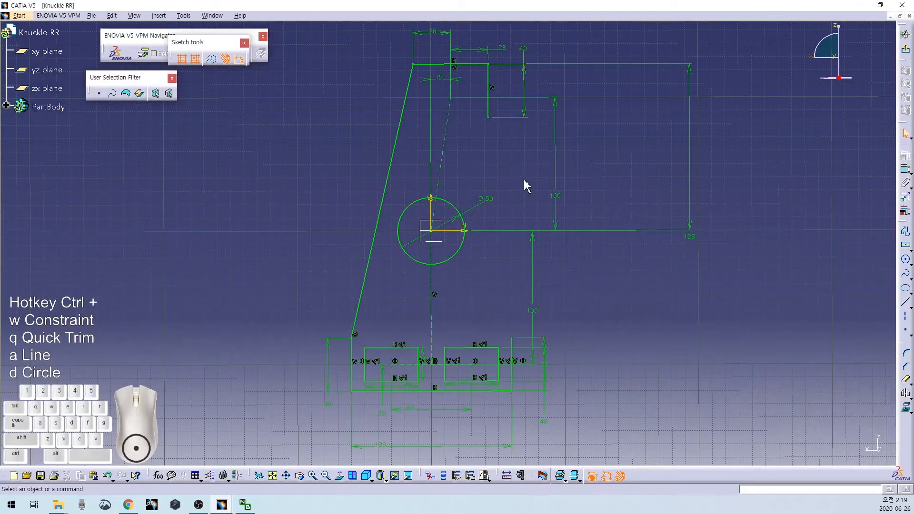
Step: Draw a line from the upper right vertical line's lower endpoint down to the horizontal axis
key(ctrl+a)
click(488, 117)
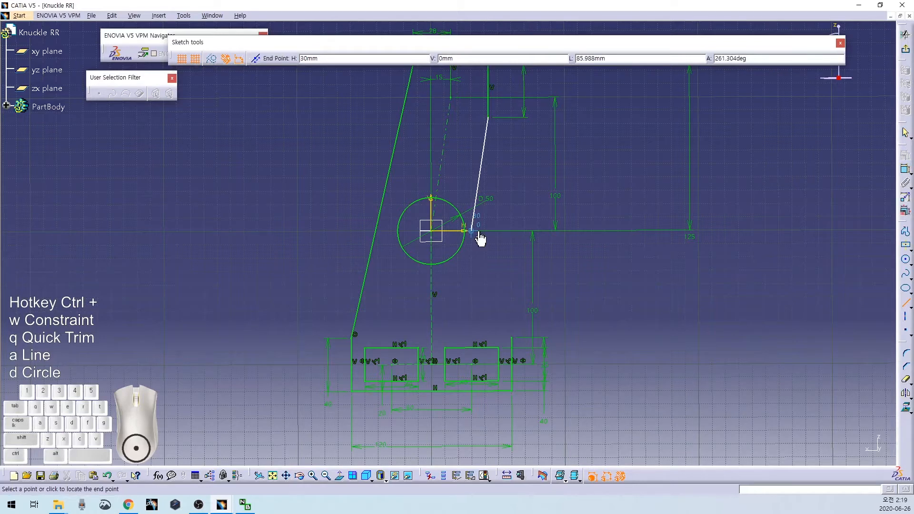
click(479, 233)
click(481, 255)
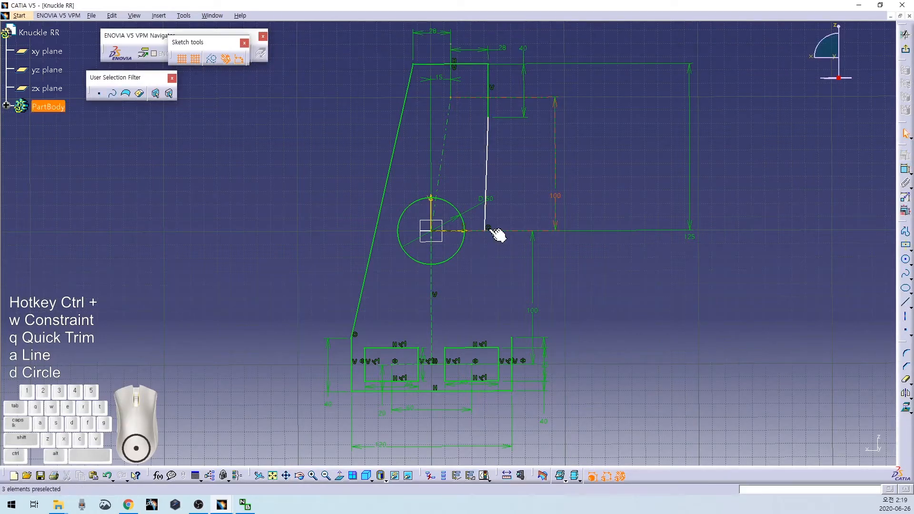
Step: Dimension the new line's lower endpoint from the vertical axis and set the distance to 42.5 mm
click(493, 231)
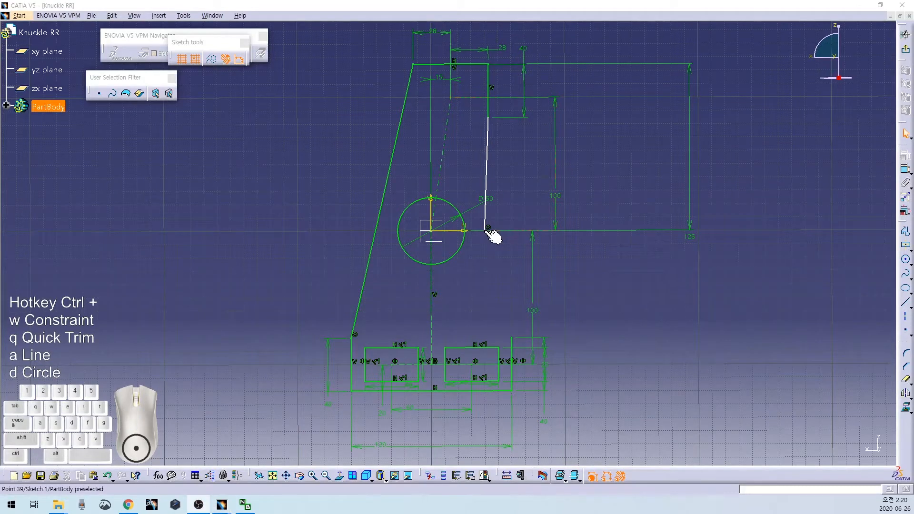
ctrl+click(450, 223)
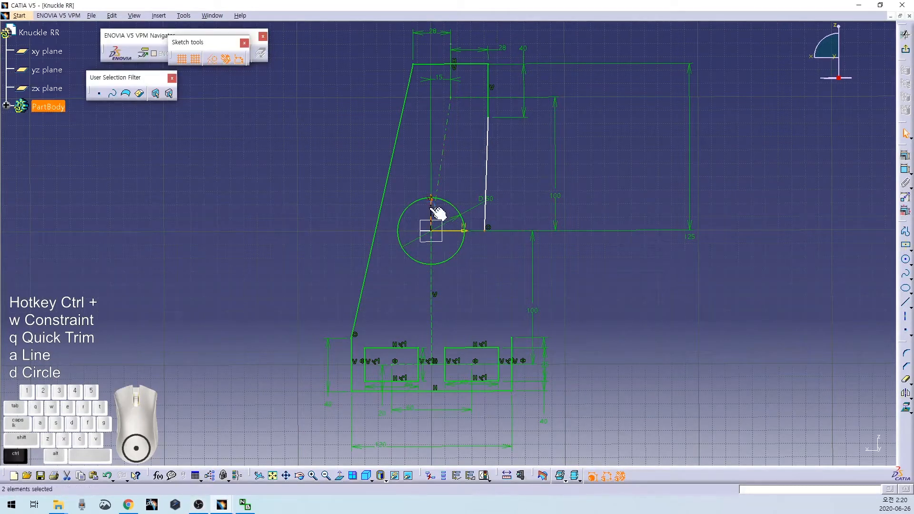
key(ctrl+w)
double_click(528, 228)
text(42.5)
key(Return)
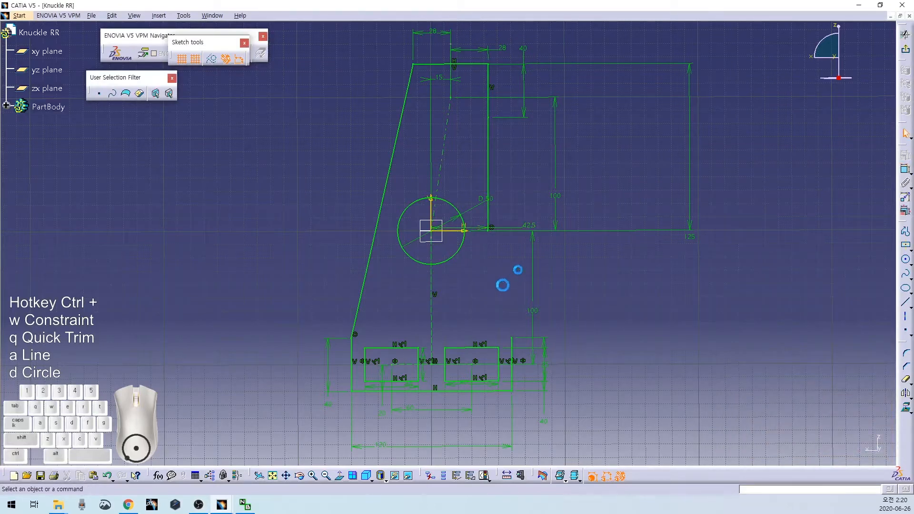
Step: Draw a slanted line from the upper right vertical line's lower endpoint to the lower right vertical line's upper endpoint
middle_drag(500, 284, 501, 268)
key(ctrl+a)
click(499, 227)
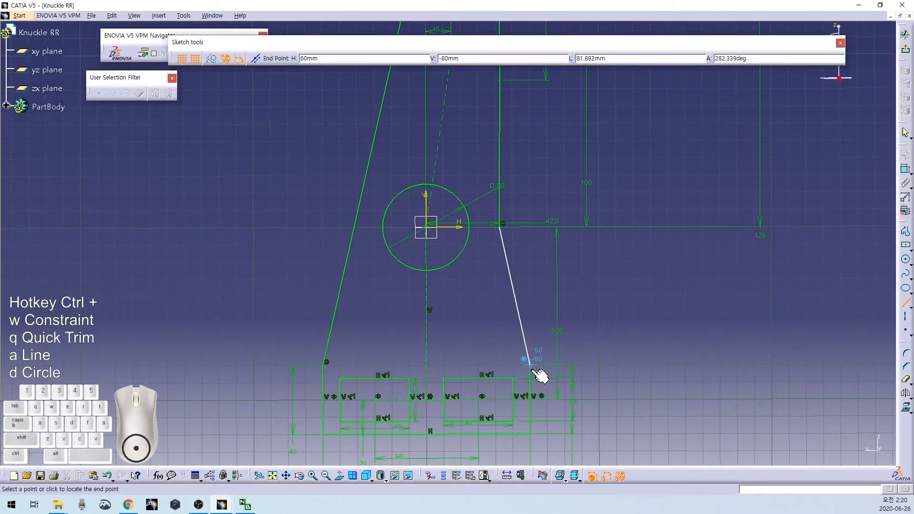
click(528, 365)
click(540, 304)
middle_drag(483, 311, 500, 249)
click(481, 264)
key(ctrl+a)
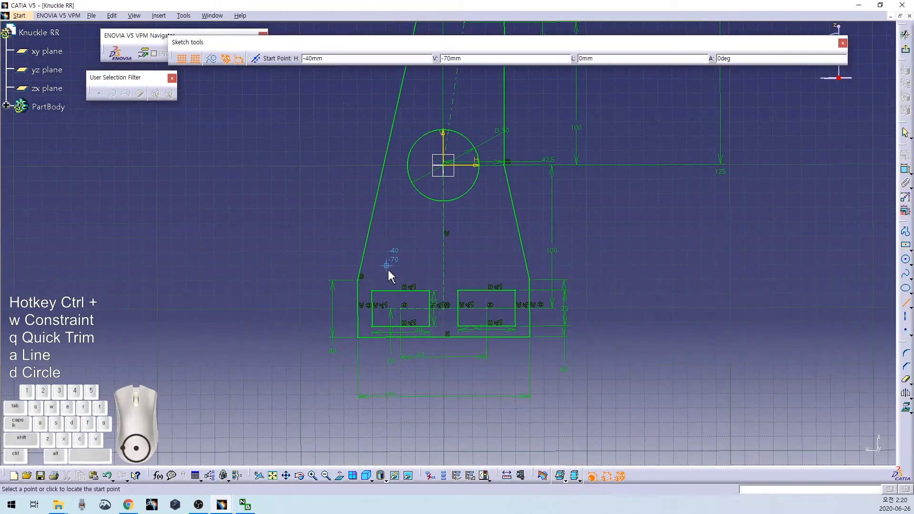
click(377, 274)
click(502, 267)
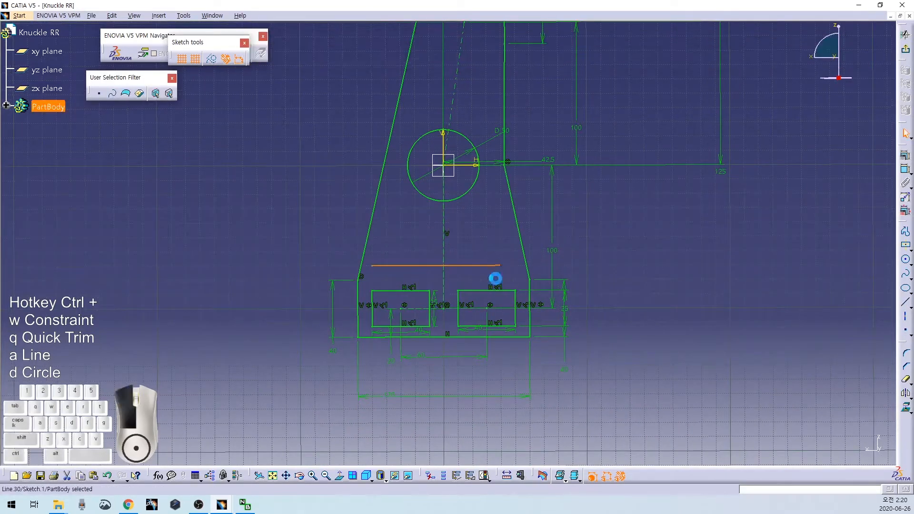
key(ctrl+z)
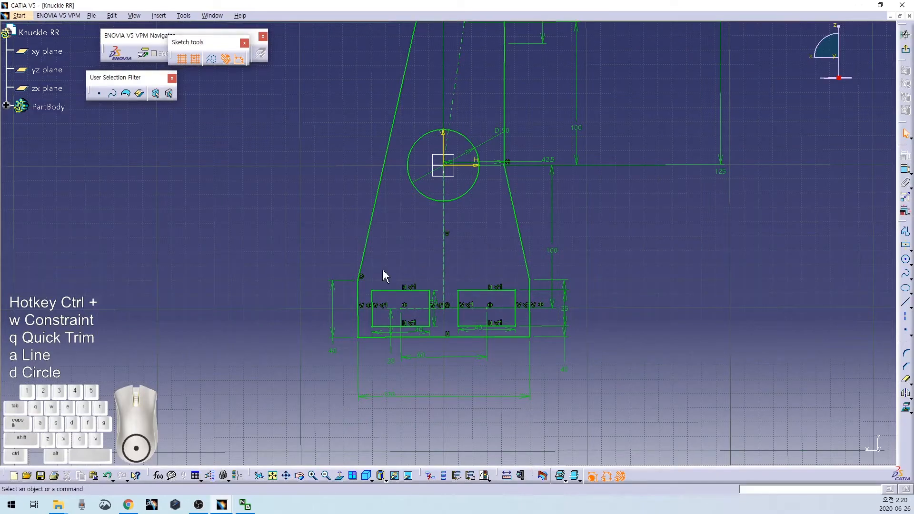
Step: Draw a horizontal line about 90 mm long inside the outer profile, just above the two rectangles
key(ctrl+a)
click(372, 266)
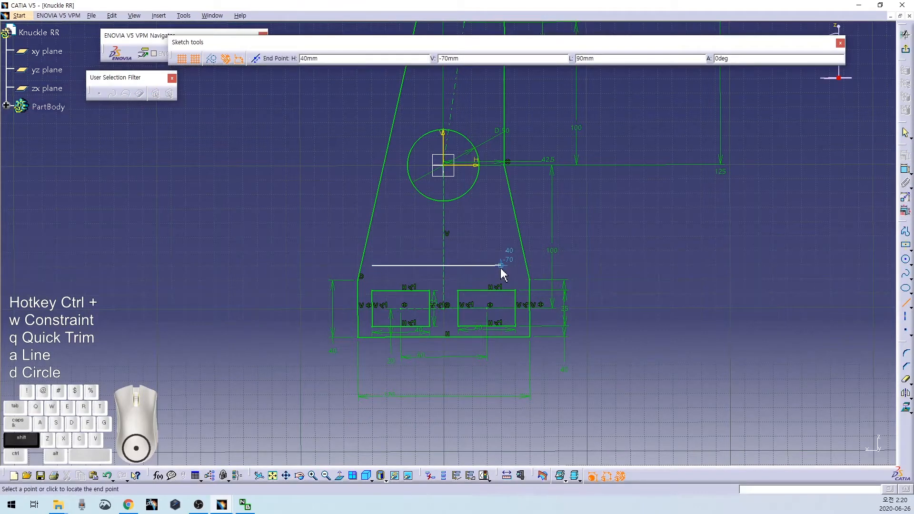
click(501, 266)
middle_drag(500, 266, 486, 298)
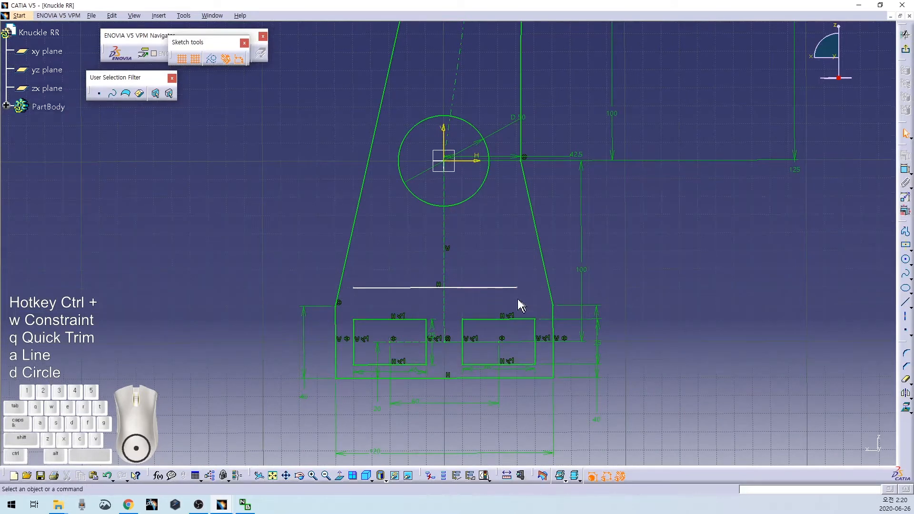
Step: Dimension the distance between the new horizontal line and the right rectangle's top edge and set it to 15 mm
click(500, 287)
ctrl+click(481, 319)
key(ctrl+w)
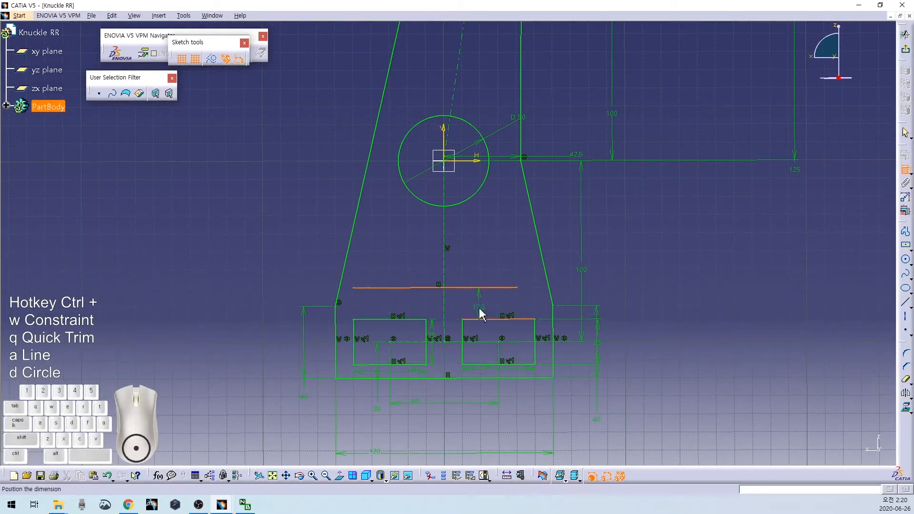
double_click(480, 308)
text(15)
key(Return)
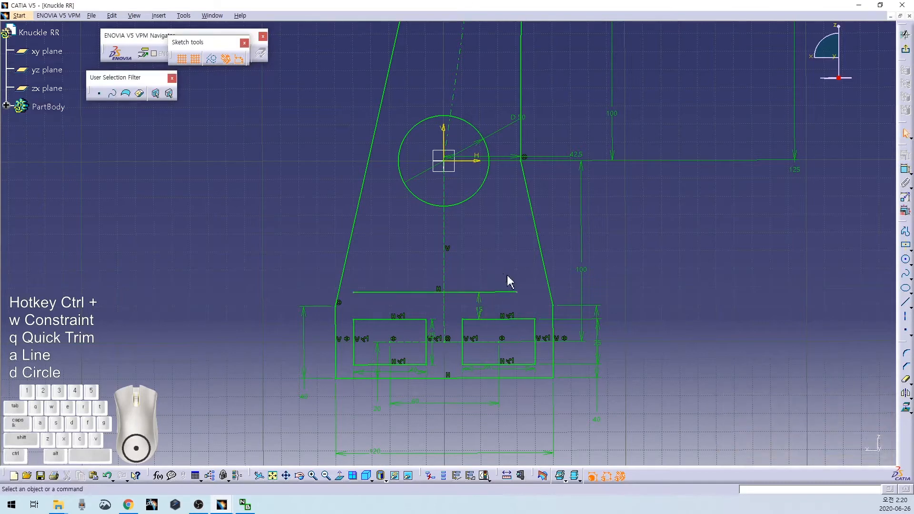
Step: Draw a slanted line about 51 mm long inside the profile, alongside the outer right slanted line
key(a)
click(497, 197)
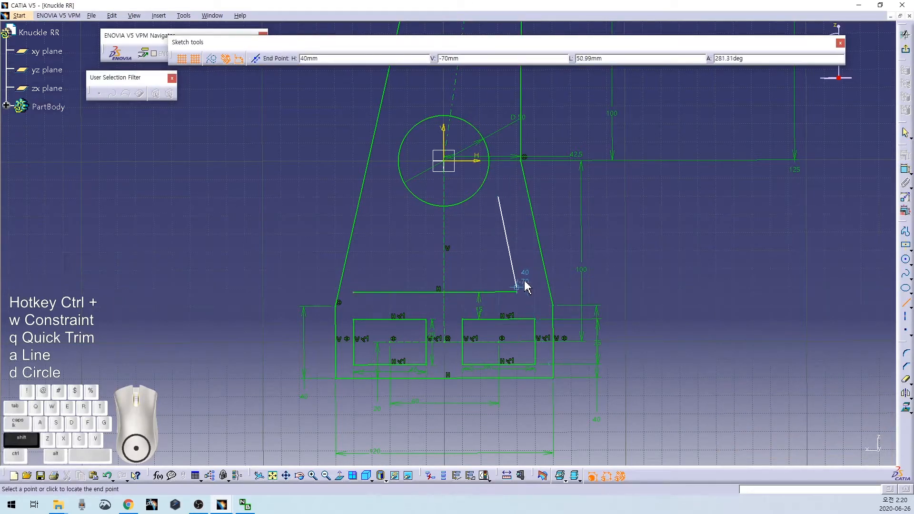
click(525, 286)
ctrl+click(541, 246)
key(ctrl+w)
click(527, 253)
click(528, 254)
right_click(528, 253)
key(Escape)
key(ctrl+z)
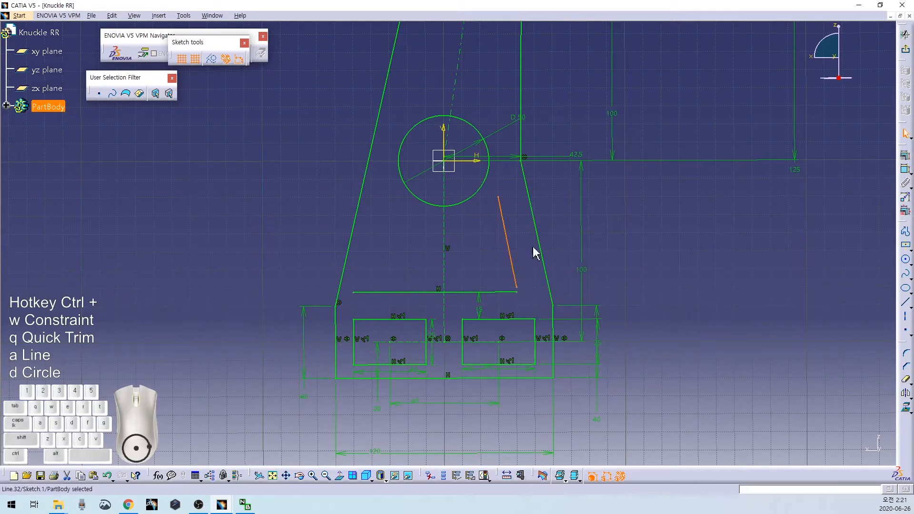
Step: Add a distance constraint between the inner and outer right slanted lines and set it to 15 mm
right_click(529, 245)
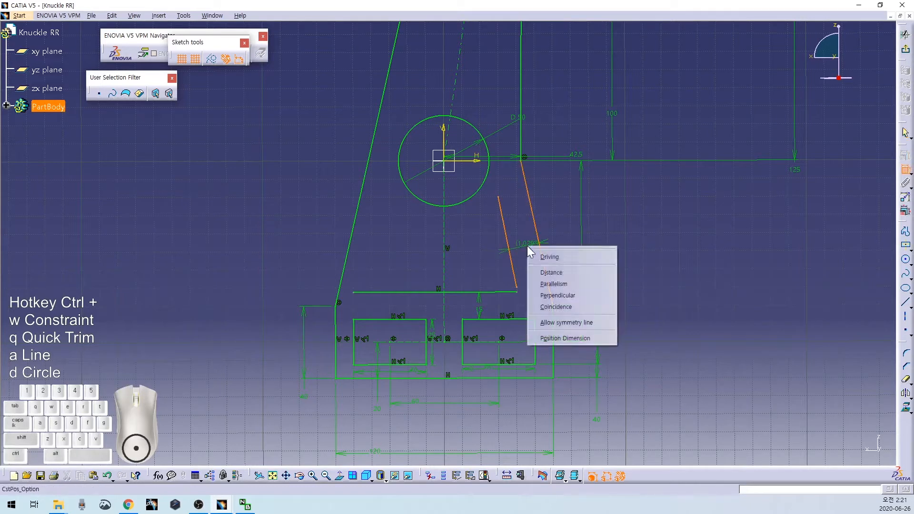
click(553, 273)
double_click(561, 256)
text(15)
key(Return)
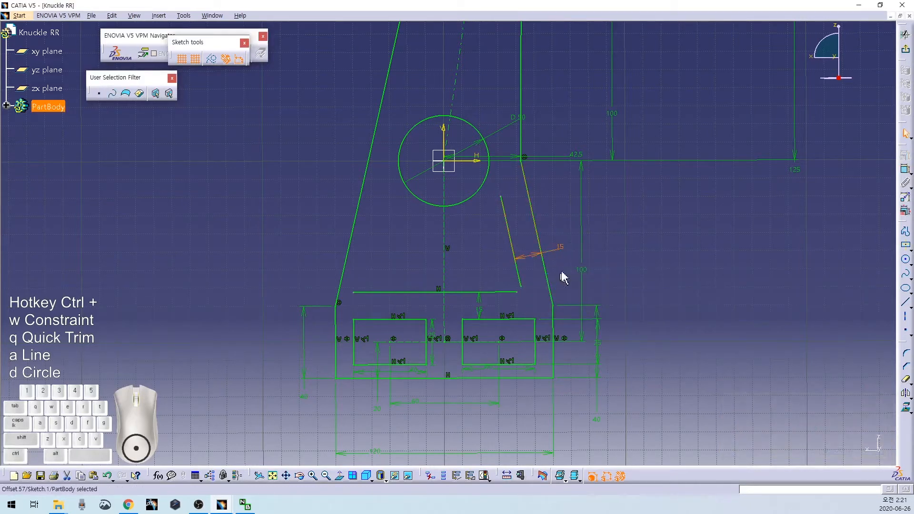
Step: Extend the inner right slanted line past the inner horizontal line and trim both to a clean corner
mouse_move(522, 287)
mouse_down()
mouse_move(525, 308)
mouse_move(535, 293)
mouse_up()
key(ctrl+q)
click(529, 292)
key(ctrl+q)
click(524, 301)
click(380, 244)
Step: Draw a slanted line inside the outer left slanted line, from beside the centre circle down to the inner horizontal line's left end
key(ctrl+a)
shift+click(388, 197)
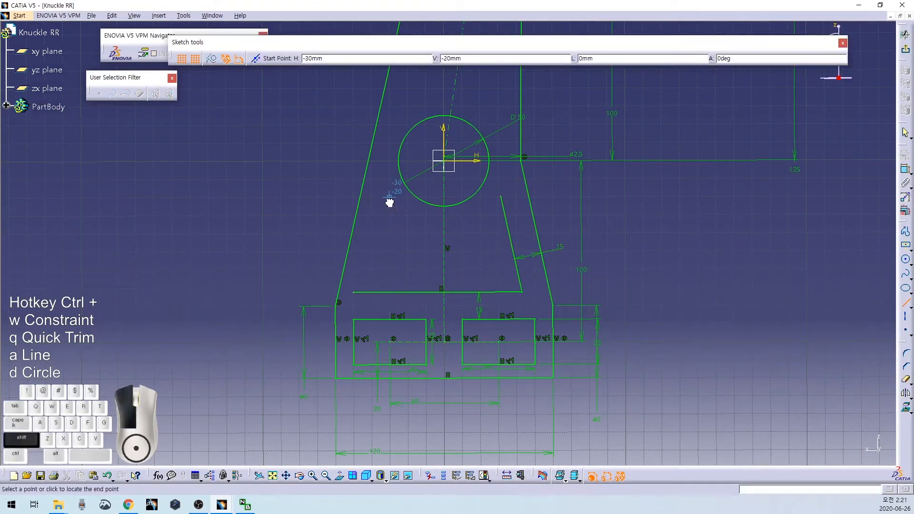
shift+click(357, 296)
Step: Quick Trim the overhang where the inner left slanted line meets the inner horizontal line to form a corner
key(ctrl+q)
click(356, 296)
key(ctrl+q)
click(353, 291)
mouse_move(359, 311)
middle_down()
mouse_move(391, 284)
mouse_move(385, 262)
middle_up()
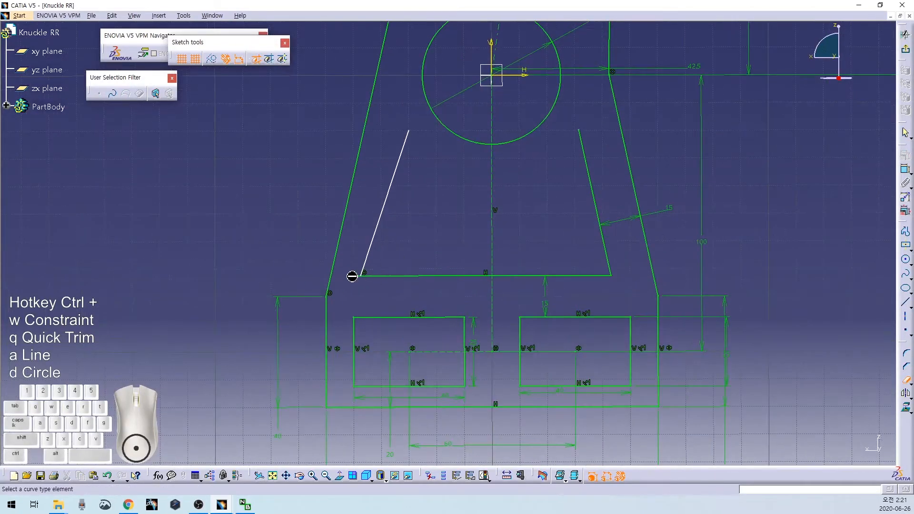
click(355, 276)
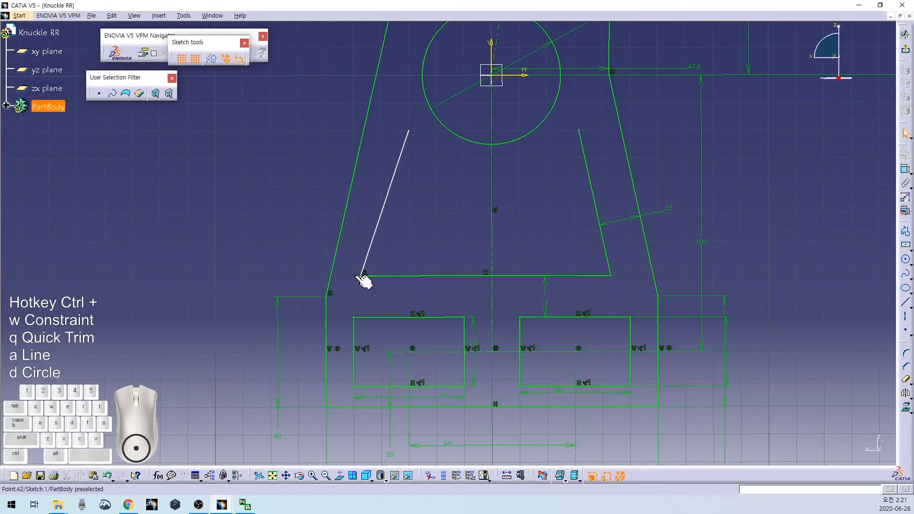
key(ctrl+q)
click(357, 277)
click(393, 247)
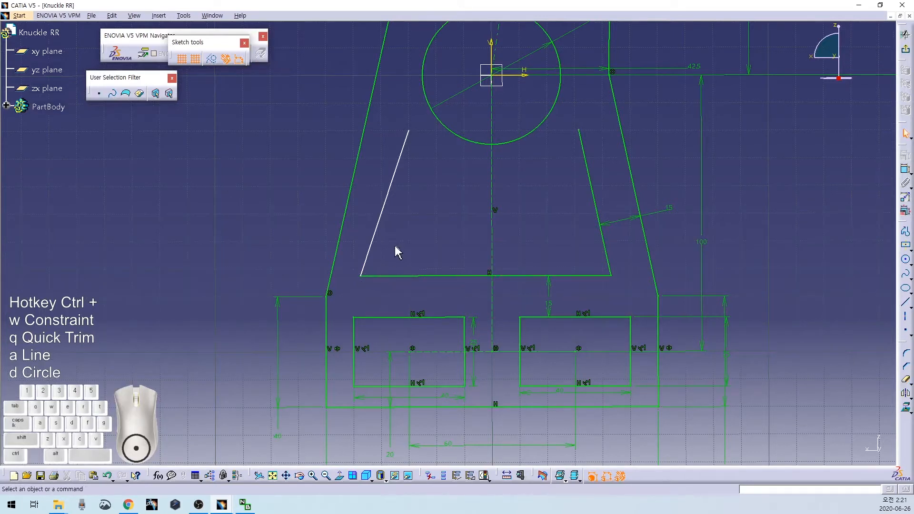
Step: Add a distance constraint between the inner and outer left slanted lines and set it to 15 mm
middle_drag(390, 219, 391, 254)
click(384, 239)
ctrl+click(353, 221)
key(ctrl+w)
right_click(331, 221)
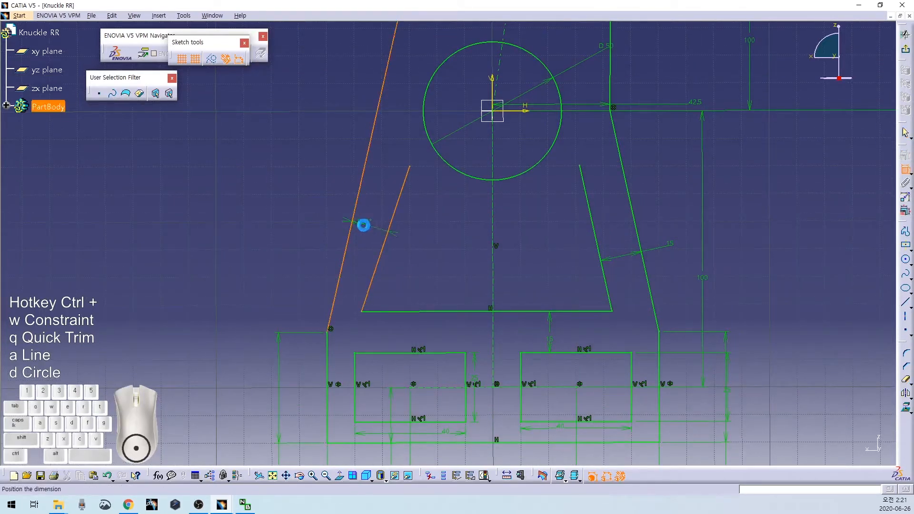
click(357, 247)
click(332, 234)
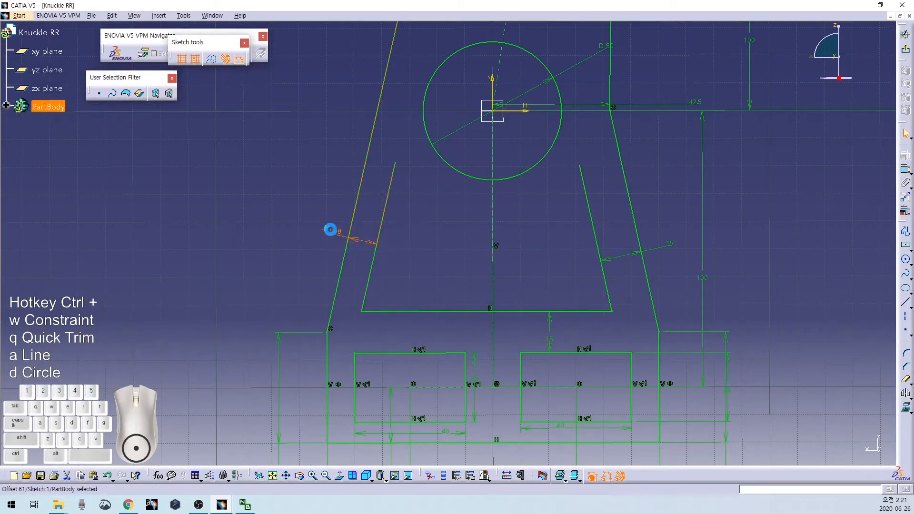
double_click(332, 234)
key(Return)
click(455, 248)
Step: Draw a circle centred on the origin around the 50 mm circle and set its diameter to 75 mm
mouse_move(455, 245)
middle_down()
mouse_move(443, 293)
mouse_move(485, 342)
mouse_move(473, 241)
middle_up()
key(ctrl+d)
click(469, 187)
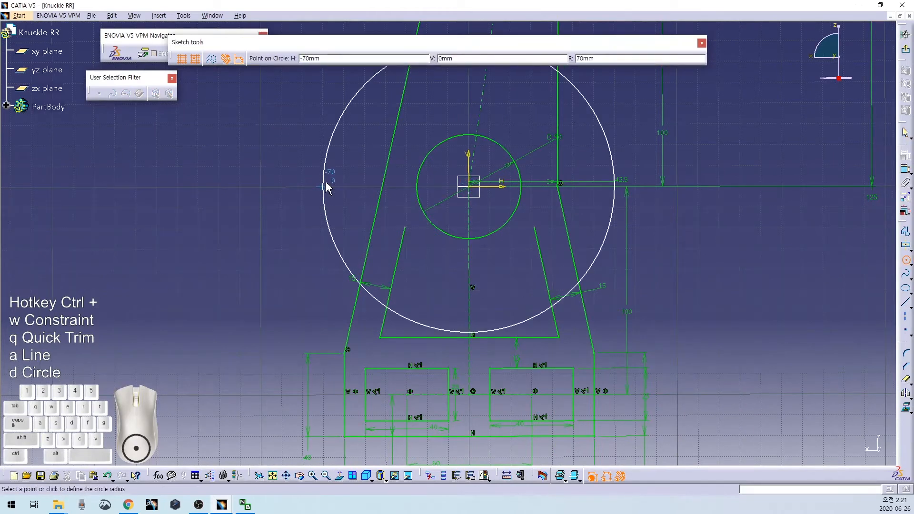
click(325, 182)
key(ctrl+w)
double_click(286, 223)
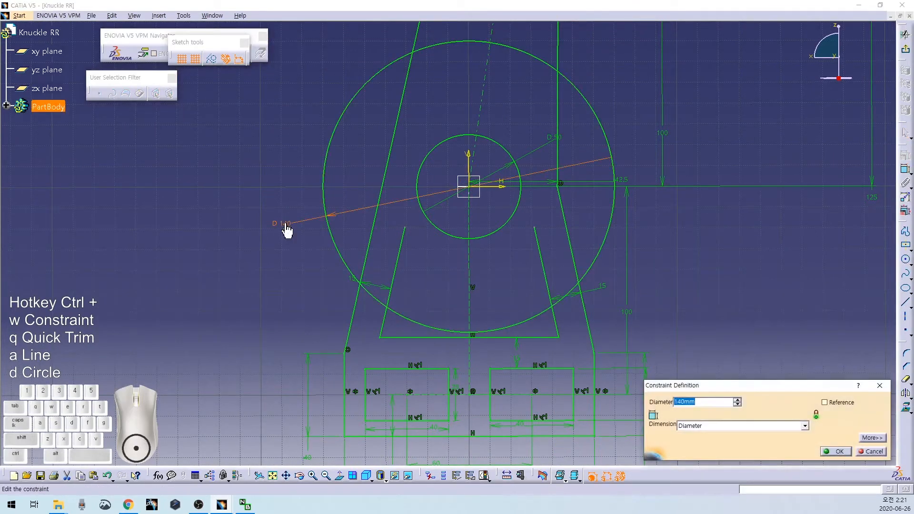
key(Return)
Step: Quick Trim the upper ends of both inner slanted lines where they extend into the 75 mm circle
key(ctrl+q)
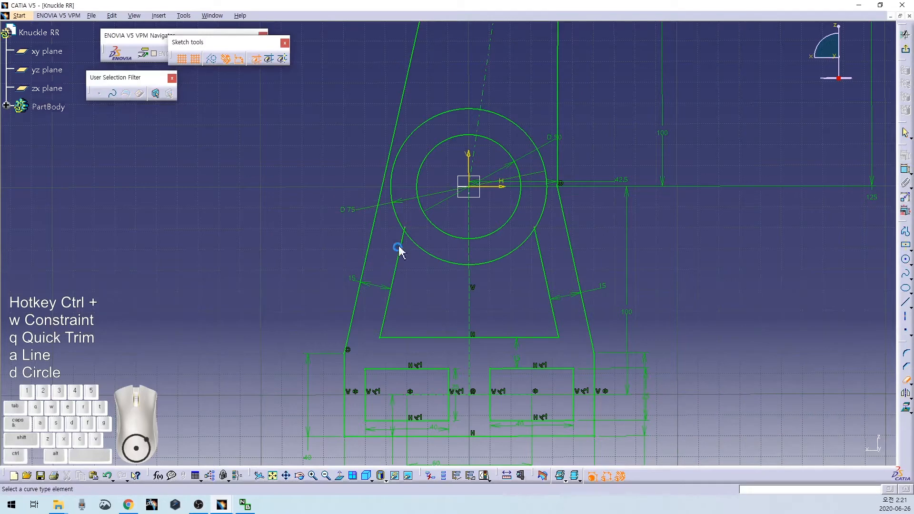
scroll(417, 259, up, 5)
click(395, 293)
middle_drag(729, 330, 538, 309)
key(ctrl+q)
middle_drag(537, 266, 411, 227)
click(411, 227)
middle_drag(411, 227, 480, 135)
click(485, 167)
Step: Draw a horizontal line across the upper profile about 80 mm above the horizontal axis, overhanging both outer edges
mouse_move(445, 241)
middle_down()
mouse_move(452, 371)
mouse_move(445, 290)
mouse_move(477, 221)
mouse_move(401, 351)
middle_up()
middle_drag(443, 180, 418, 292)
middle_drag(410, 162, 392, 285)
click(409, 162)
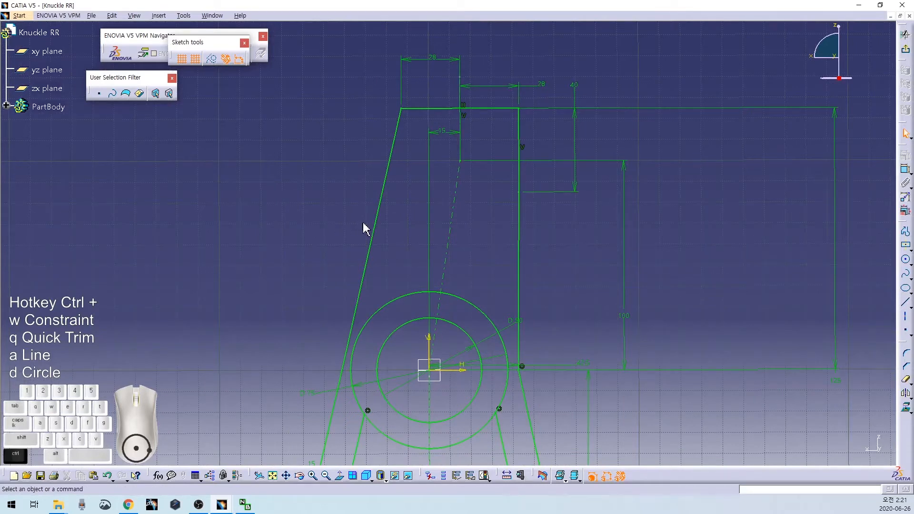
key(ctrl+a)
click(345, 203)
click(659, 202)
Step: Dimension the upper horizontal line from the horizontal axis and set the distance to 73 mm
key(ctrl+w)
click(464, 370)
click(304, 277)
double_click(305, 277)
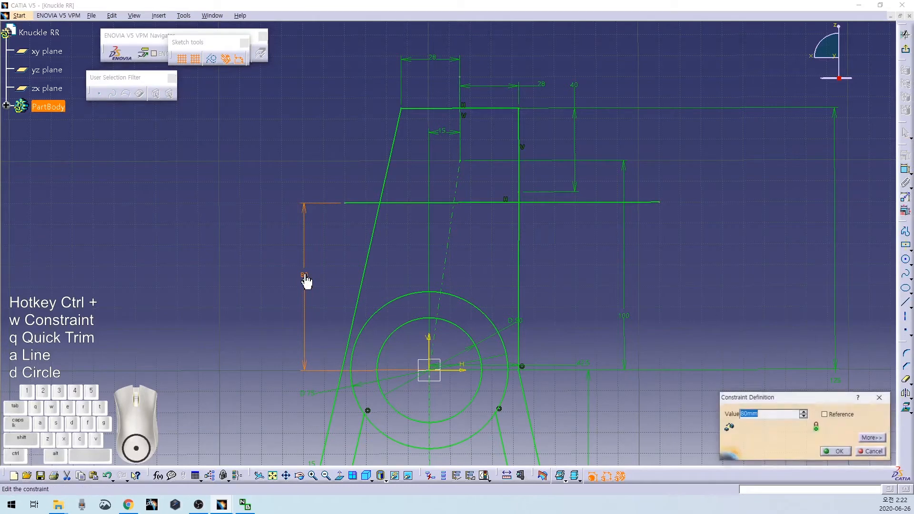
text(73)
key(Return)
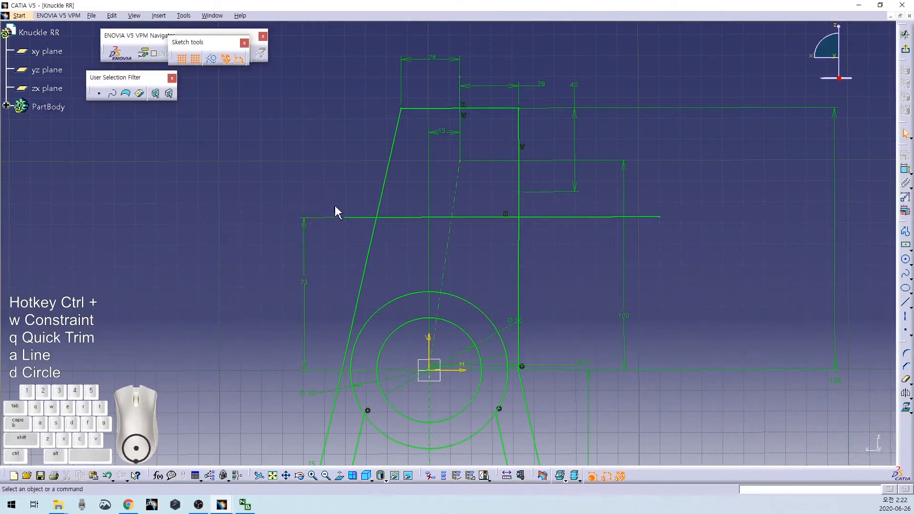
Step: Quick Trim the parts of the upper horizontal line that stick out beyond the outer profile on both sides
key(ctrl+q)
click(368, 217)
key(ctrl+q)
click(544, 217)
Step: Draw a short slanted line inside the outer left slanted line, crossing the upper horizontal line
middle_drag(540, 263, 551, 219)
key(ctrl+a)
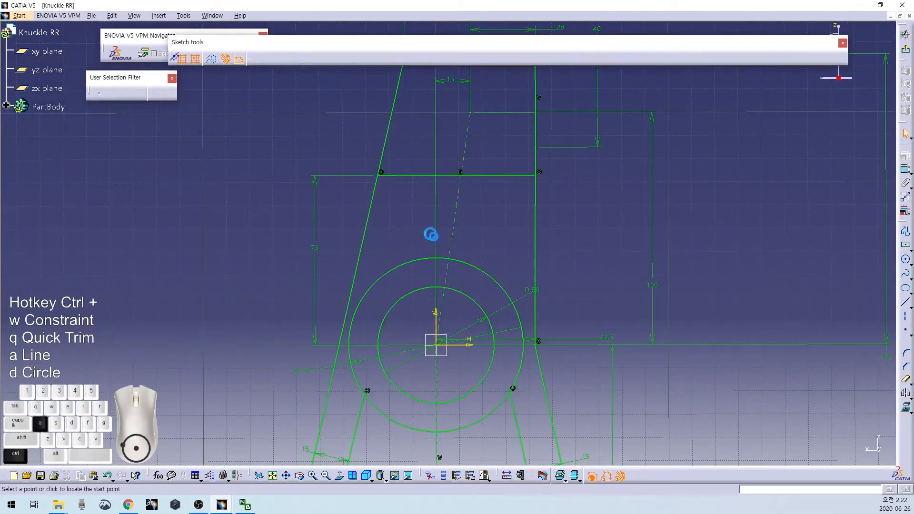
click(416, 162)
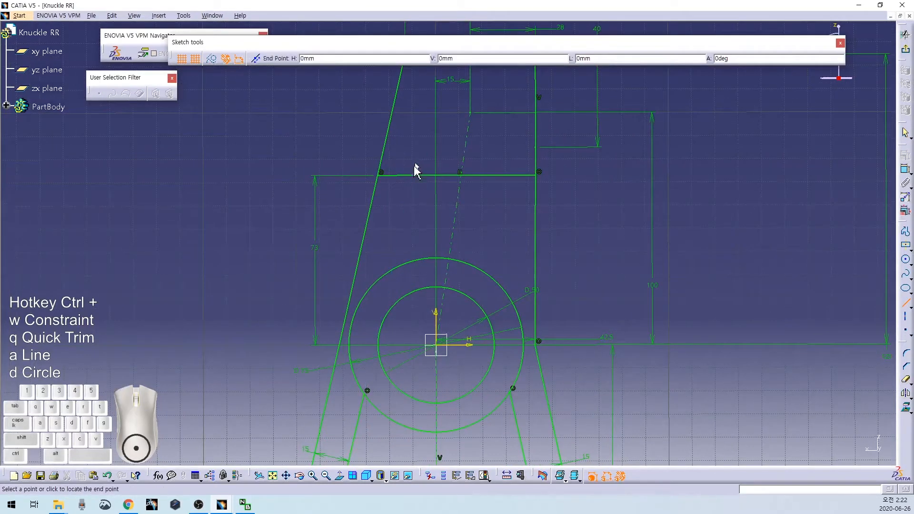
click(396, 240)
click(421, 157)
key(Delete)
Step: Add a distance constraint between the short slanted line and the outer left slanted line and set it to 15 mm
click(403, 196)
ctrl+click(372, 203)
key(ctrl+w)
right_click(355, 211)
click(378, 241)
click(351, 216)
double_click(346, 214)
text(15)
key(Return)
click(408, 230)
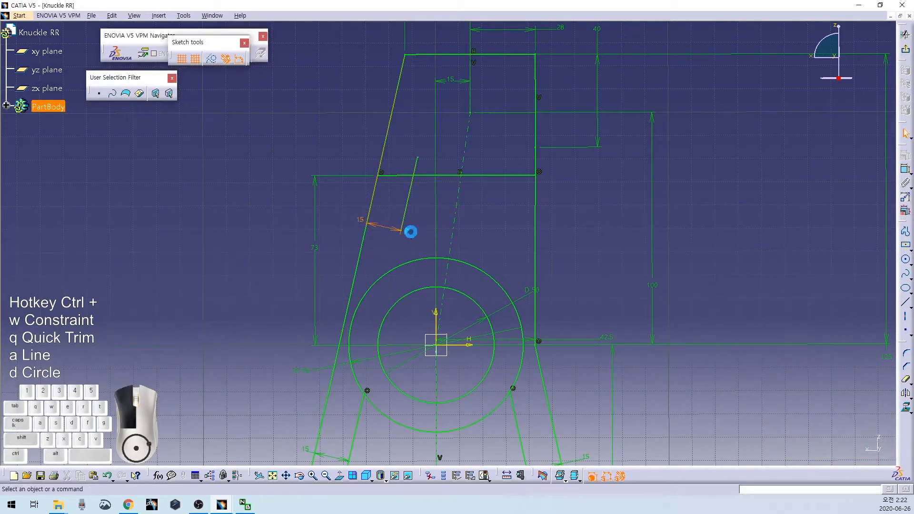
Step: Stretch the short slanted line's lower endpoint down into the 75 mm circle
click(407, 231)
drag(401, 231, 366, 301)
click(508, 251)
Step: Draw a vertical line inside the upper right vertical edge, from above the upper horizontal line down into the 75 mm circle
key(ctrl+a)
click(505, 159)
shift+click(511, 327)
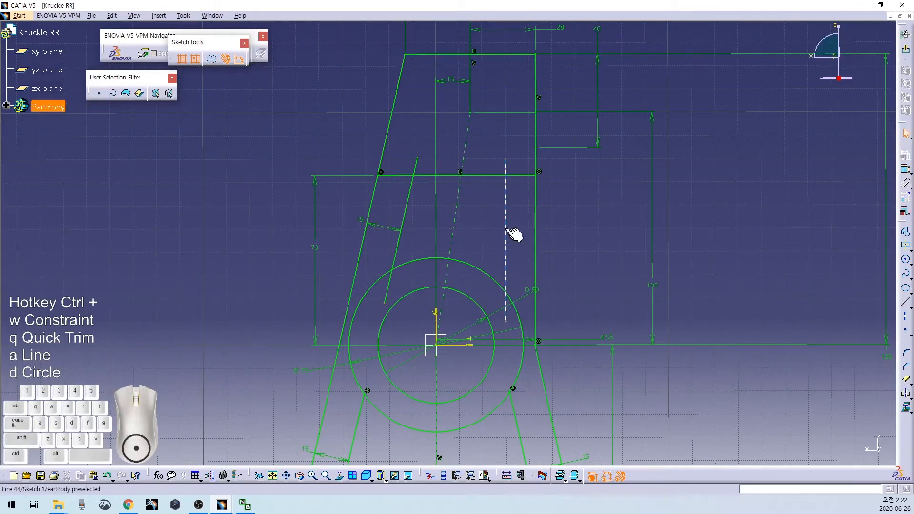
Step: Add a distance constraint between the new vertical line and the outer right vertical line and set it to 15 mm
ctrl+click(535, 231)
key(ctrl+w)
right_click(524, 233)
click(553, 262)
click(562, 248)
double_click(562, 248)
text(15)
key(Return)
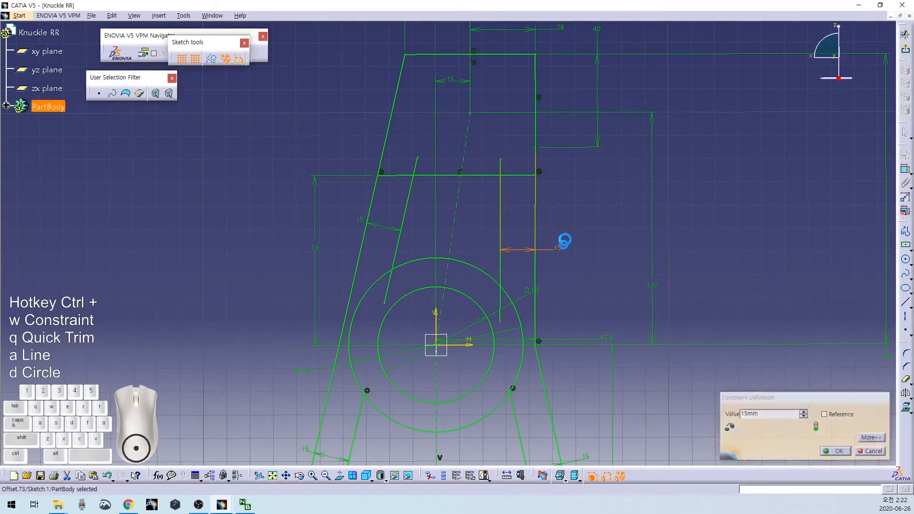
Step: Quick Trim the upper horizontal line and the inner side lines to clean corners at both ends
key(ctrl+q)
click(512, 175)
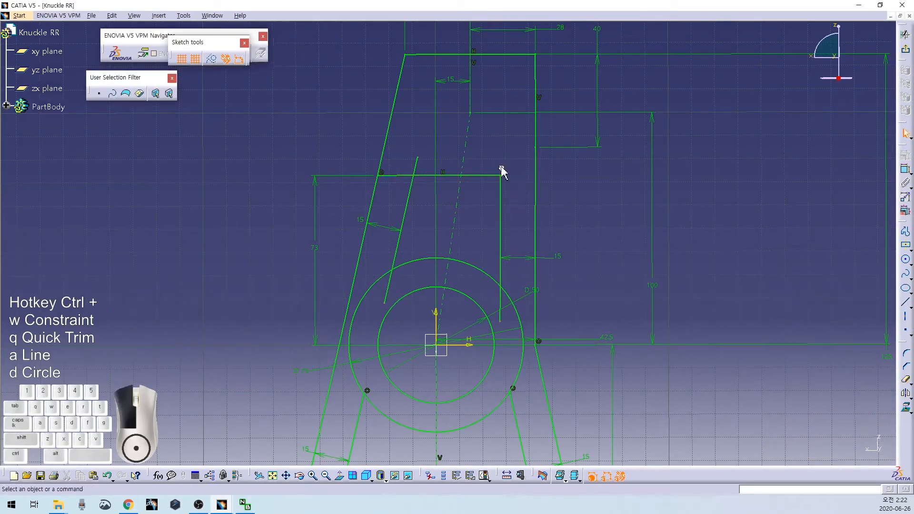
click(414, 169)
key(ctrl+q)
click(399, 176)
Step: Trim the upper side lines at the 75 mm circle and remove the circle's left and right arcs, closing both inner pockets
mouse_move(408, 263)
middle_down()
mouse_move(418, 163)
mouse_move(377, 184)
middle_up()
key(ctrl+q)
click(387, 199)
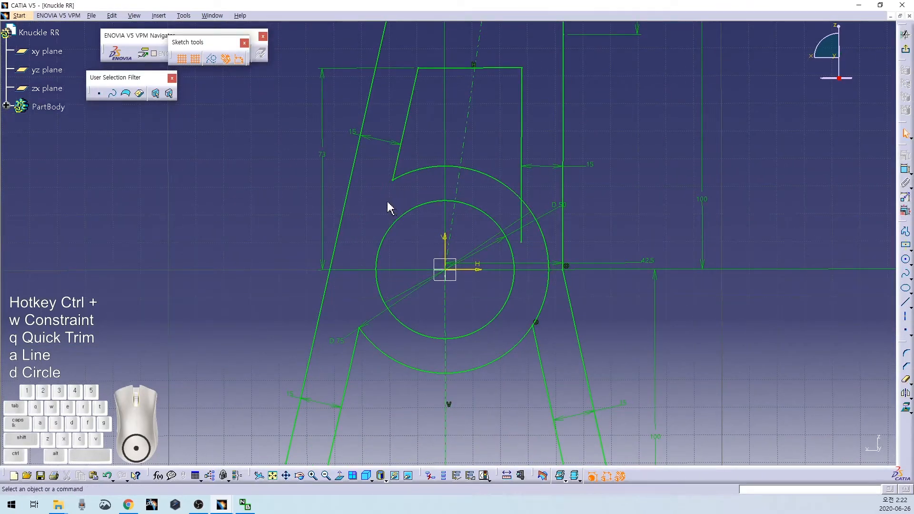
middle_drag(451, 201, 414, 210)
key(ctrl+q)
click(485, 227)
key(ctrl+q)
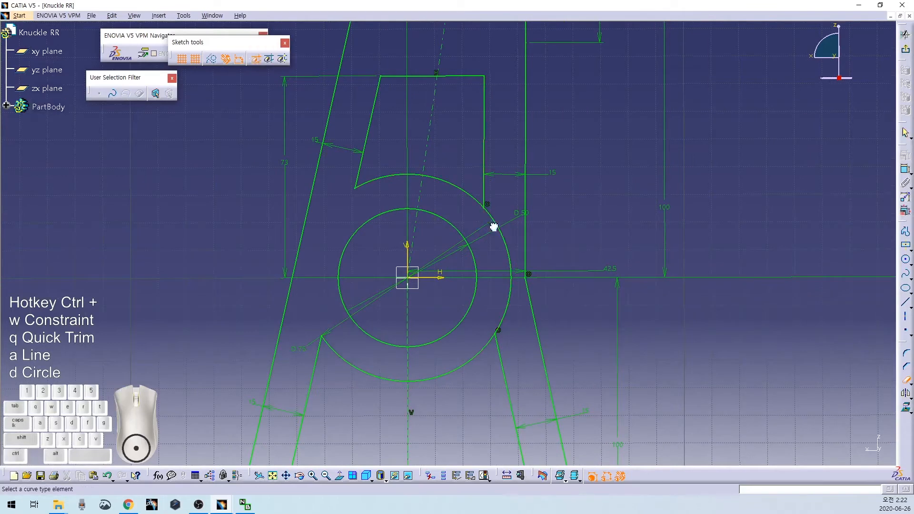
click(497, 224)
Step: Exit the completed profile sketch and return to the part
mouse_move(586, 235)
middle_down()
mouse_move(592, 170)
mouse_move(589, 225)
middle_up()
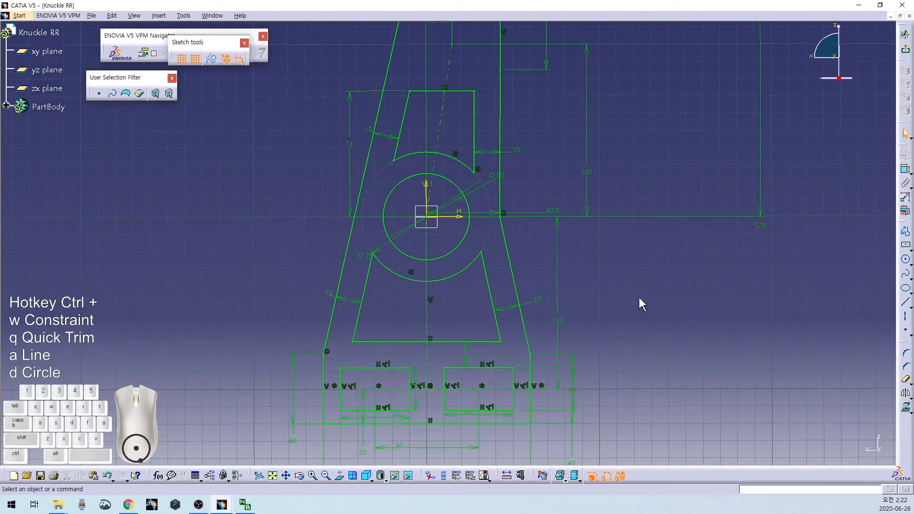
mouse_move(601, 289)
middle_down()
mouse_move(630, 326)
mouse_move(614, 346)
middle_up()
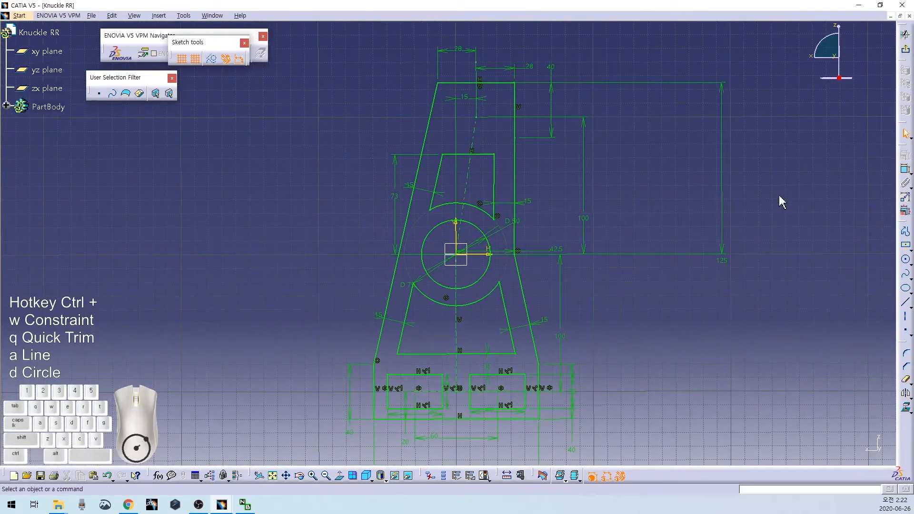
click(904, 50)
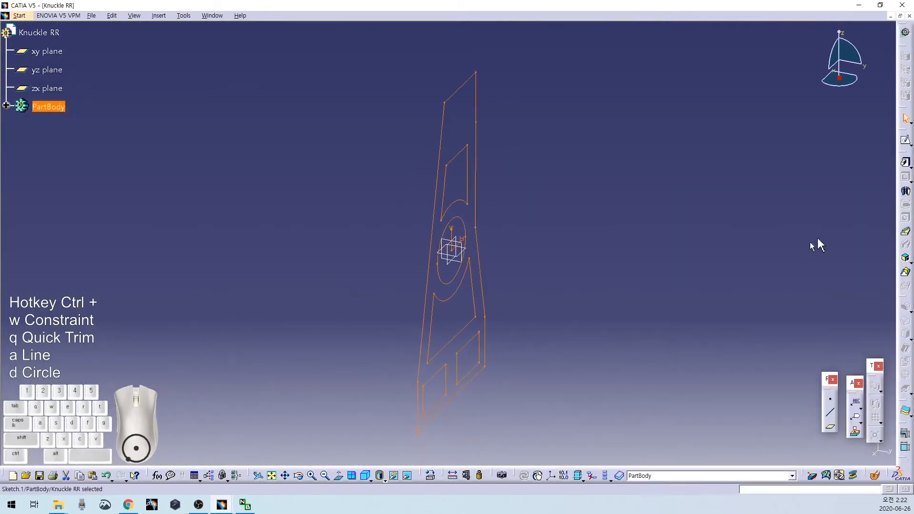
Step: Pad the profile sketch 20 mm in the reversed direction
click(905, 160)
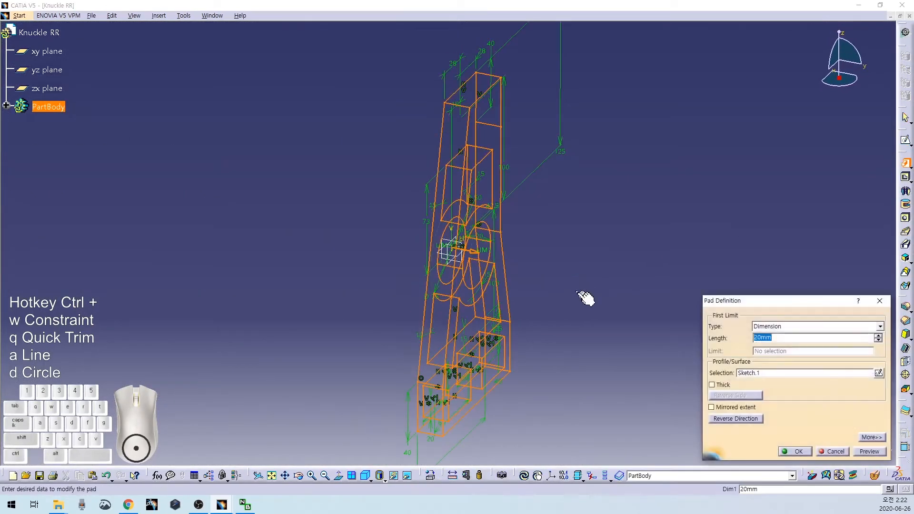
click(733, 419)
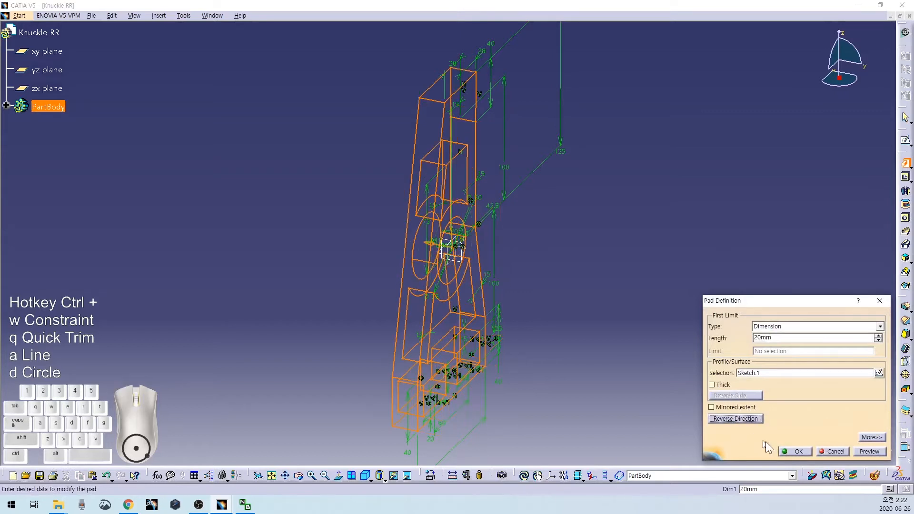
click(792, 451)
Step: Set the pad's length to 30 mm
middle_drag(595, 308, 521, 305)
double_click(520, 304)
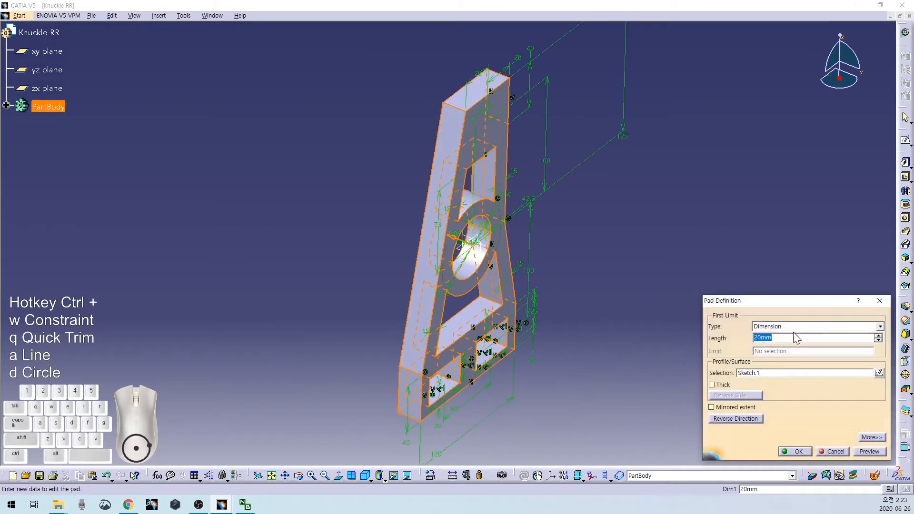
text(30)
key(Return)
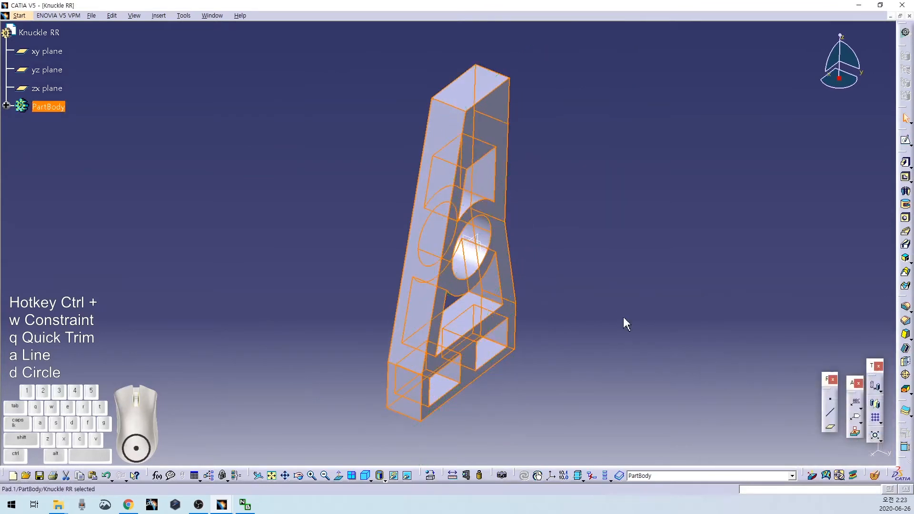
click(625, 324)
Step: Start a sketch on the pad's front face and draw a circle at the origin with a 55 mm diameter
middle_drag(286, 302, 345, 334)
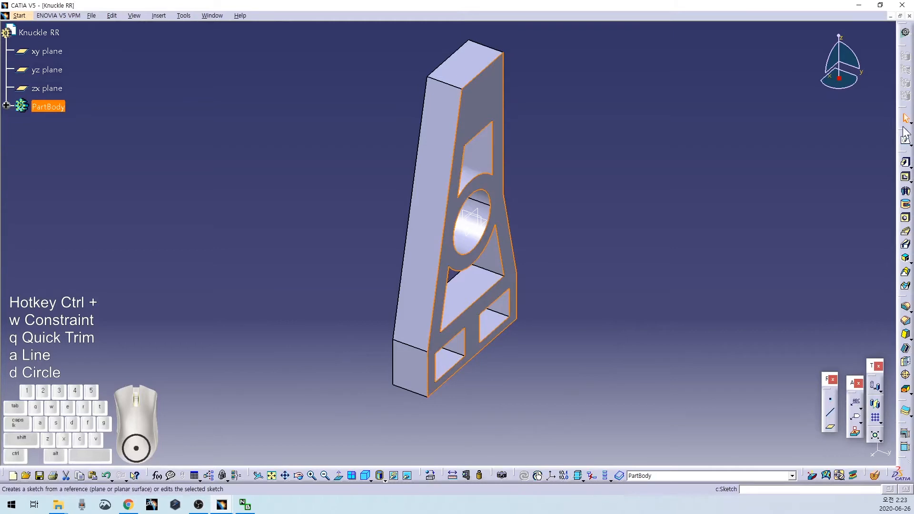
middle_drag(604, 220, 595, 189)
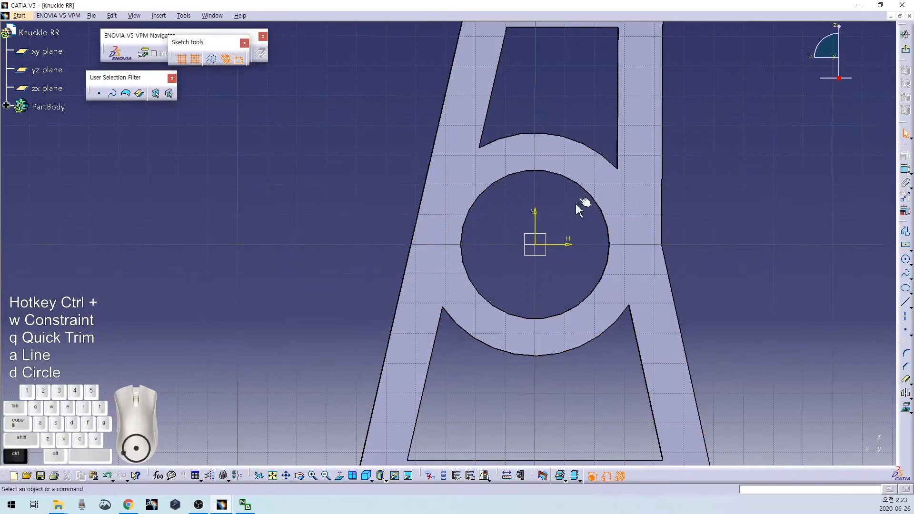
key(ctrl+d)
click(535, 244)
click(627, 223)
key(ctrl+w)
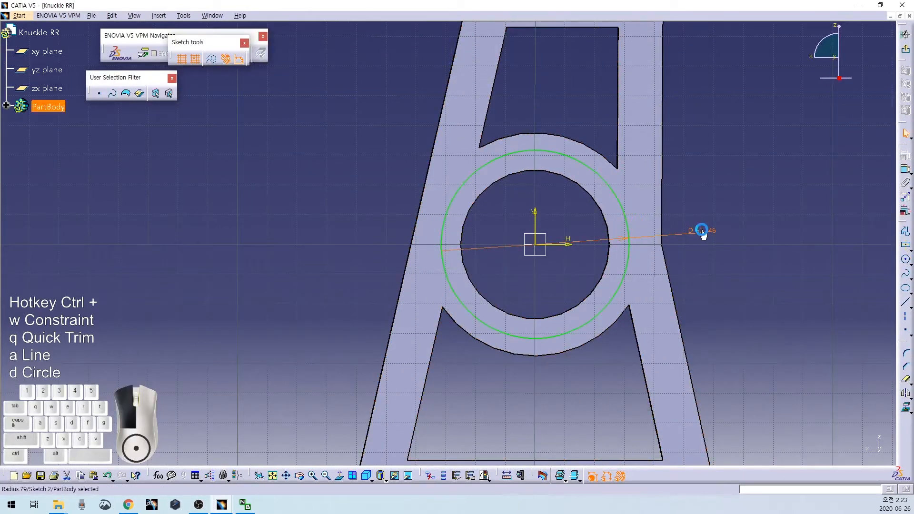
double_click(704, 236)
text(55)
key(Return)
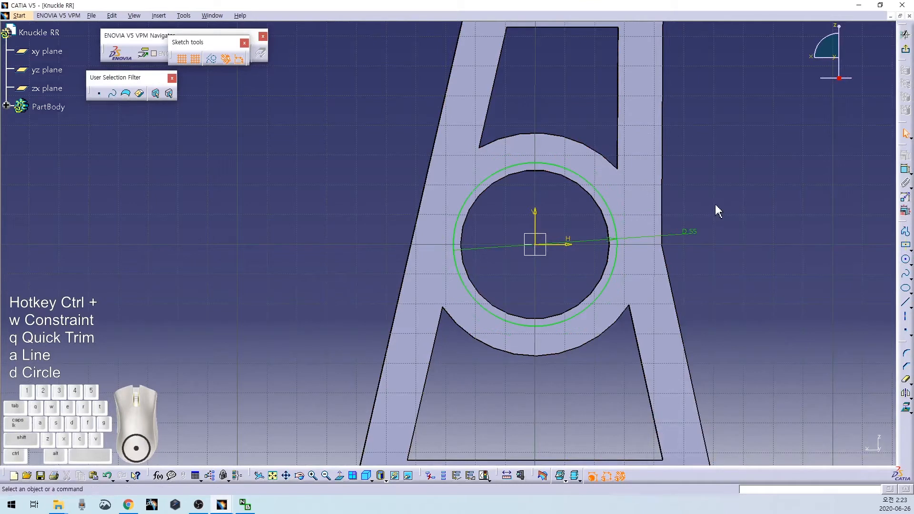
Step: Make the 55 mm circle concentric with the bore edge and exit the sketch
click(609, 213)
click(609, 214)
right_click(702, 210)
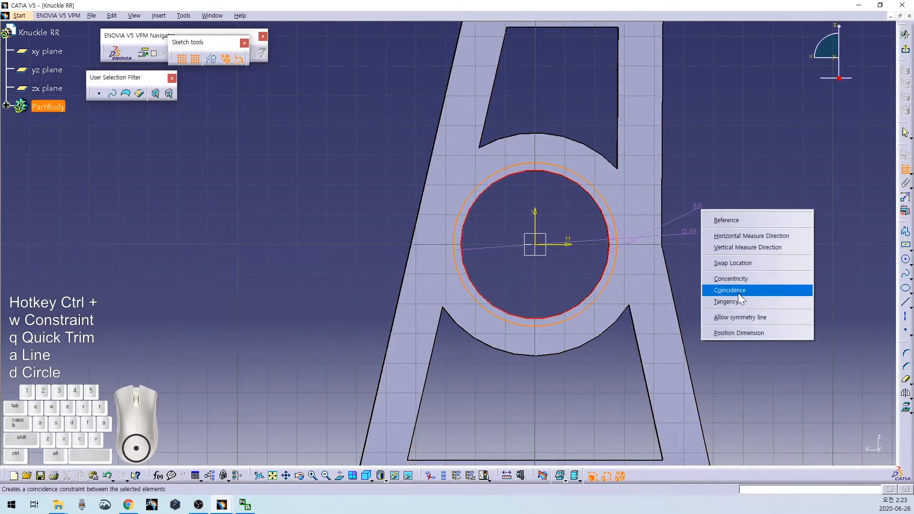
click(740, 279)
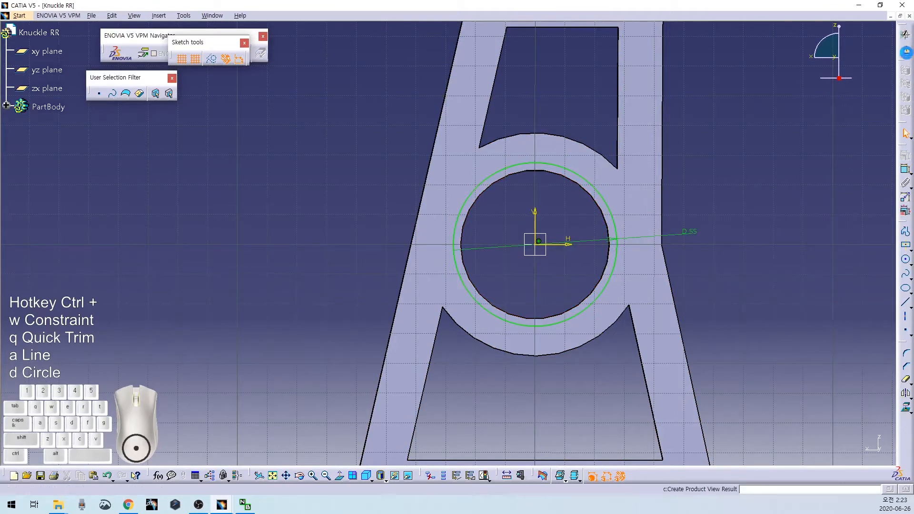
click(907, 50)
Step: Pocket the front 55 mm circle 10 mm deep around the bore
click(905, 178)
text(1)
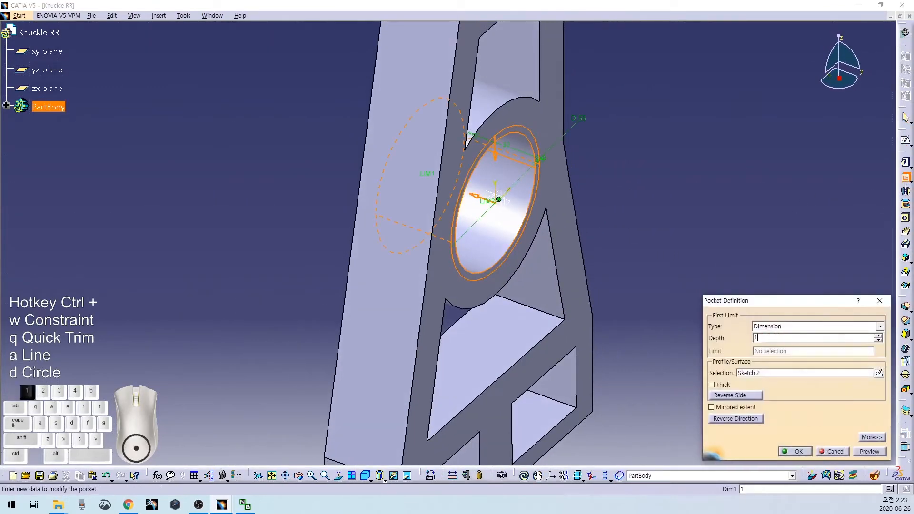
text(0)
key(Return)
Step: Start a sketch on the pad's opposite face and draw a circle beside the part, setting its diameter to 55 mm
middle_drag(255, 248, 417, 262)
click(419, 264)
click(903, 144)
mouse_move(535, 261)
middle_down()
mouse_move(641, 239)
mouse_move(637, 262)
middle_up()
key(ctrl+d)
click(603, 268)
click(637, 288)
key(ctrl+w)
double_click(667, 295)
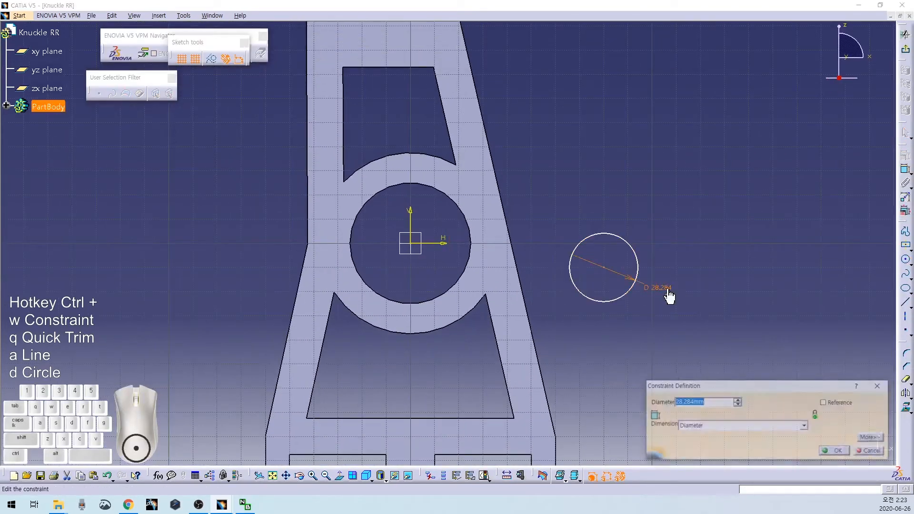
key(Return)
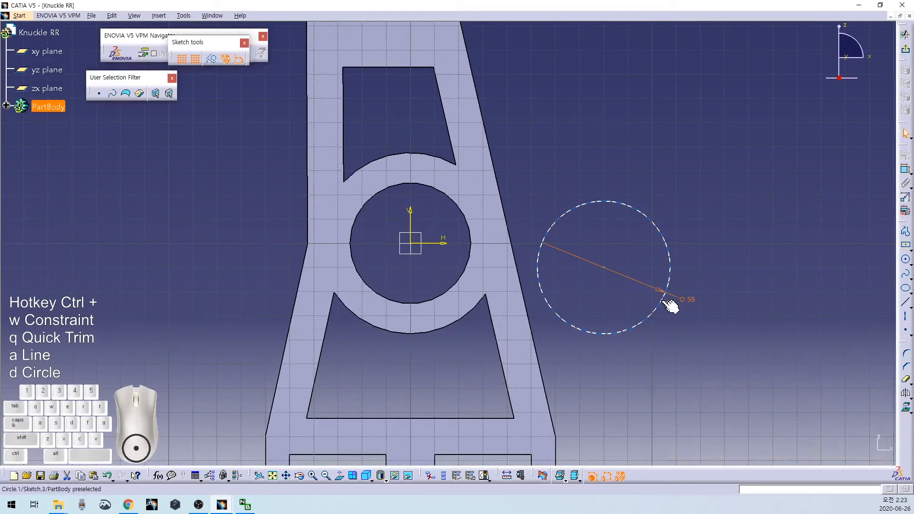
Step: Make the circle on the back face concentric with the bore edge and exit the sketch
ctrl+click(465, 270)
key(ctrl+w)
right_click(530, 173)
click(559, 242)
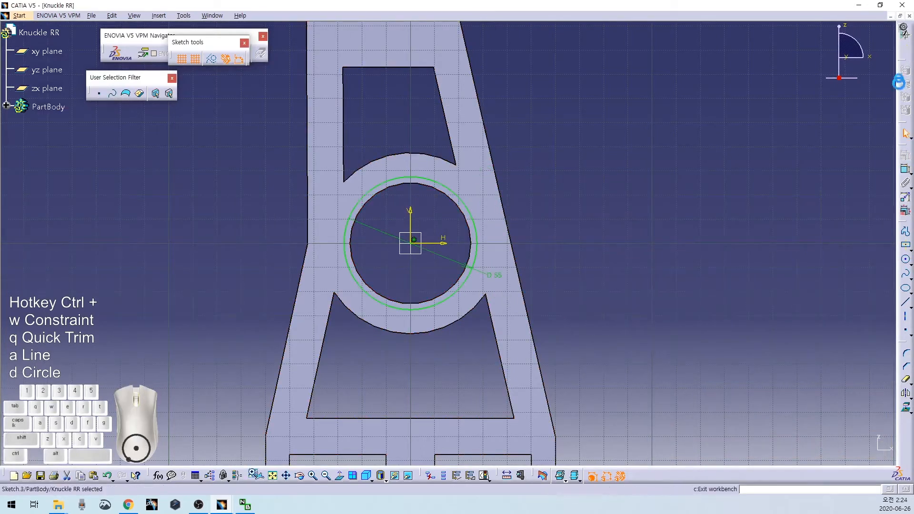
click(898, 82)
Step: Pocket the back face's 55 mm circle 10 mm deep
click(905, 185)
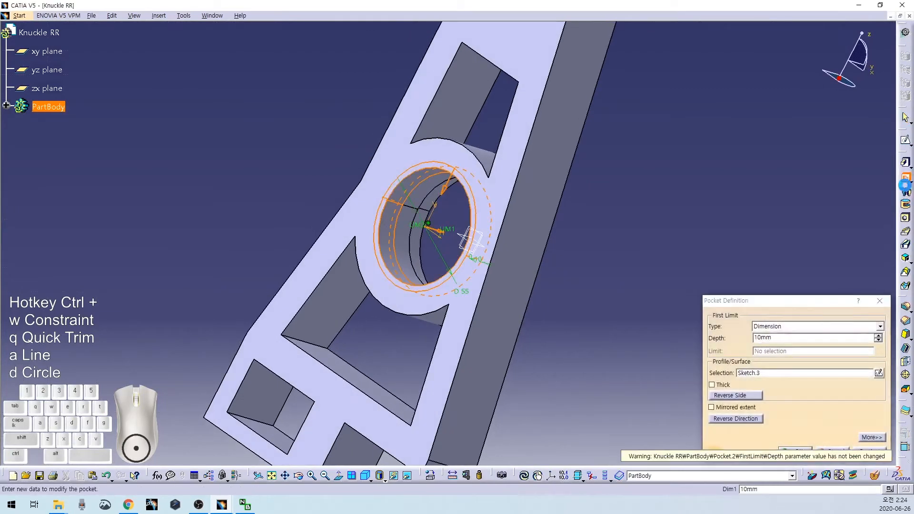
key(Return)
click(723, 215)
Step: Start another sketch on the back face and draw a circle centred at the origin with a 75 mm diameter
middle_drag(723, 214, 455, 336)
click(442, 275)
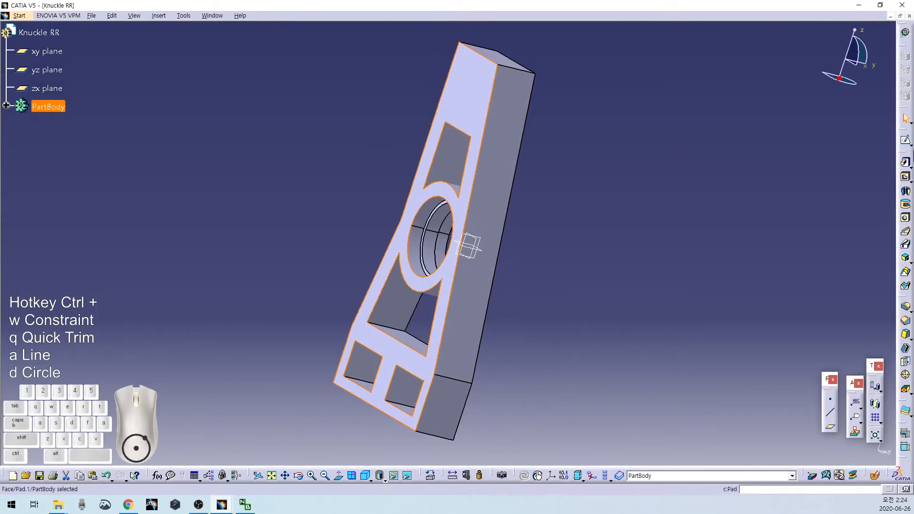
click(904, 143)
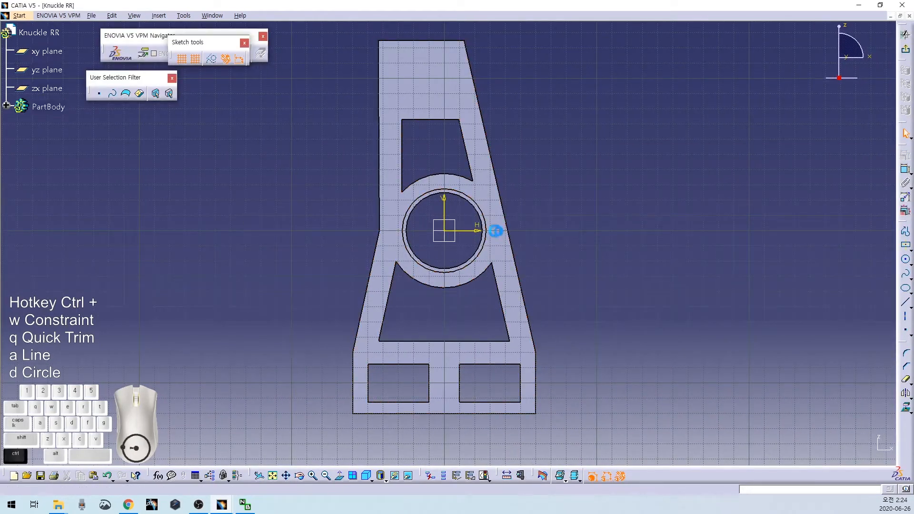
key(ctrl+d)
click(444, 231)
click(526, 195)
double_click(551, 200)
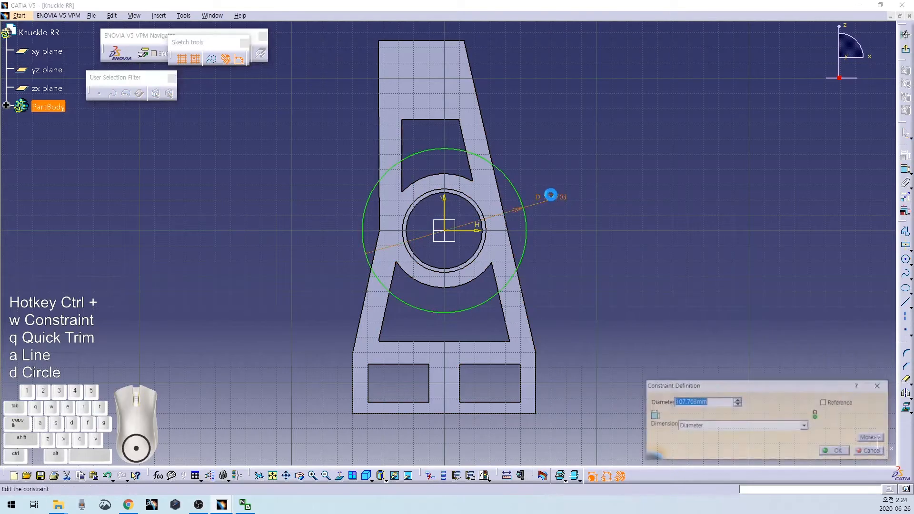
text(75)
key(Return)
Step: Draw a long sloping line to the right of the part and a horizontal line just above its top edge
mouse_move(586, 214)
middle_down()
mouse_move(578, 267)
mouse_move(585, 320)
mouse_move(352, 263)
mouse_move(273, 302)
mouse_move(512, 302)
mouse_move(400, 295)
mouse_move(397, 234)
middle_up()
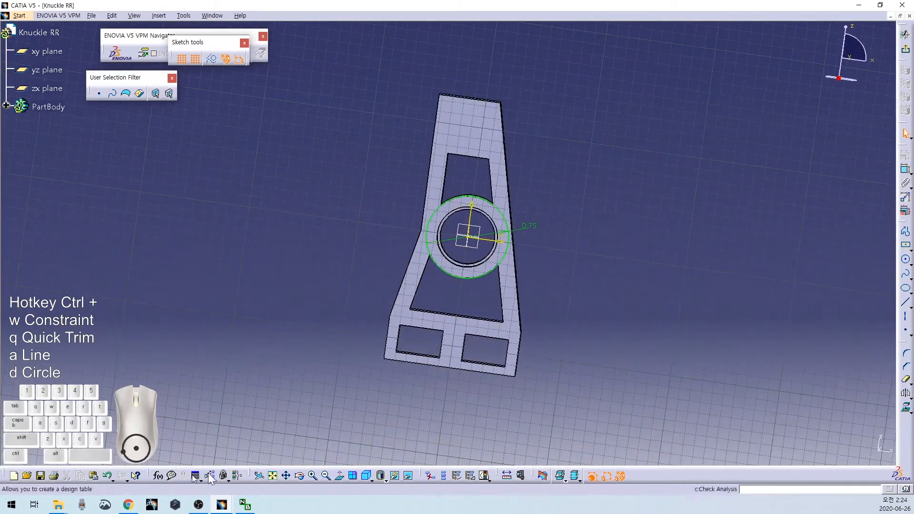
click(340, 476)
key(ctrl+a)
click(554, 81)
click(620, 411)
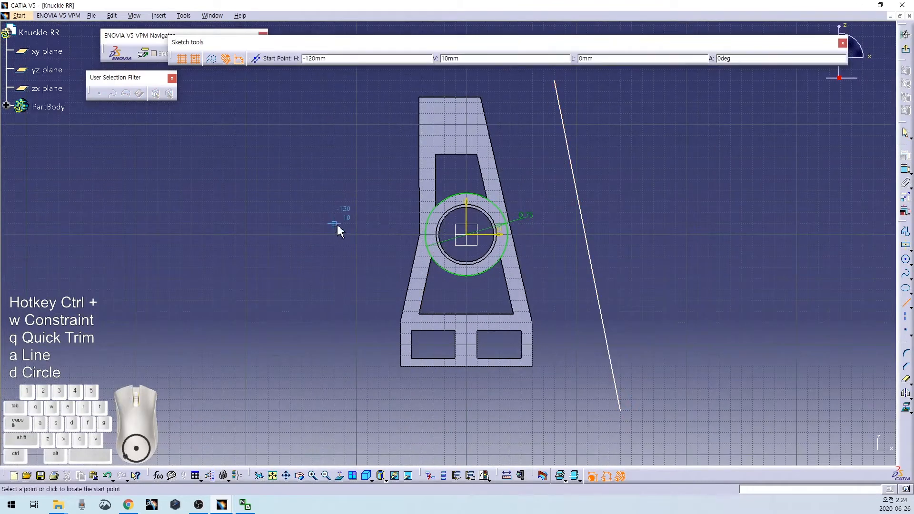
click(311, 91)
click(642, 91)
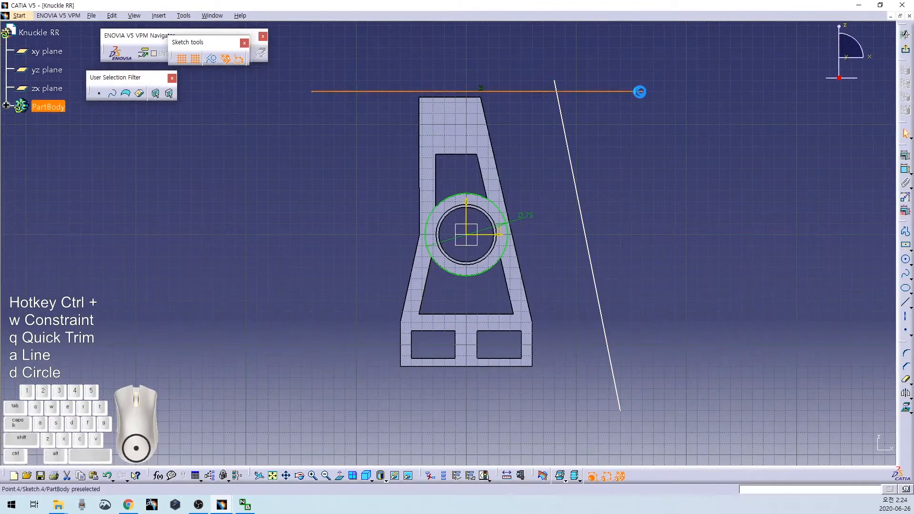
Step: Draw a long sloping, a short sloping and a vertical line one below another to the left of the part
click(300, 130)
click(333, 246)
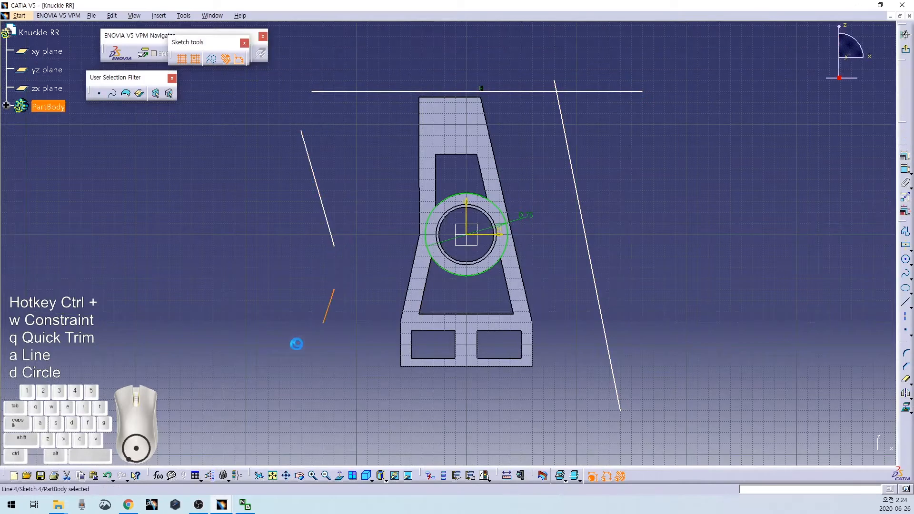
click(311, 377)
click(310, 426)
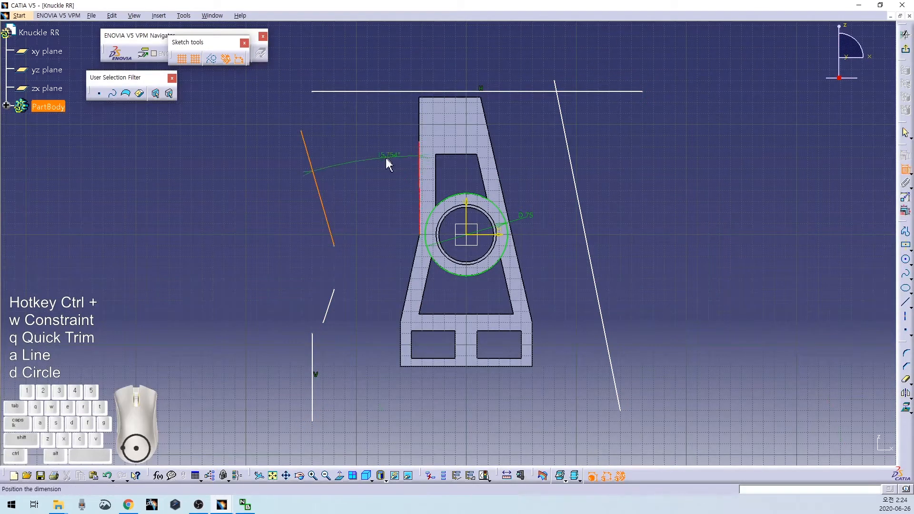
Step: Make the upper-left sloping line coincident with the left edge beside the upper pocket
right_click(378, 170)
click(399, 234)
middle_drag(365, 211, 355, 233)
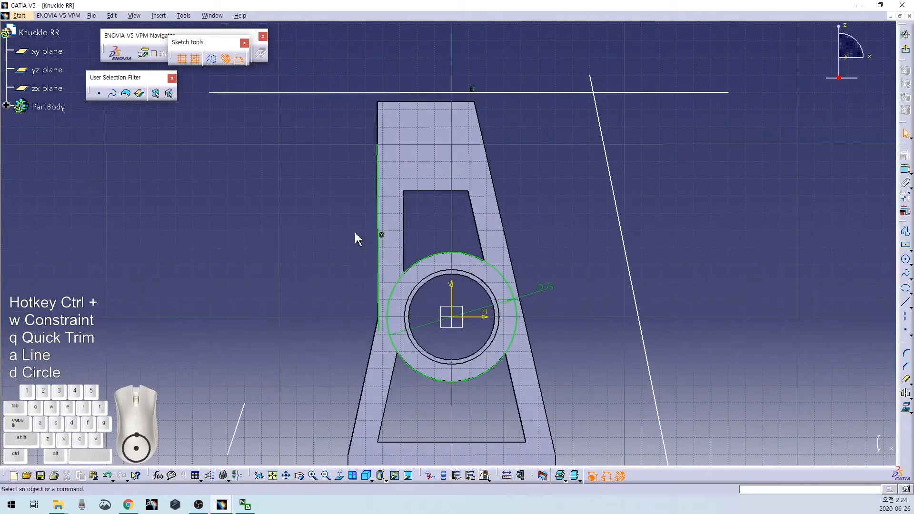
Step: Draw another line at the part's upper left and make it coincident with the uppermost left vertical edge
key(ctrl+a)
mouse_move(321, 192)
middle_down()
mouse_move(364, 270)
mouse_move(363, 262)
middle_up()
click(377, 164)
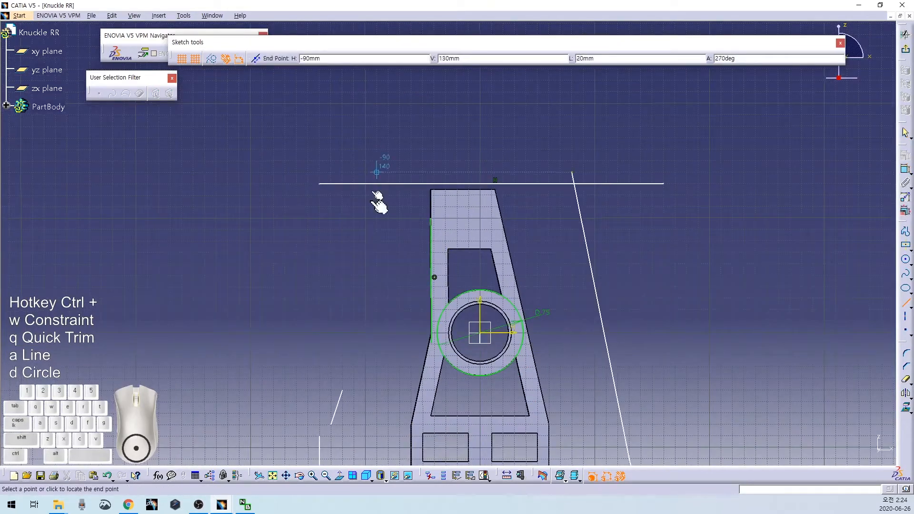
click(365, 287)
mouse_move(440, 208)
ctrl+middle_down()
mouse_move(405, 245)
mouse_move(439, 228)
mouse_move(452, 198)
ctrl+middle_up()
ctrl+click(446, 193)
key(ctrl+w)
right_click(390, 225)
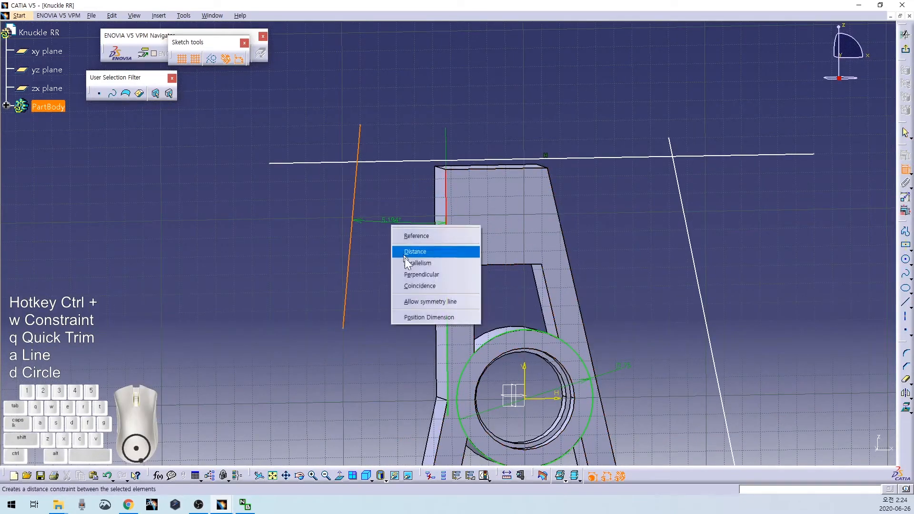
click(418, 286)
Step: Make the horizontal line above the part coincident with its top edge
mouse_move(403, 287)
middle_down()
mouse_move(414, 198)
mouse_move(421, 230)
middle_up()
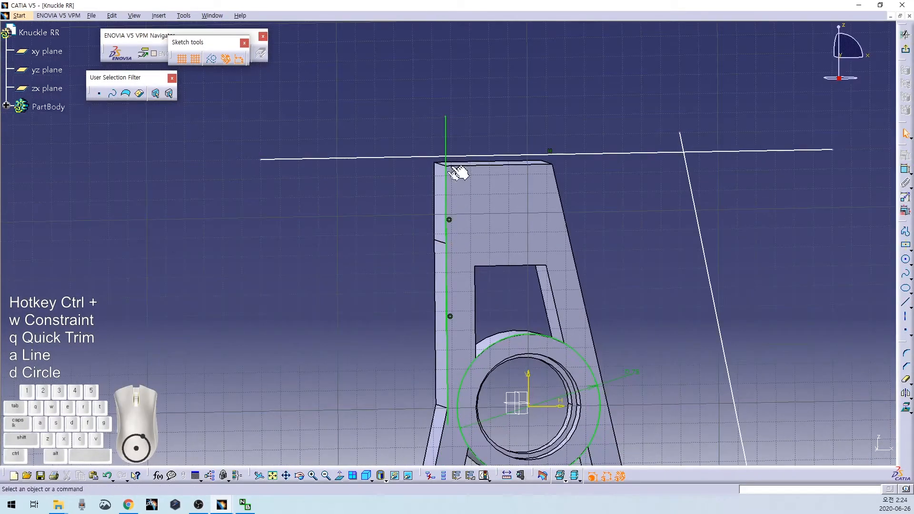
ctrl+click(476, 157)
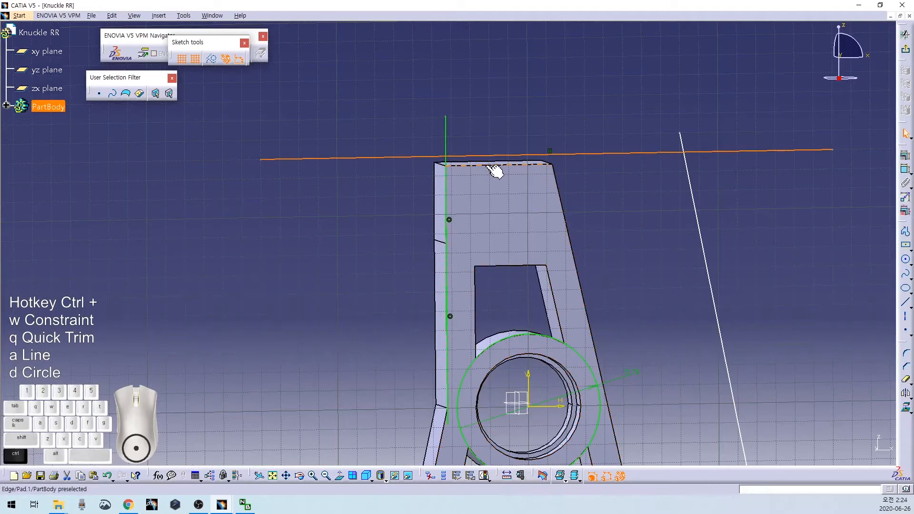
ctrl+click(487, 165)
key(ctrl+w)
right_click(496, 126)
click(538, 204)
Step: Make the long right-hand line coincident with the part's sloping right edge
middle_drag(640, 252, 594, 201)
click(601, 203)
ctrl+click(498, 204)
key(ctrl+w)
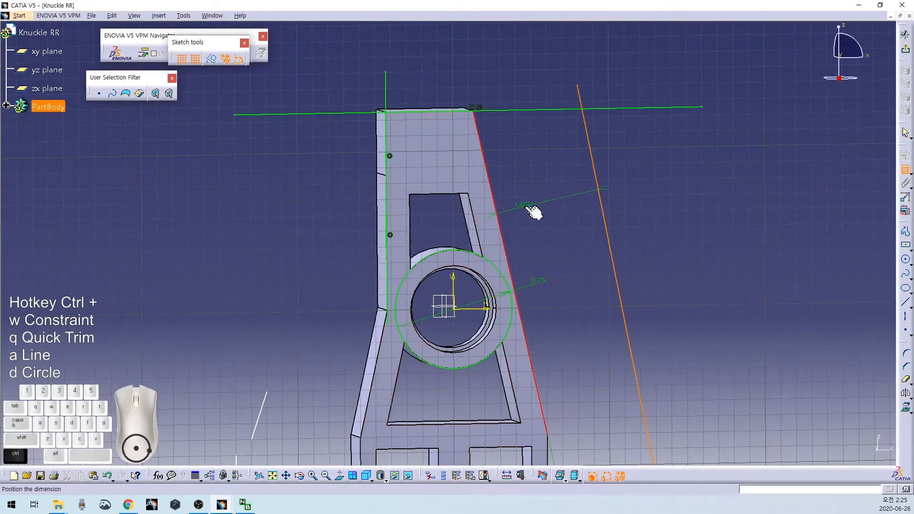
right_click(526, 210)
click(556, 266)
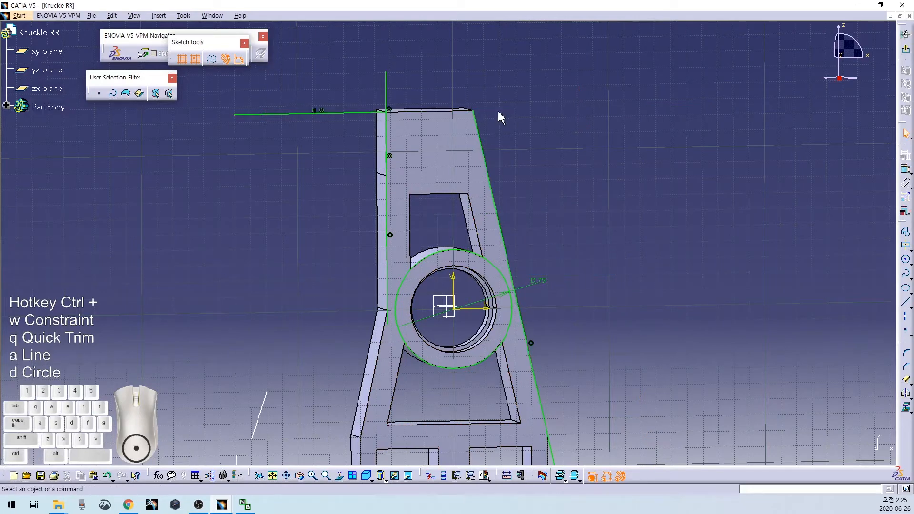
Step: Quick Trim the top horizontal line and the side lines at the part's two upper corners
middle_drag(500, 116, 516, 157)
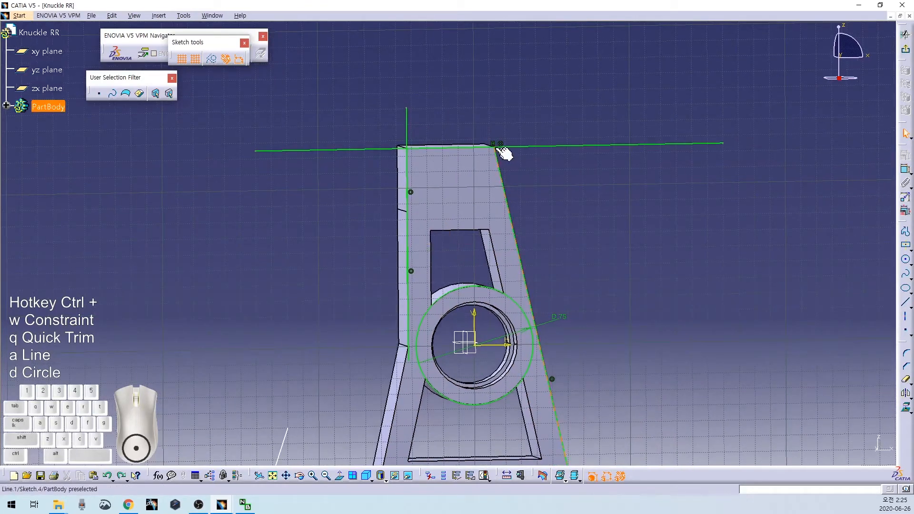
drag(498, 147, 487, 121)
click(509, 124)
key(ctrl+q)
click(495, 135)
click(518, 149)
key(ctrl+q)
click(362, 150)
Step: Draw a vertical line to the right of the base, extending below its bottom edge
mouse_move(553, 450)
middle_down()
mouse_move(589, 335)
mouse_move(635, 243)
middle_up()
key(ctrl+a)
click(700, 198)
click(700, 420)
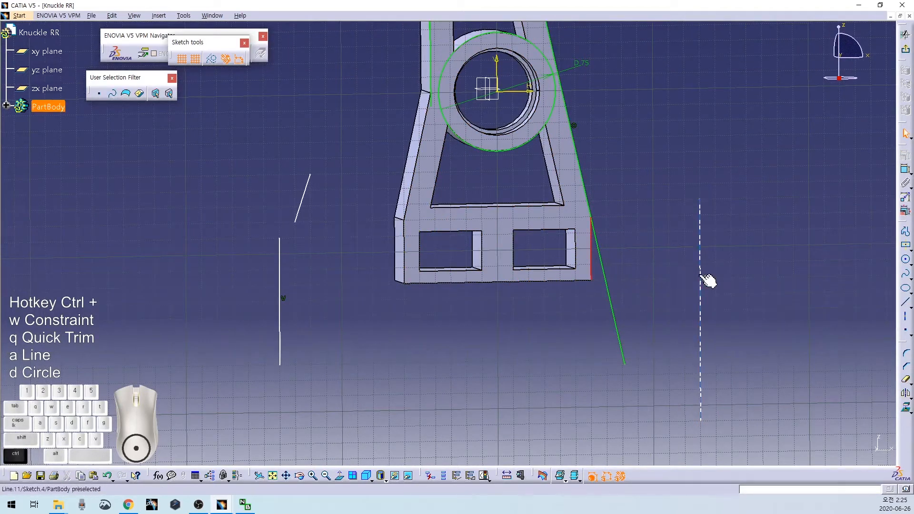
Step: Make the new vertical line coincident with the base's right edge and trim its corner with the sloping line
click(701, 276)
right_click(643, 246)
click(659, 332)
click(602, 255)
Step: Draw a line below the base and make it coincident with the base's bottom edge
key(ctrl+a)
click(326, 317)
click(700, 358)
click(510, 276)
key(ctrl+w)
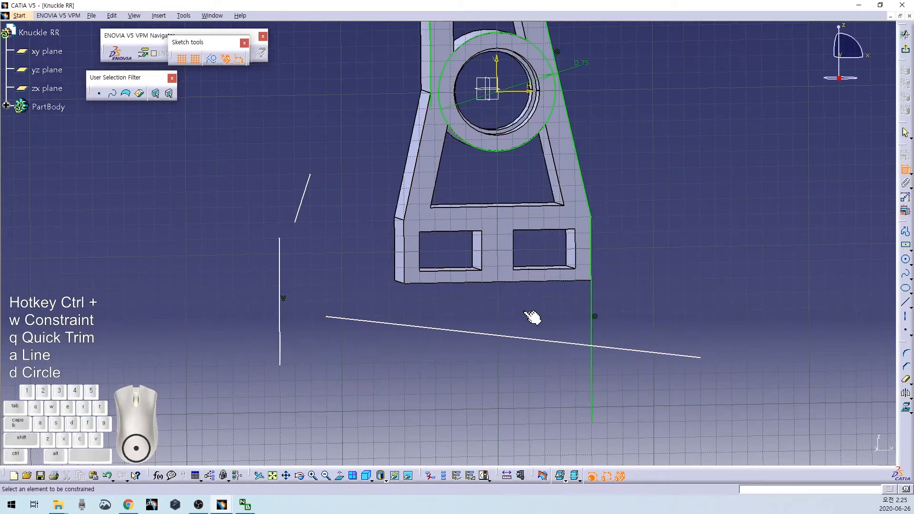
click(502, 283)
right_click(504, 320)
click(518, 401)
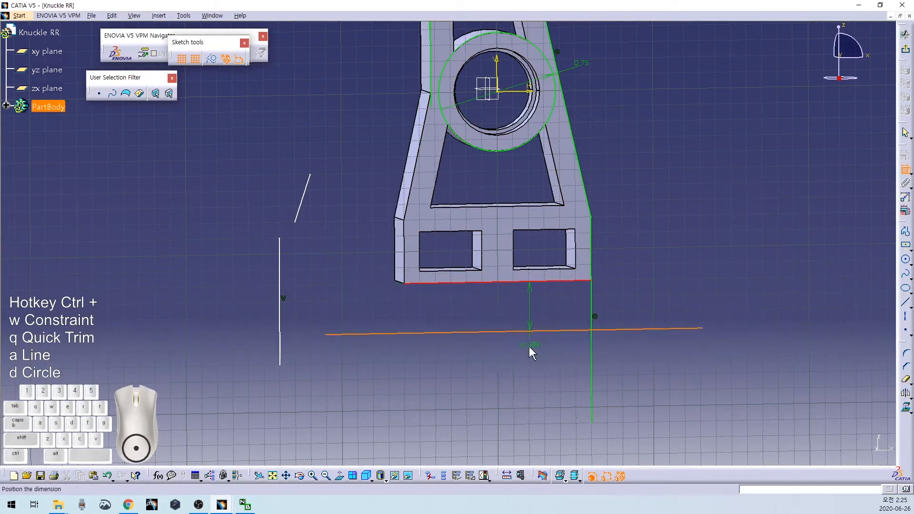
right_click(531, 353)
click(569, 424)
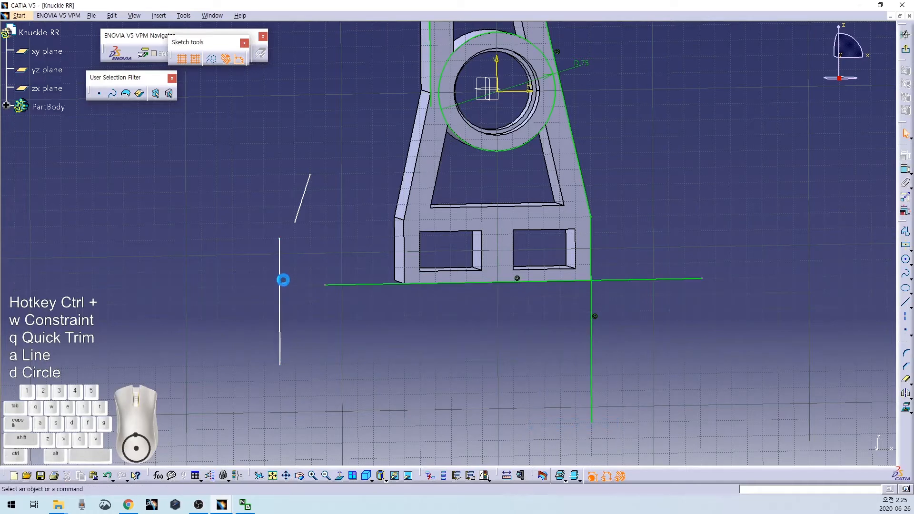
Step: Make the loose vertical line coincident with the base's left edge and extend its upper end above the corner with the sloping edge
click(403, 253)
right_click(405, 336)
click(437, 416)
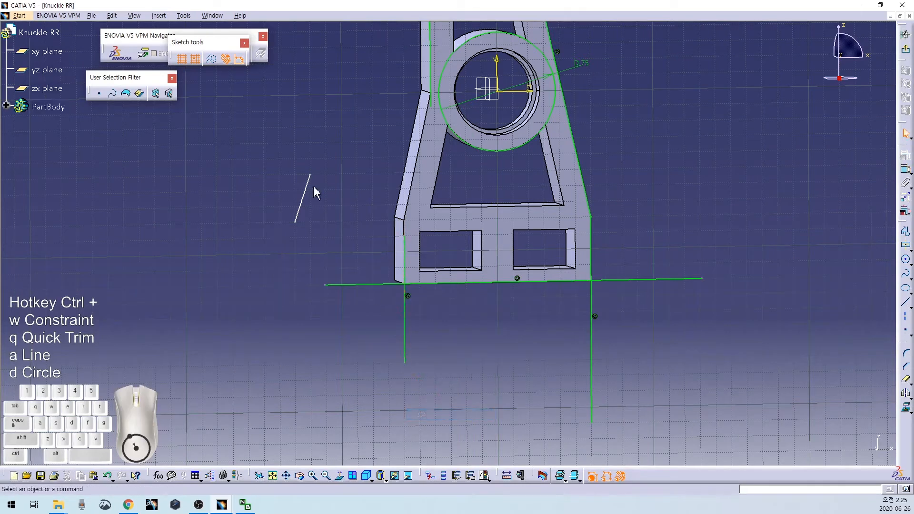
drag(406, 233, 404, 125)
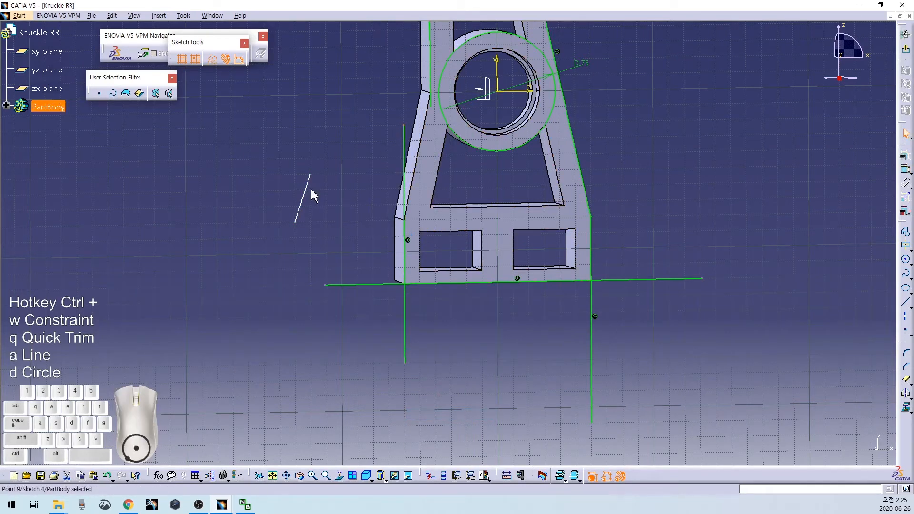
Step: Make the loose sloping line coincident with the part's left sloping edge and extend its upper end past the corner
right_click(358, 179)
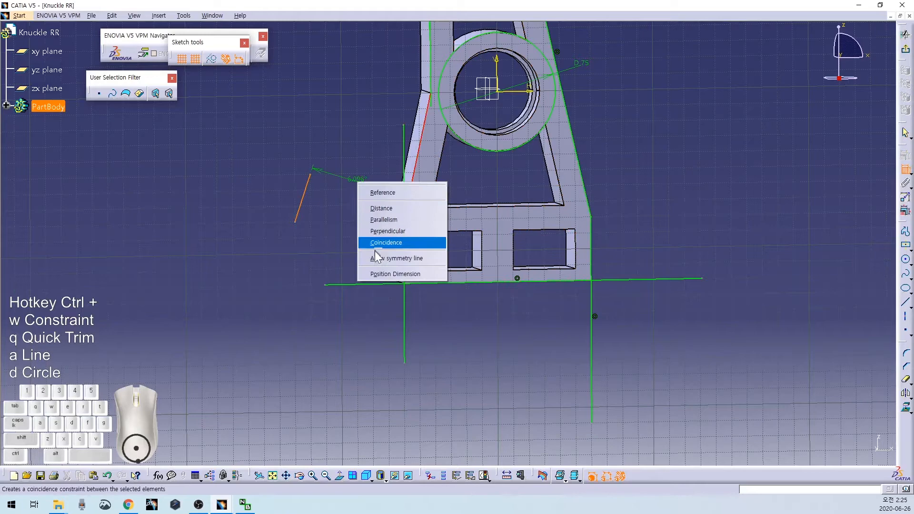
click(375, 247)
middle_drag(506, 174, 476, 292)
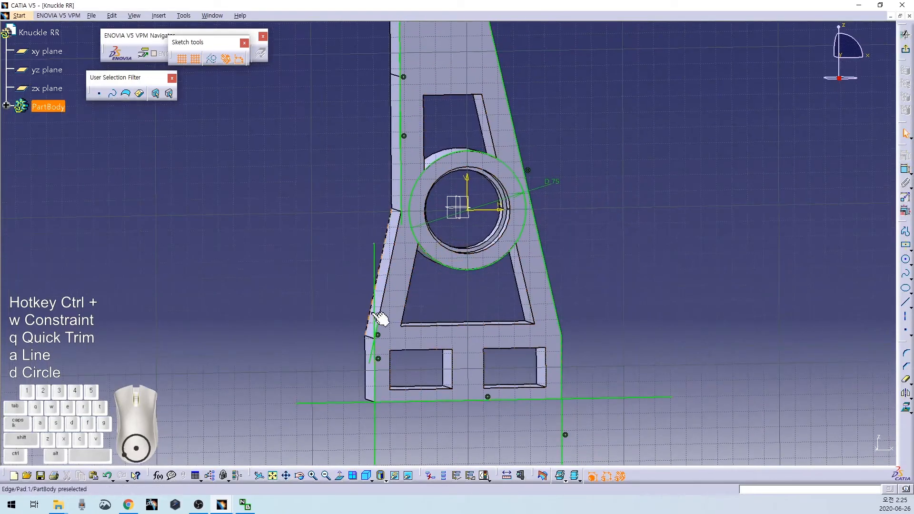
drag(389, 320, 409, 204)
Step: Quick Trim the overhanging line ends at the upper and lower corners of the left sloping line
key(ctrl+q)
click(401, 223)
key(ctrl+q)
click(374, 268)
key(ctrl+q)
click(371, 360)
Step: Quick Trim the overhanging ends of the bottom line and both side lines at the base's two lower corners
key(ctrl+q)
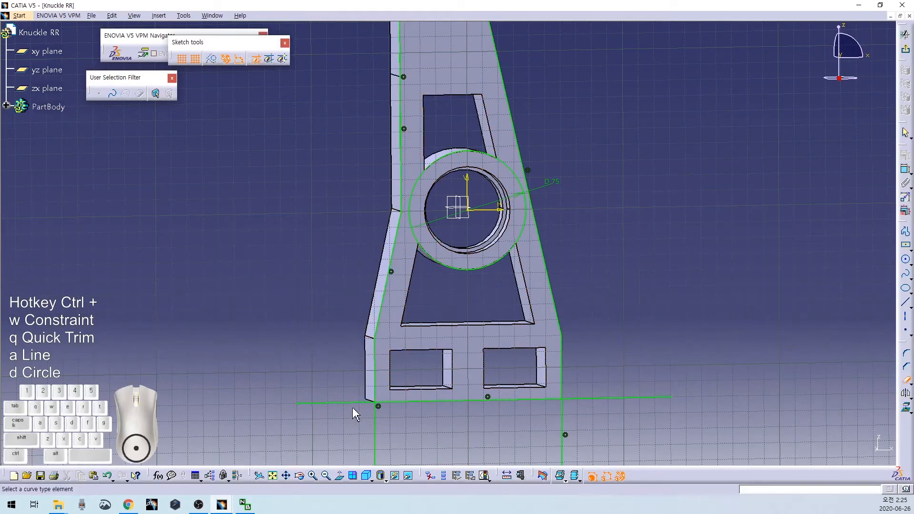
click(353, 403)
key(ctrl+q)
click(372, 427)
key(ctrl+q)
click(562, 413)
key(ctrl+q)
click(582, 398)
mouse_move(623, 217)
middle_down()
mouse_move(615, 326)
mouse_move(607, 267)
middle_up()
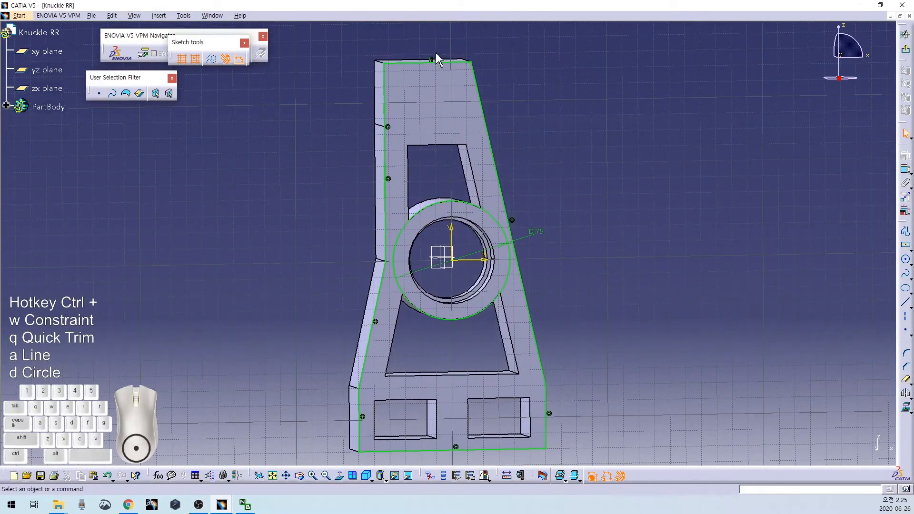
Step: Leave the sketch, preview a 10 mm deep pocket from the outline and circle, and reopen the sketch for correction
mouse_move(604, 174)
middle_down()
mouse_move(610, 200)
mouse_move(593, 248)
middle_up()
click(906, 52)
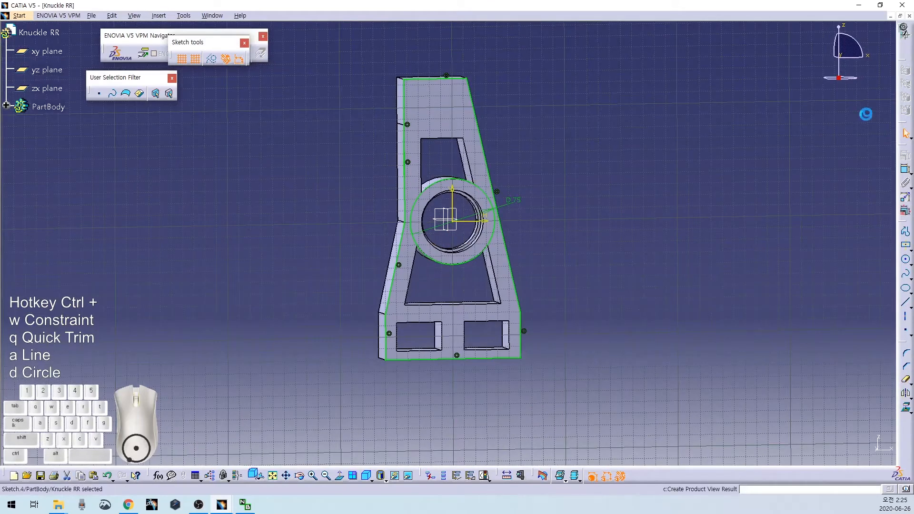
click(906, 178)
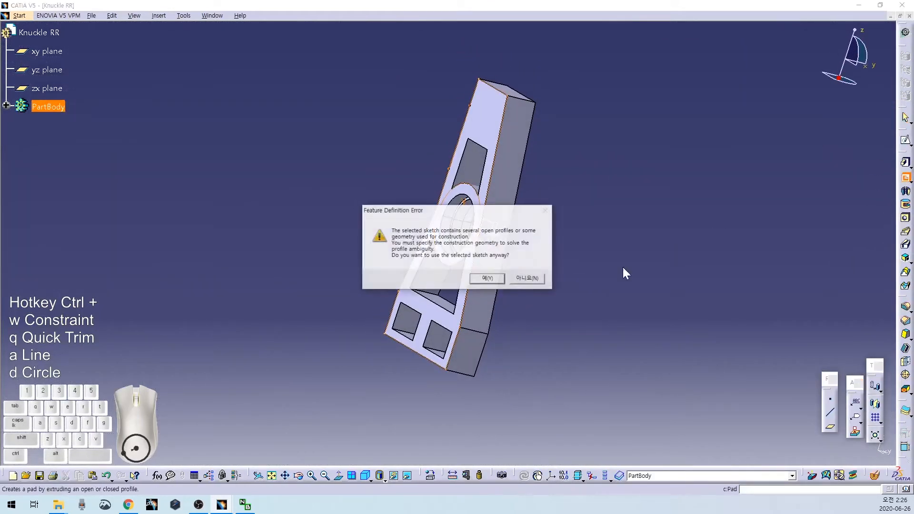
click(524, 279)
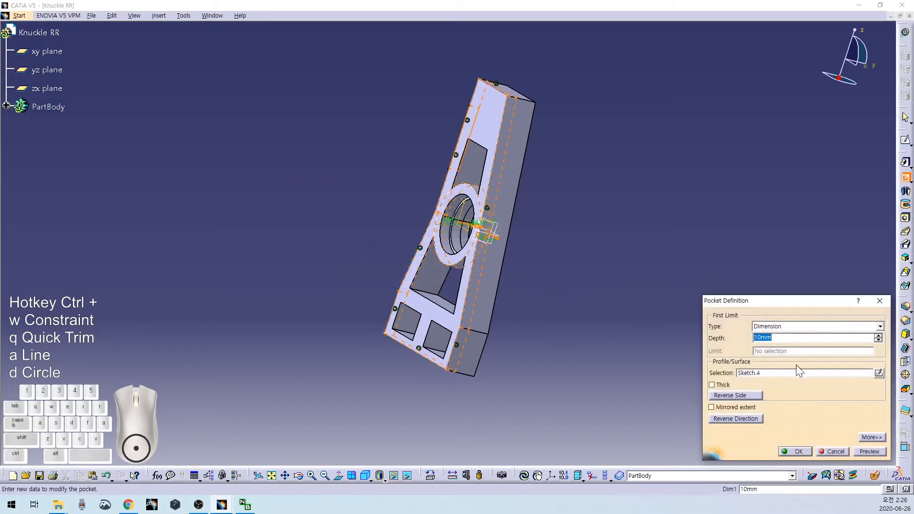
click(867, 452)
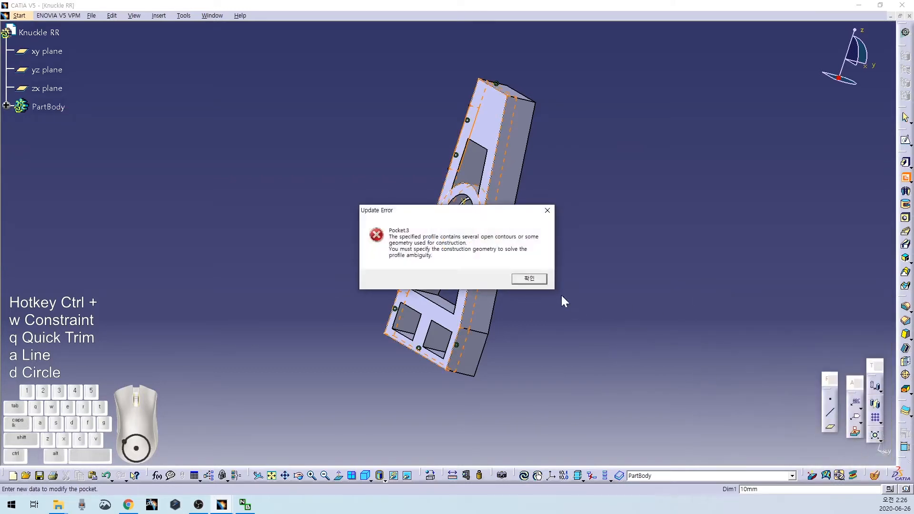
click(529, 279)
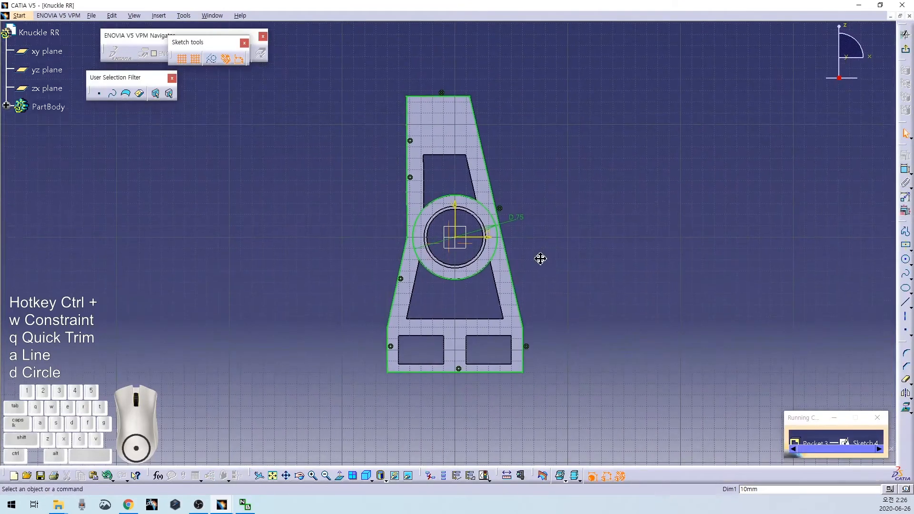
Step: Run Sketch Analysis on the pocket sketch to check which profiles are open
click(183, 16)
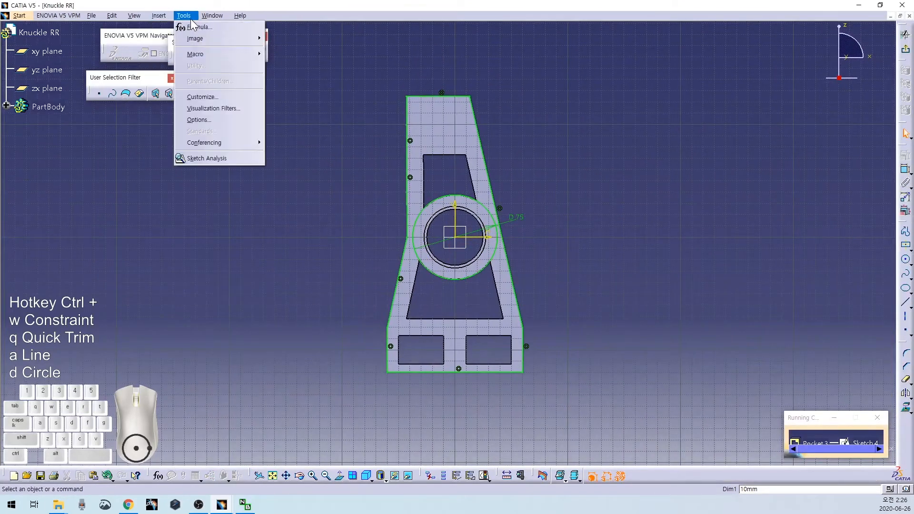
click(206, 158)
mouse_move(504, 148)
middle_down()
mouse_move(514, 181)
mouse_move(501, 129)
middle_up()
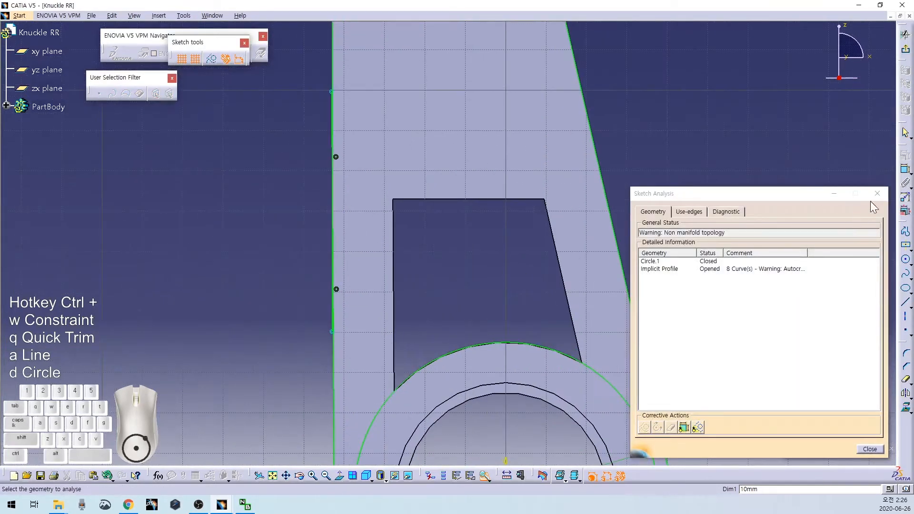
click(877, 193)
Step: Quick Trim the overlapping stretch of the two vertical lines along the part's upper left edge
scroll(433, 274, up, 5)
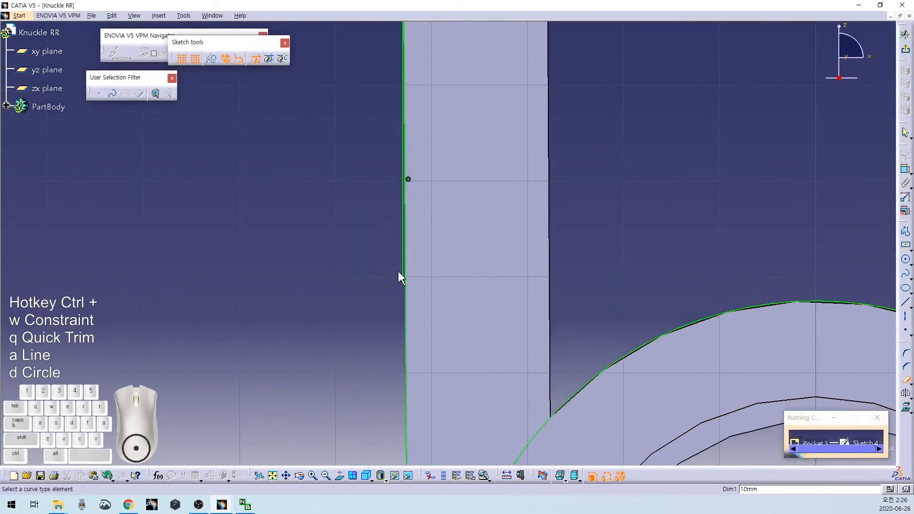
mouse_move(378, 190)
middle_down()
mouse_move(306, 330)
mouse_move(341, 398)
middle_up()
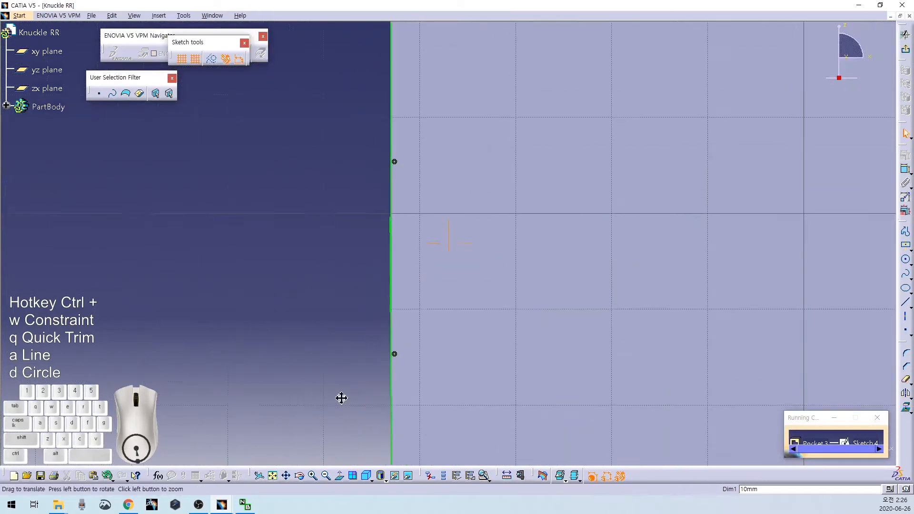
click(372, 197)
mouse_move(326, 251)
middle_down()
mouse_move(373, 193)
mouse_move(399, 59)
middle_up()
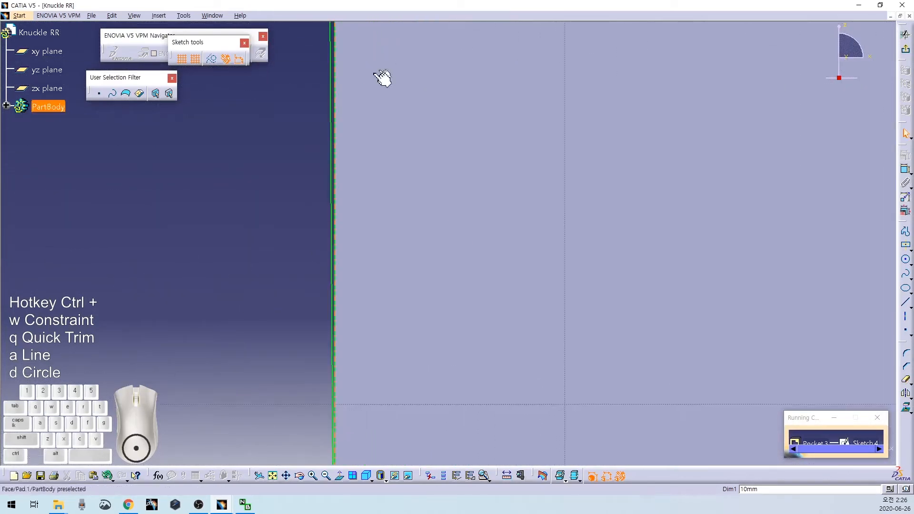
key(ctrl+q)
click(333, 213)
click(282, 176)
Step: Leave the sketch and complete the 10 mm deep pocket between the part's outline and the 75 mm circle
middle_drag(280, 173, 309, 421)
mouse_move(678, 350)
middle_down()
mouse_move(690, 187)
mouse_move(689, 253)
middle_up()
mouse_move(759, 108)
middle_down()
mouse_move(659, 179)
mouse_move(665, 133)
mouse_move(577, 198)
mouse_move(374, 243)
mouse_move(309, 241)
middle_up()
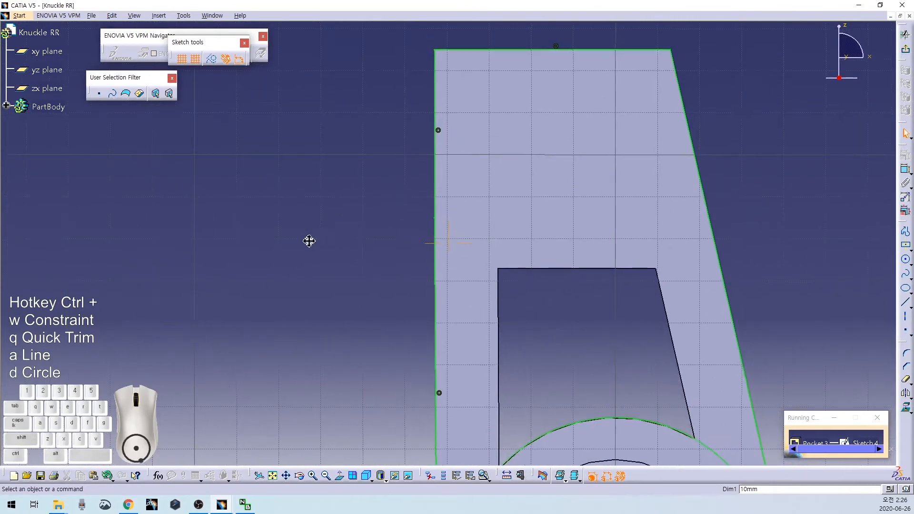
mouse_move(448, 245)
middle_down()
mouse_move(357, 198)
mouse_move(373, 204)
mouse_move(332, 197)
mouse_move(355, 325)
middle_up()
middle_drag(569, 394, 560, 184)
mouse_move(656, 161)
middle_down()
mouse_move(604, 210)
mouse_move(606, 232)
middle_up()
click(905, 49)
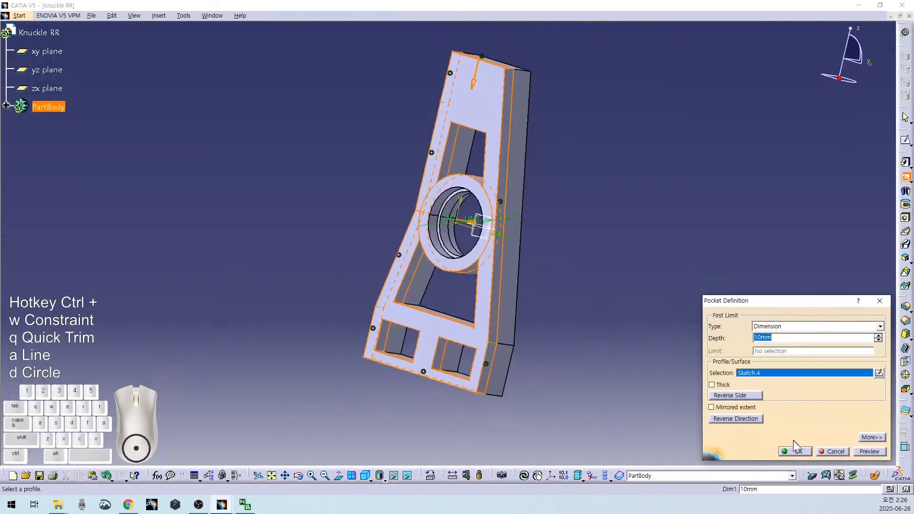
click(794, 447)
Step: Open a new sketch on the end face of the part's wide base
middle_drag(575, 302, 529, 307)
middle_drag(218, 384, 372, 293)
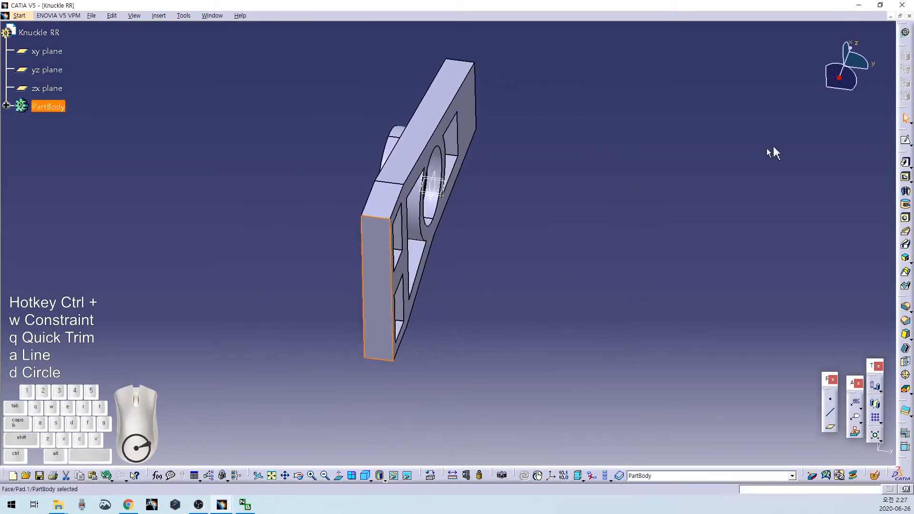
click(376, 286)
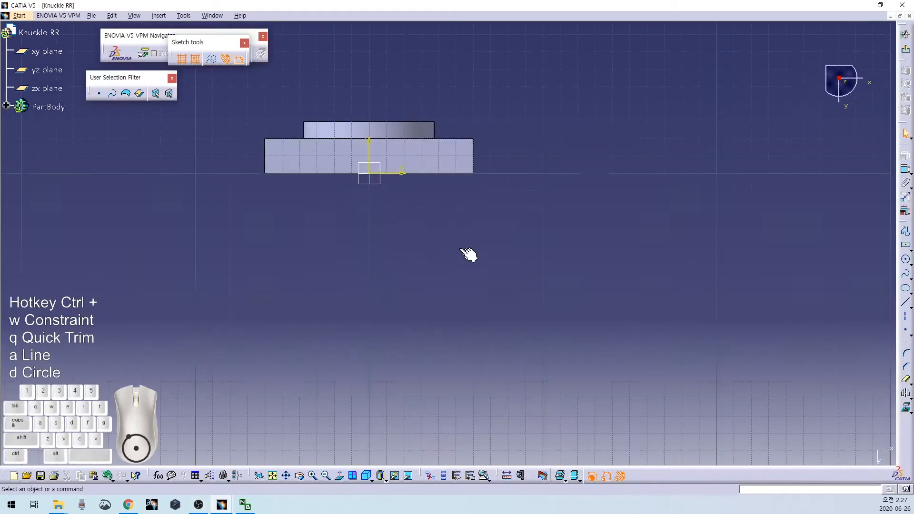
Step: Draw a circle outside the base face, below its right half, and dimension its diameter as 8 mm
key(ctrl+d)
click(510, 262)
click(532, 277)
key(ctrl+w)
click(575, 286)
double_click(576, 286)
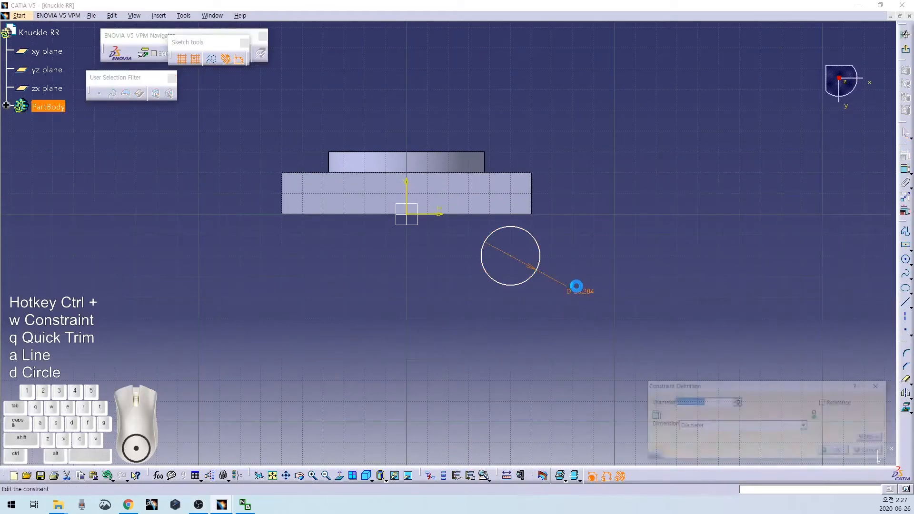
text(8)
key(Return)
Step: Draw a second circle outside the base face, below its left half, and dimension its diameter as 8 mm
key(ctrl+d)
click(322, 259)
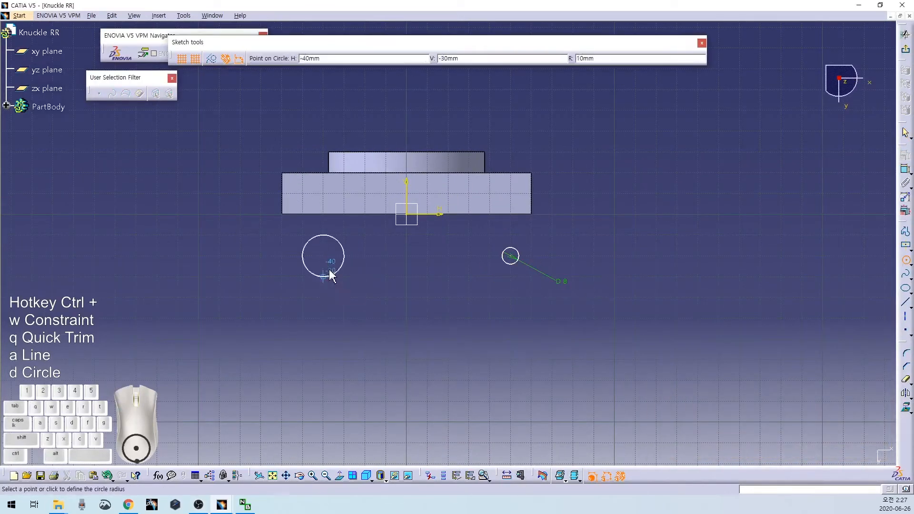
key(ctrl+w)
key(ctrl+d)
click(342, 277)
click(346, 291)
key(ctrl+w)
click(342, 315)
double_click(342, 318)
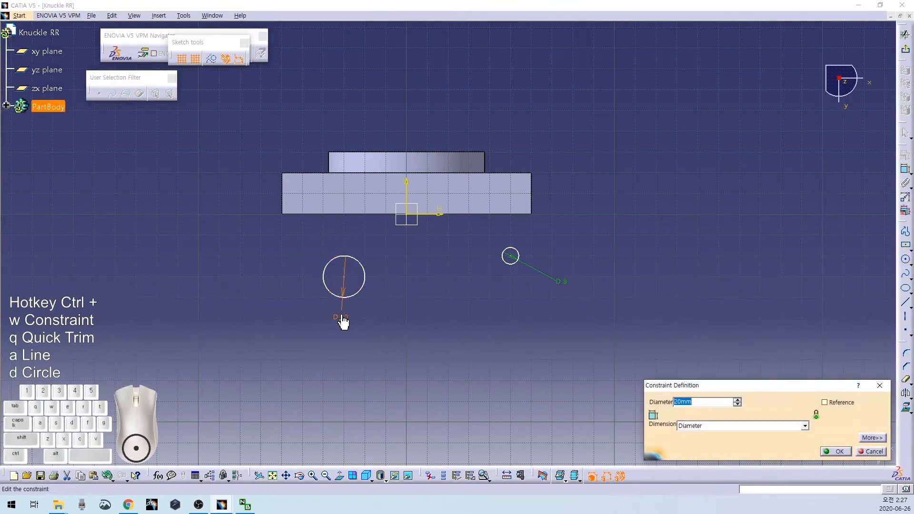
key(Return)
middle_drag(429, 305, 428, 286)
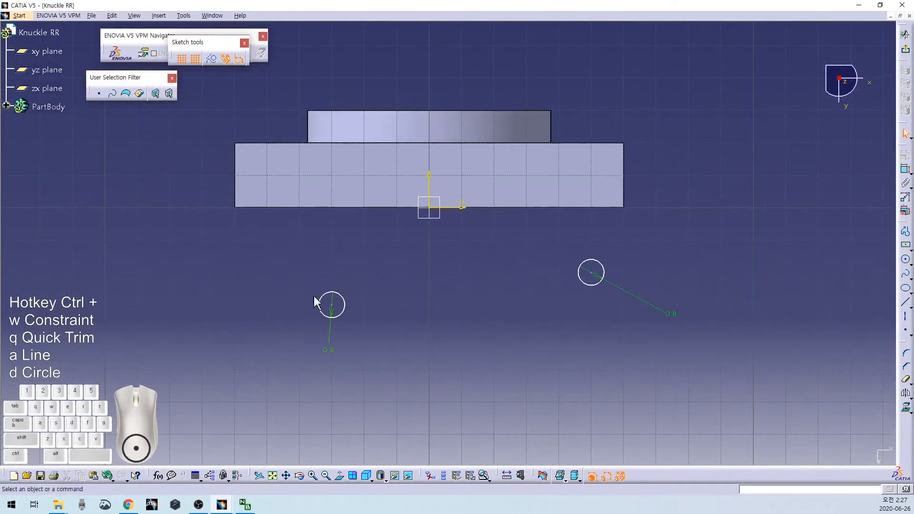
Step: Move the left circle onto the base face and dimension its centre 8 mm from the part's flat front face
drag(338, 312, 343, 193)
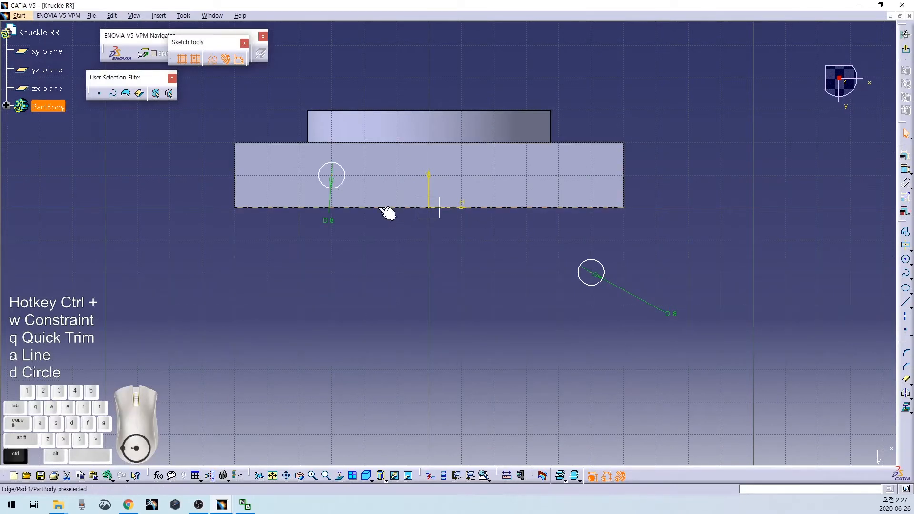
middle_drag(372, 256, 433, 261)
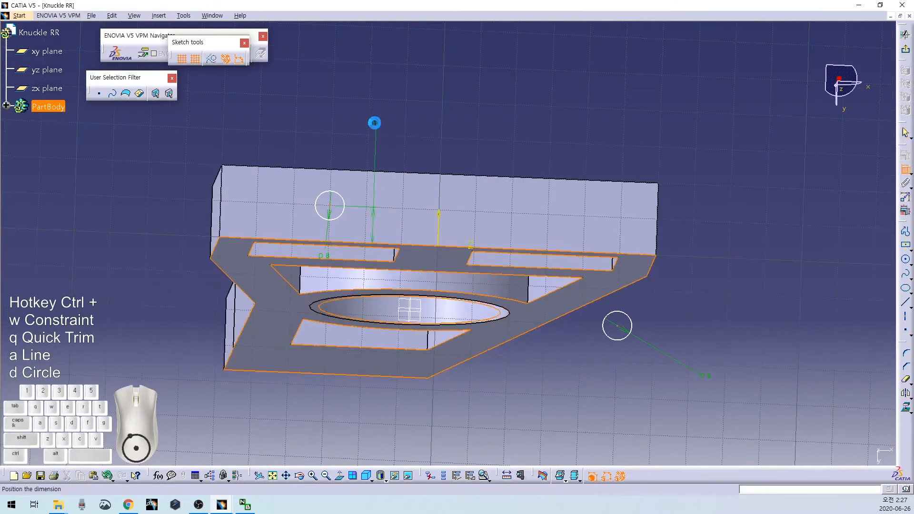
double_click(375, 122)
key(Return)
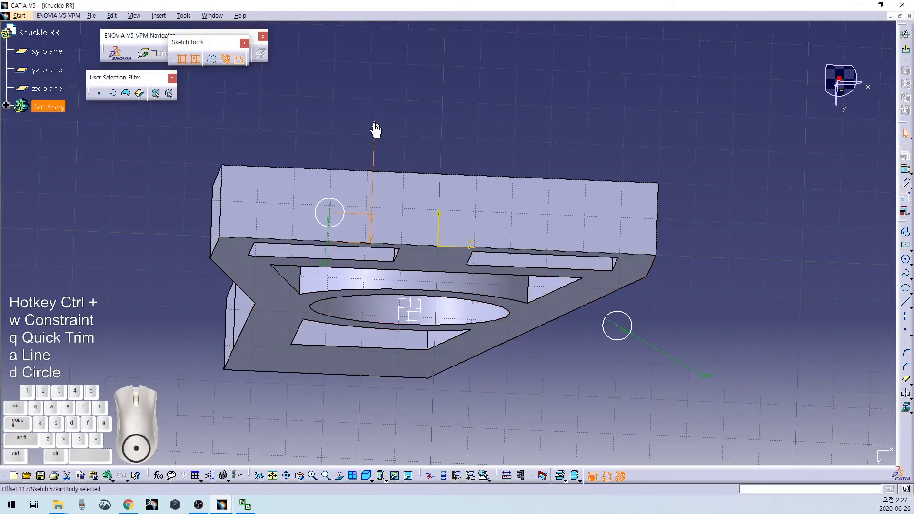
Step: Move the right circle up toward the base face and dimension its centre 8 mm from the flat front face
mouse_move(638, 321)
mouse_down()
mouse_move(583, 151)
mouse_move(581, 159)
mouse_up()
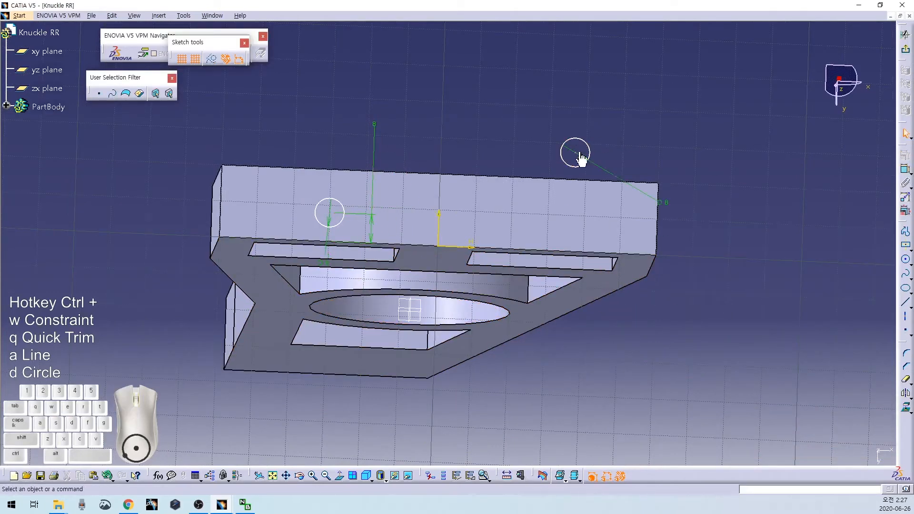
key(ctrl+w)
double_click(678, 293)
text(8)
key(Return)
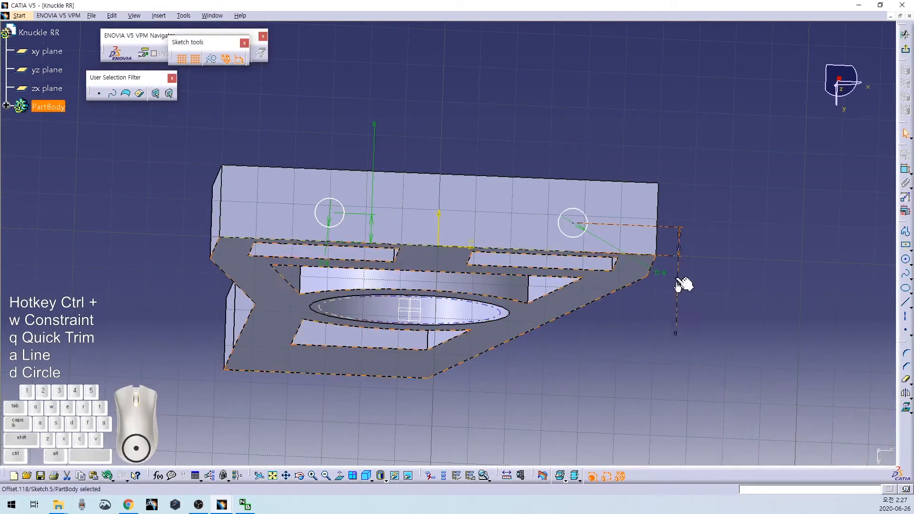
Step: Dimension the left circle's centre 30 mm from the sketch's vertical axis
middle_drag(445, 134, 357, 245)
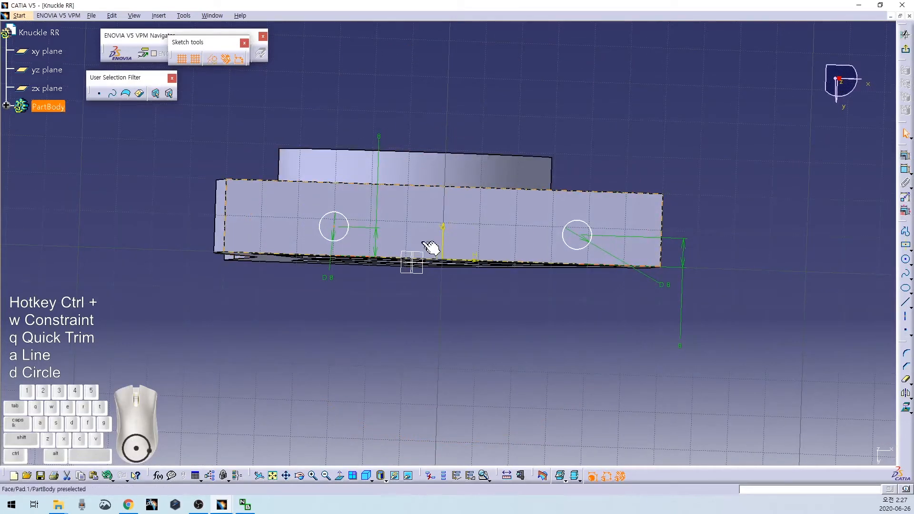
key(ctrl+w)
double_click(412, 102)
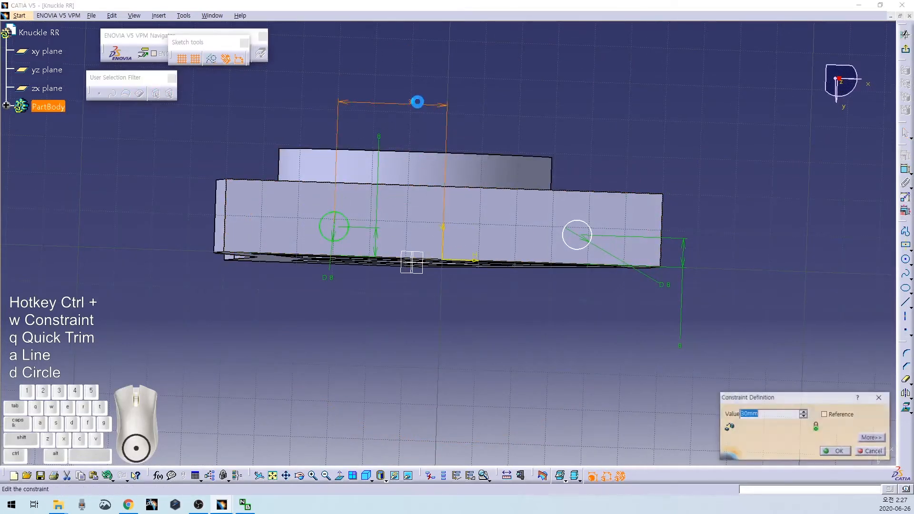
click(851, 452)
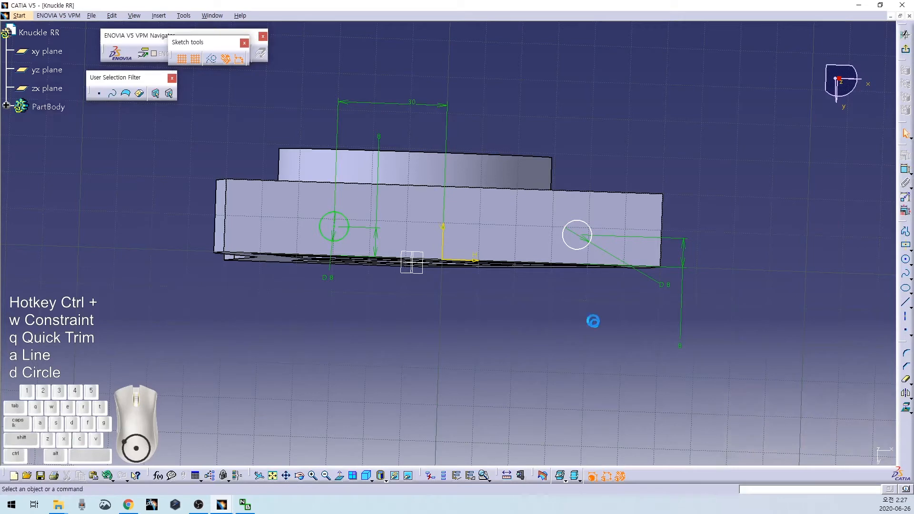
Step: Dimension the right circle's centre 30 mm from the sketch's vertical axis
click(577, 236)
ctrl+click(442, 239)
key(ctrl+w)
double_click(476, 127)
text(30)
key(Return)
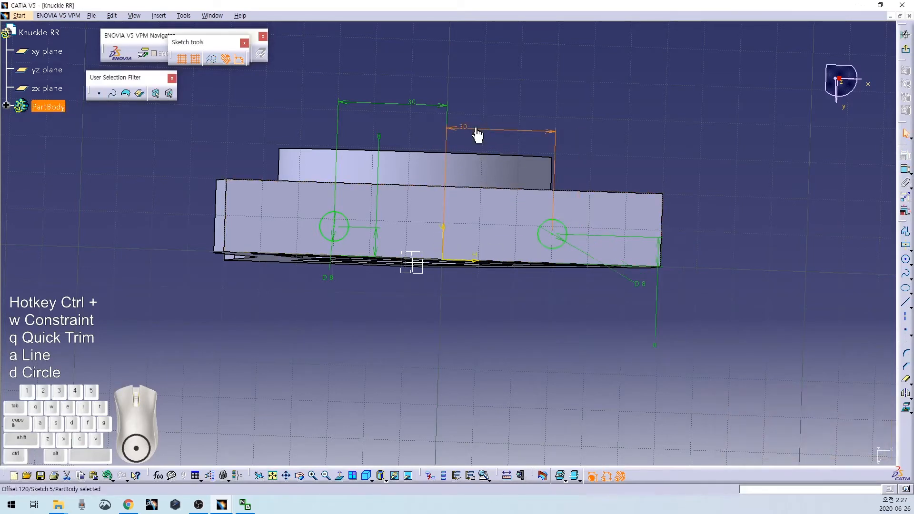
click(487, 125)
Step: Exit the sketch containing the two base circles
middle_drag(487, 126, 551, 131)
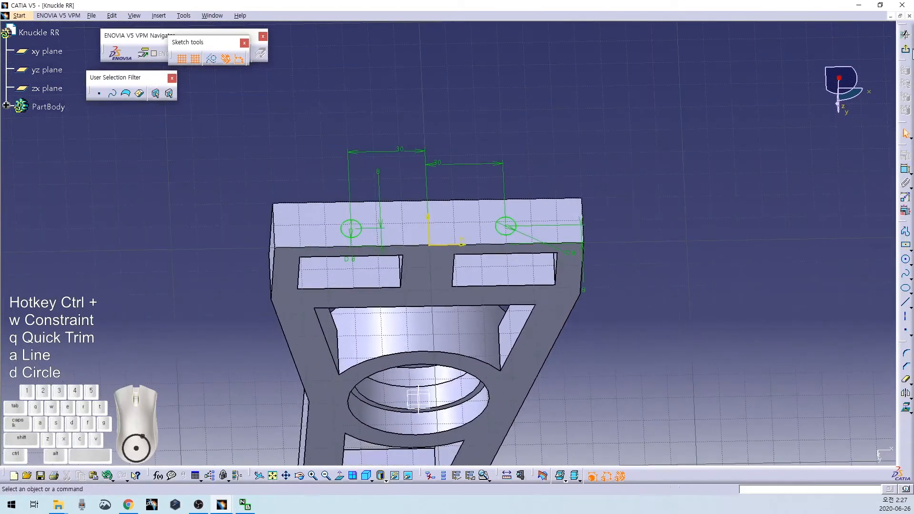
click(905, 51)
click(905, 176)
mouse_move(671, 190)
middle_down()
mouse_move(500, 183)
mouse_move(341, 286)
mouse_move(486, 310)
mouse_move(489, 350)
mouse_move(398, 300)
middle_up()
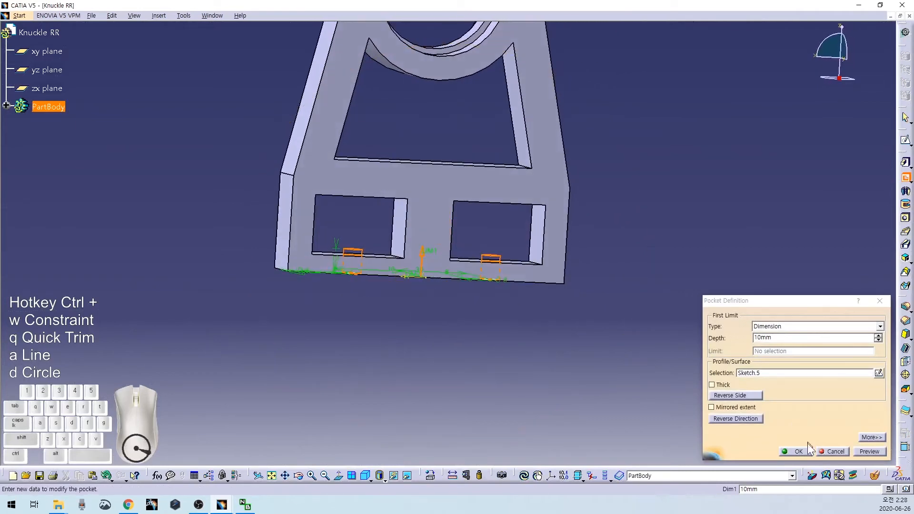
click(830, 454)
Step: Measure the distance between the part's base face and the lower face of the large opening
middle_drag(434, 353, 389, 300)
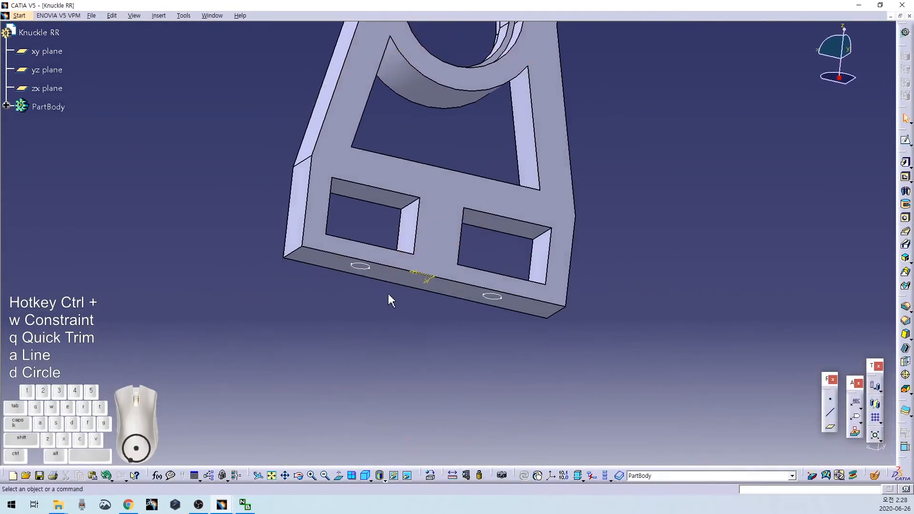
middle_drag(438, 155, 409, 238)
ctrl+click(434, 147)
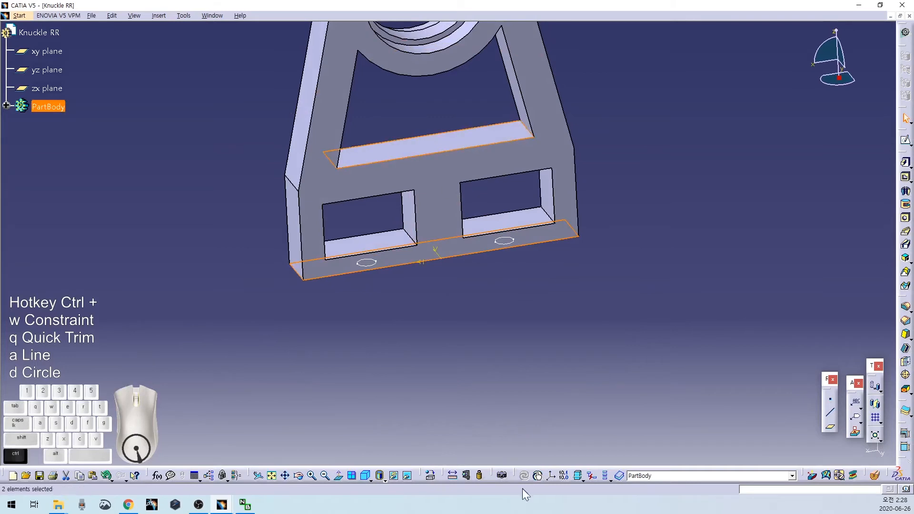
click(452, 475)
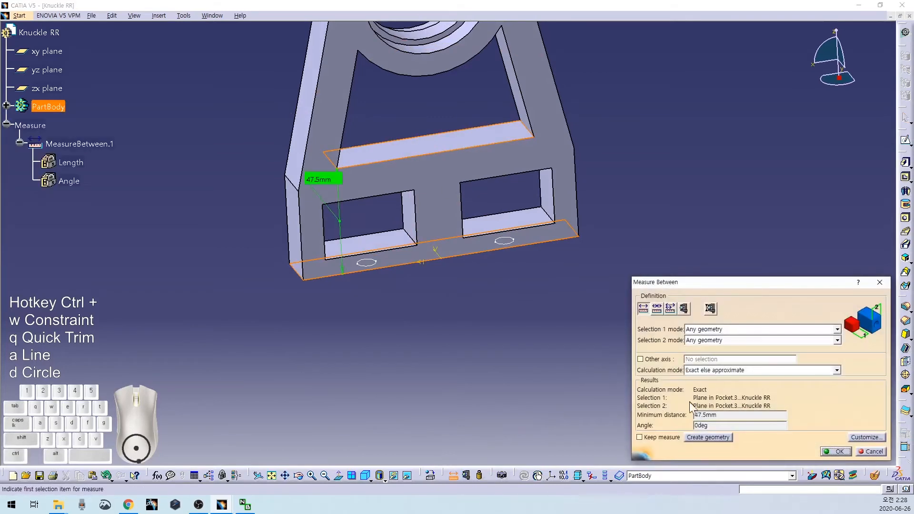
click(874, 452)
Step: Pocket the two base circles 47.5 mm deep
middle_drag(444, 347, 383, 276)
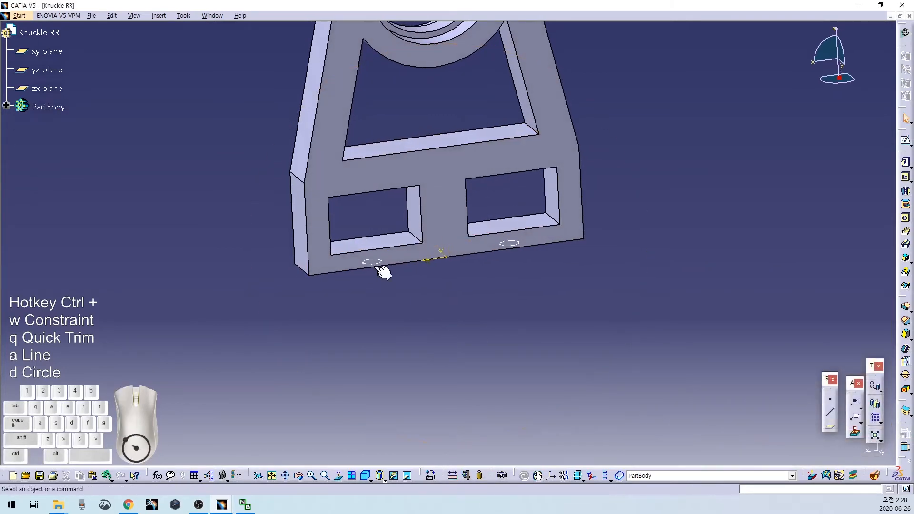
click(372, 261)
click(905, 180)
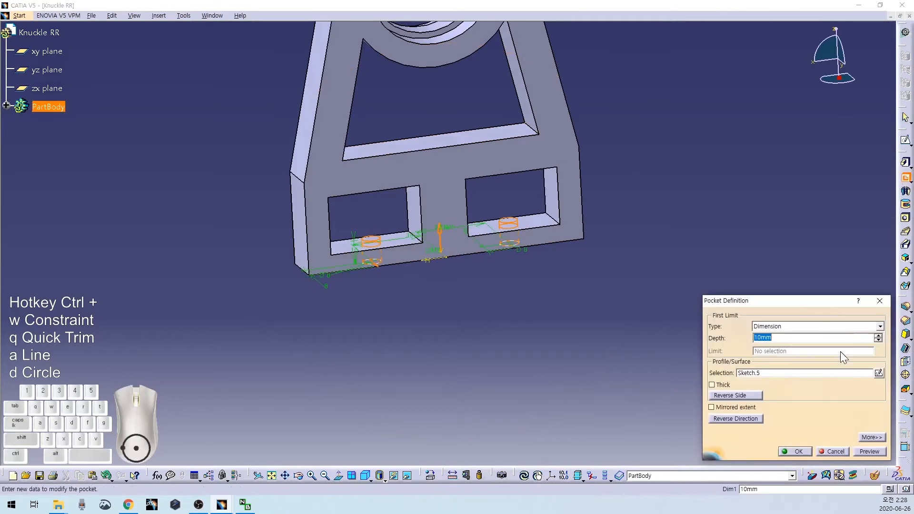
text(47.5)
key(Return)
click(567, 340)
Step: Start a 4 mm edge fillet and select the left lower window's four corner edges and the right lower window's two outer corner edges
middle_drag(568, 340, 427, 307)
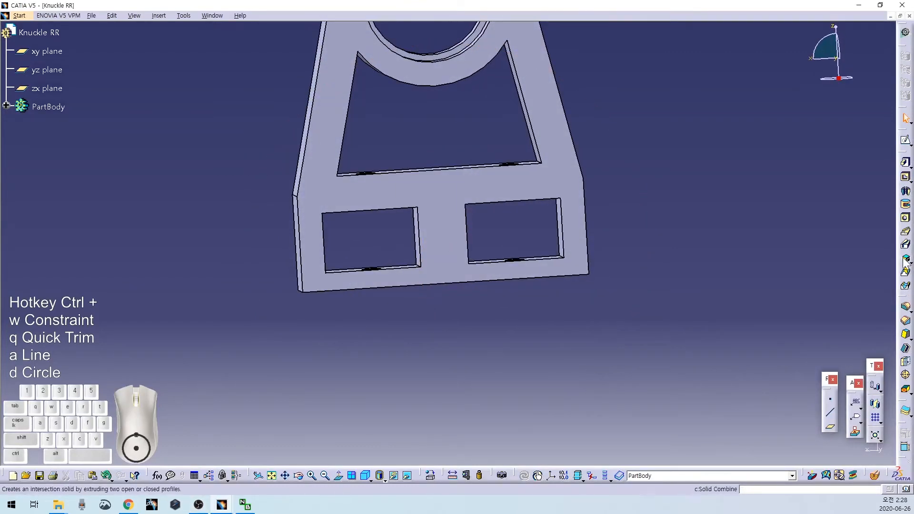
click(906, 309)
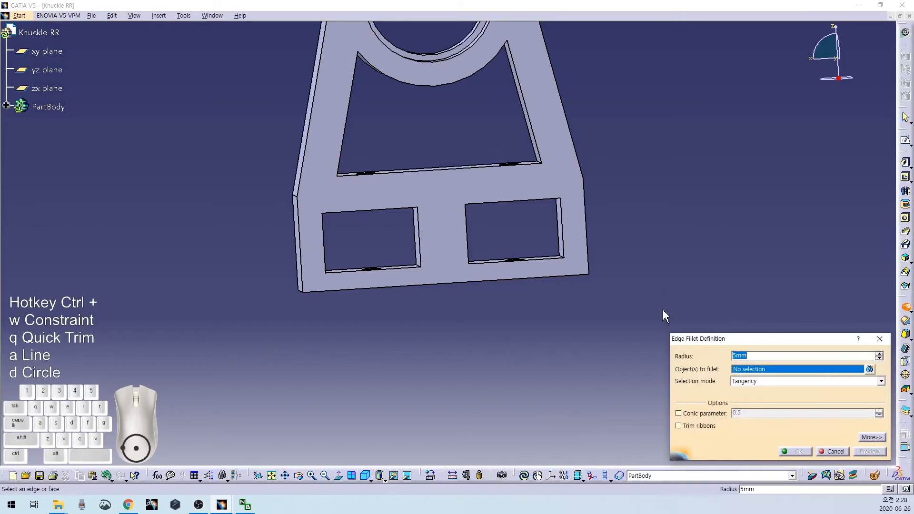
middle_drag(424, 309, 343, 272)
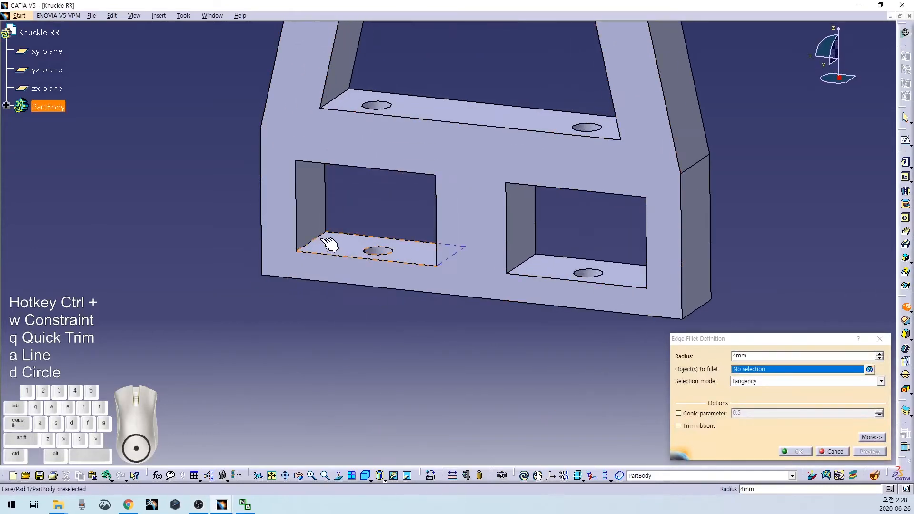
click(322, 235)
middle_drag(330, 232, 284, 268)
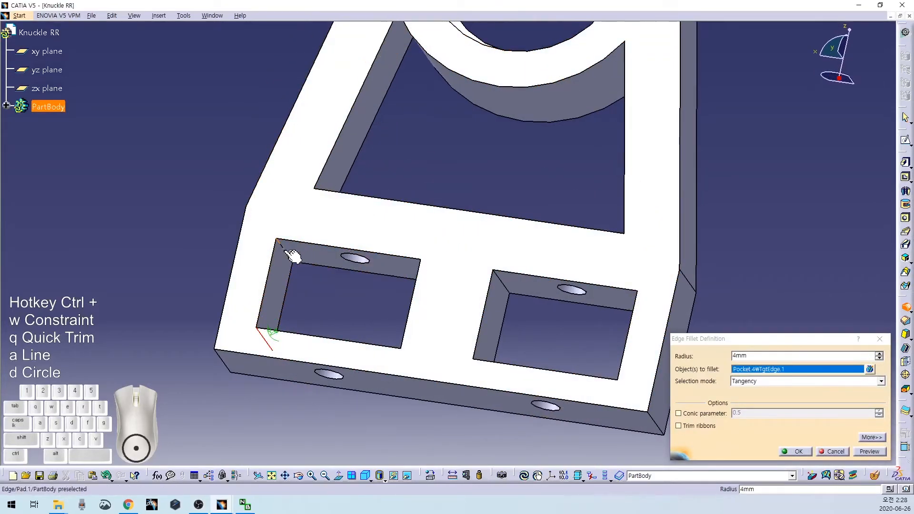
click(290, 255)
middle_drag(357, 300, 489, 271)
click(399, 278)
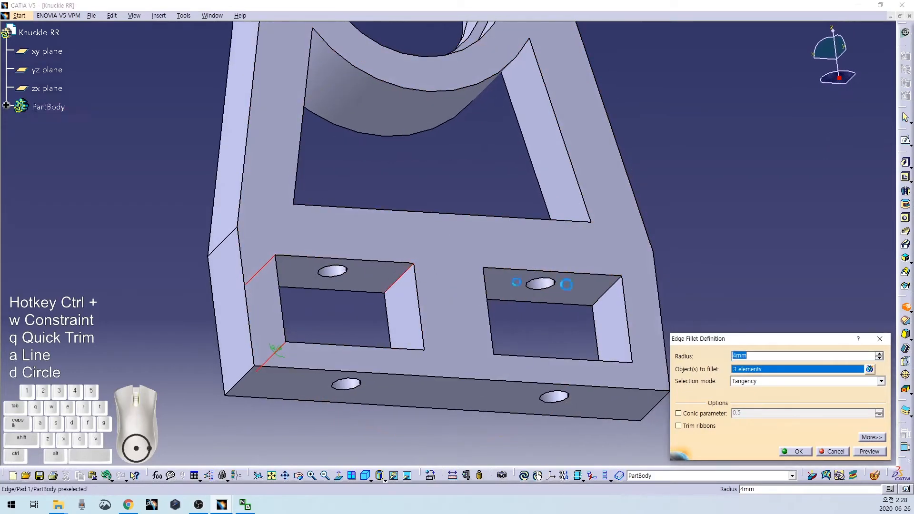
click(617, 289)
middle_drag(618, 289, 542, 333)
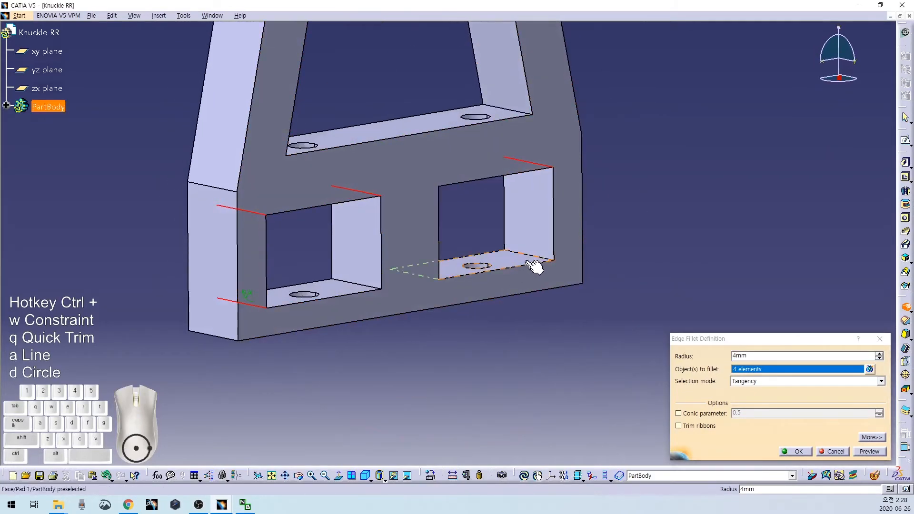
click(359, 283)
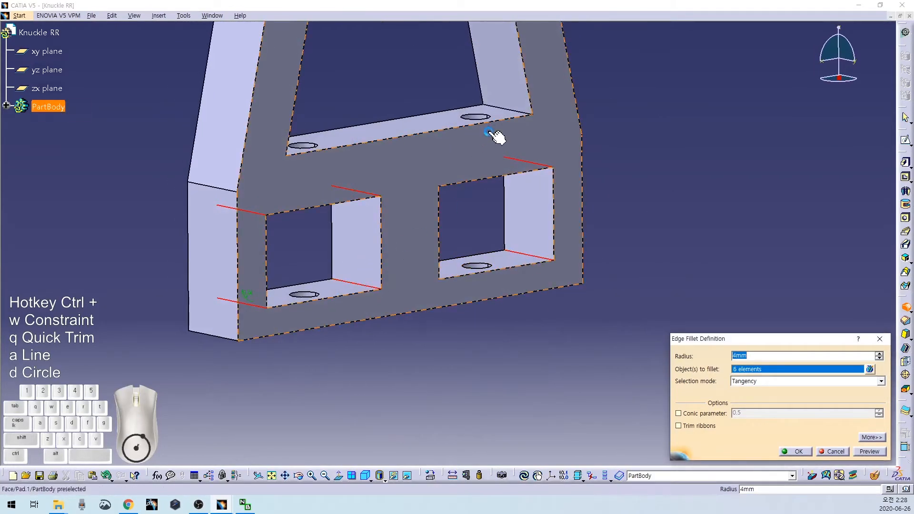
Step: Add the large opening's two lower corner edges and the right lower window's two inner corner edges to the fillet
middle_drag(435, 179, 275, 286)
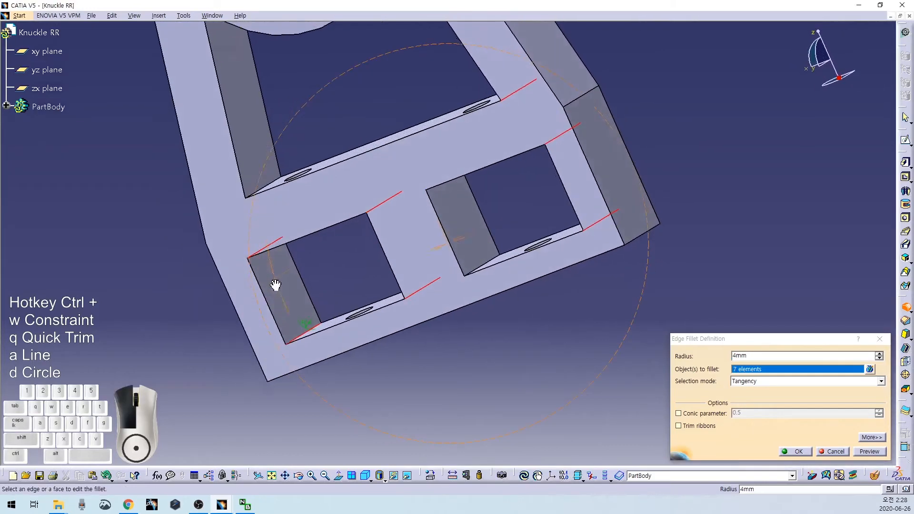
click(496, 270)
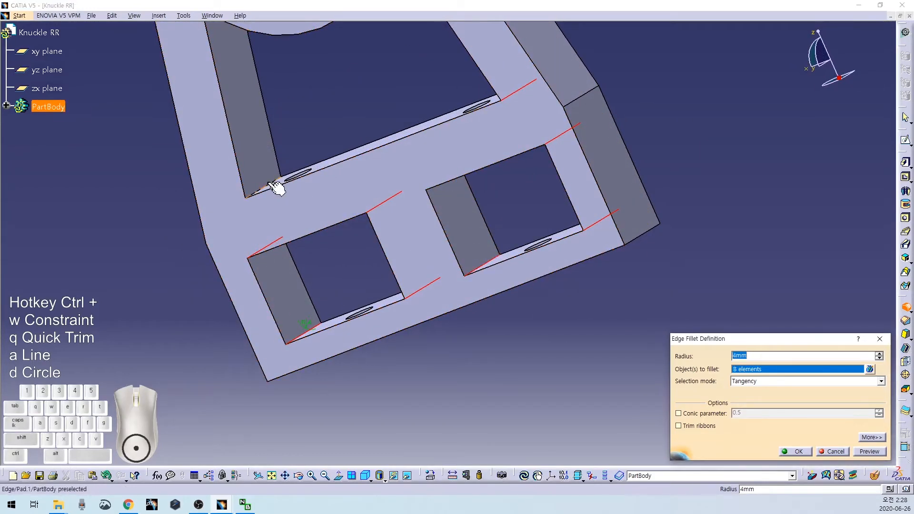
mouse_move(429, 226)
middle_down()
mouse_move(418, 200)
mouse_move(419, 240)
middle_up()
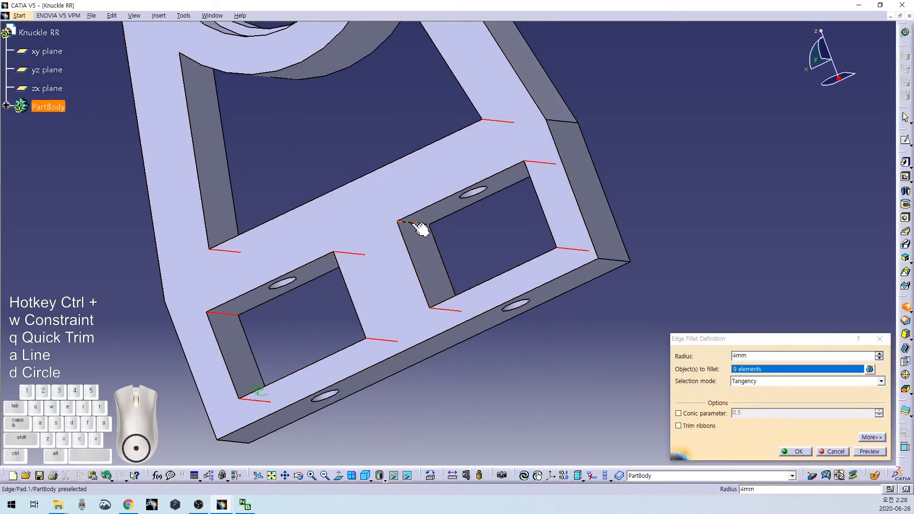
click(421, 229)
Step: Add the remaining corner edges of the large opening and the upper window, and create the 4 mm fillet
middle_drag(278, 133, 339, 233)
click(480, 246)
click(352, 215)
click(474, 114)
click(527, 191)
click(521, 200)
click(350, 237)
middle_drag(414, 324, 561, 220)
click(797, 452)
Step: Examine the filleted windows and the boss from the side and the front of the part
click(588, 298)
middle_drag(485, 389, 457, 253)
middle_drag(405, 320, 465, 384)
middle_drag(557, 336, 513, 373)
middle_drag(276, 265, 483, 297)
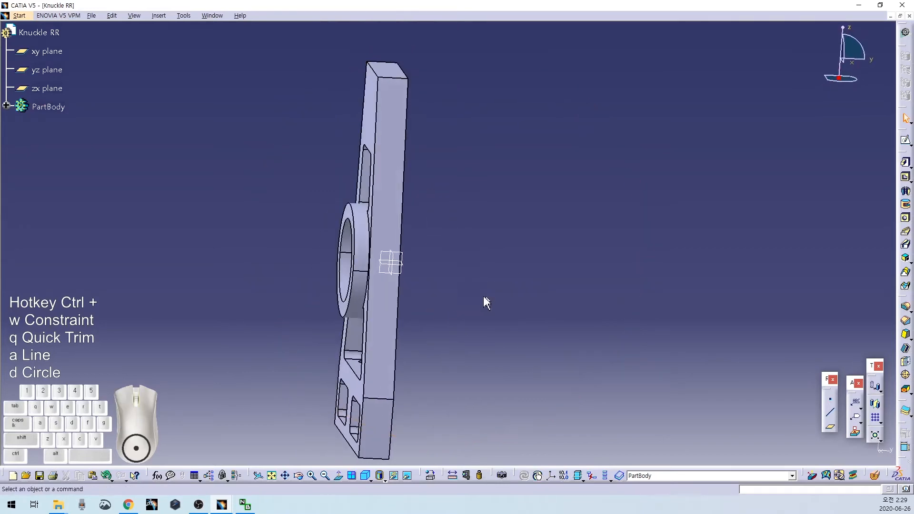
middle_click(274, 320)
middle_drag(330, 259, 213, 365)
middle_drag(615, 303, 447, 292)
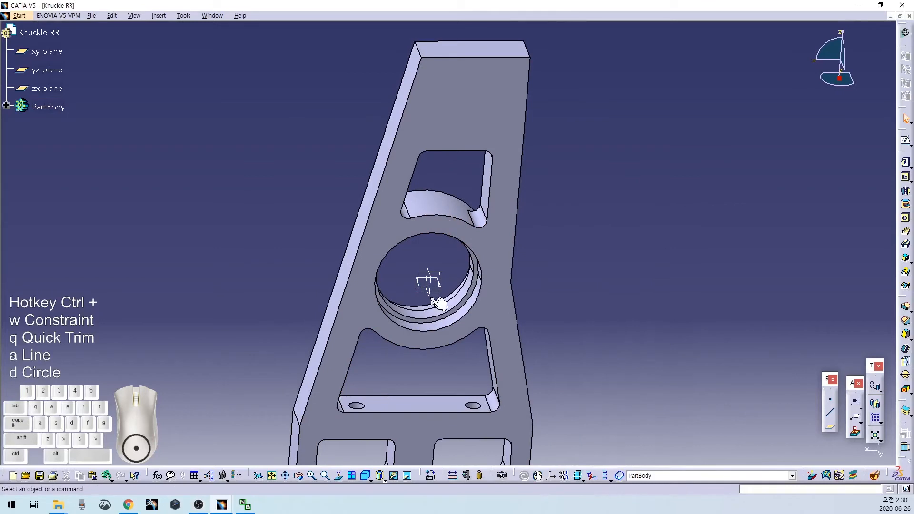
Step: Create a plane offset 15 mm from the yz plane in the reversed direction
click(432, 288)
click(831, 430)
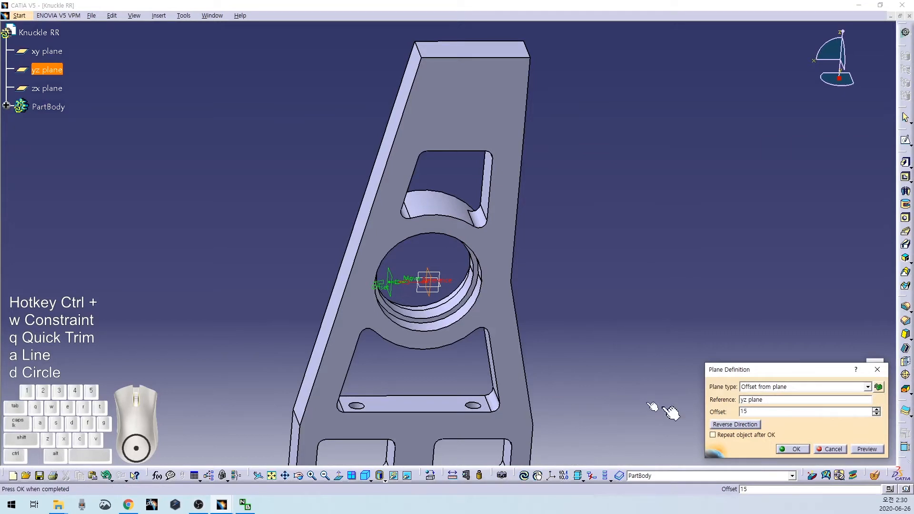
click(734, 423)
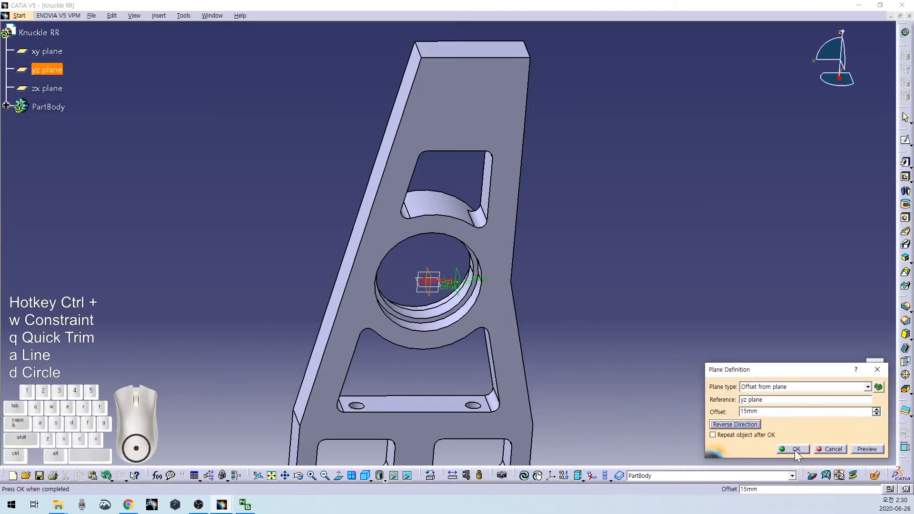
click(794, 450)
Step: On the offset plane, sketch a slanted line about 45 mm long, a vertical line and an opposing slanted line beside the part's upper end
middle_drag(561, 261, 497, 317)
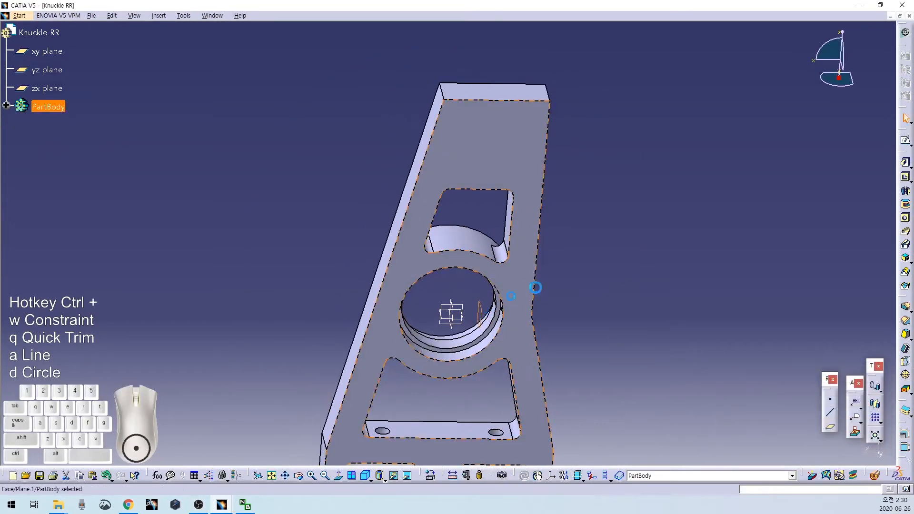
click(905, 140)
mouse_move(660, 130)
middle_down()
mouse_move(626, 149)
mouse_move(563, 290)
mouse_move(543, 244)
mouse_move(524, 127)
mouse_move(490, 210)
mouse_move(496, 199)
middle_up()
key(ctrl+a)
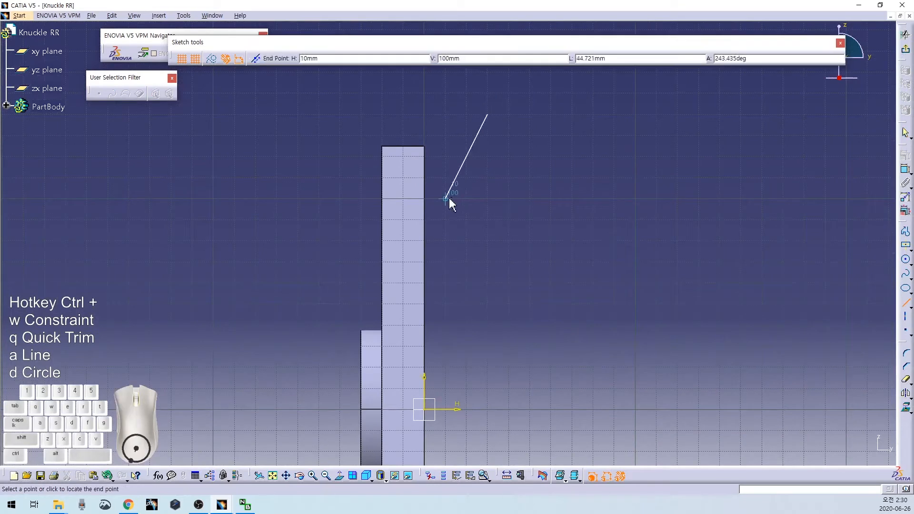
click(530, 114)
click(530, 303)
key(ctrl+a)
click(466, 220)
click(593, 283)
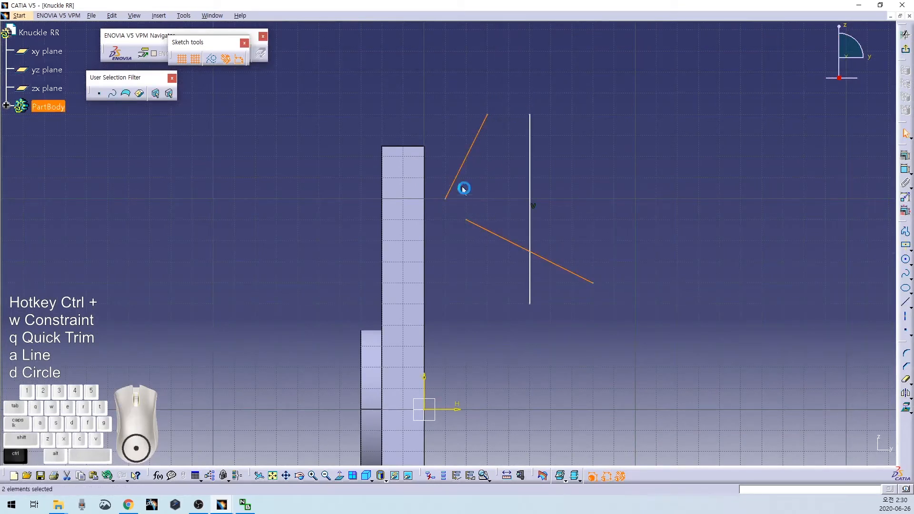
Step: Make the two slanted lines perpendicular and trim them into a corner near the part's vertical edge
key(ctrl+w)
right_click(480, 209)
click(517, 241)
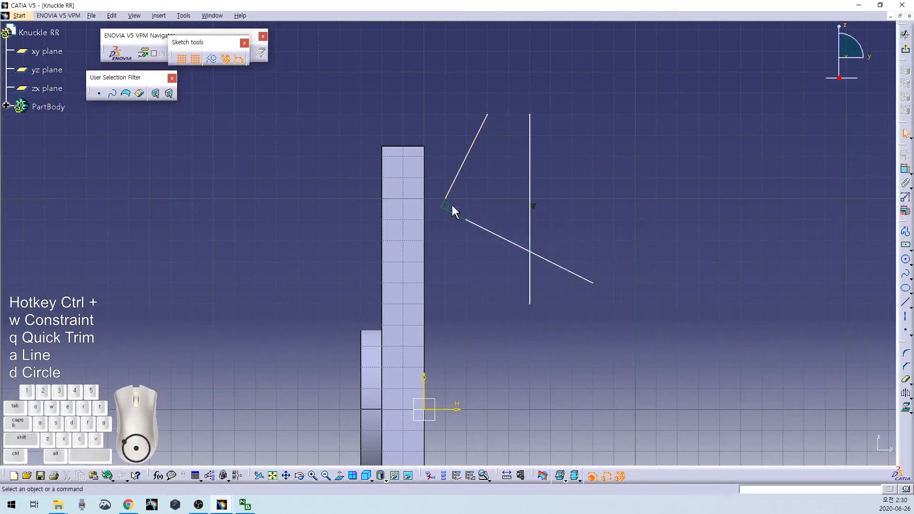
drag(453, 204, 399, 181)
key(ctrl+q)
click(425, 198)
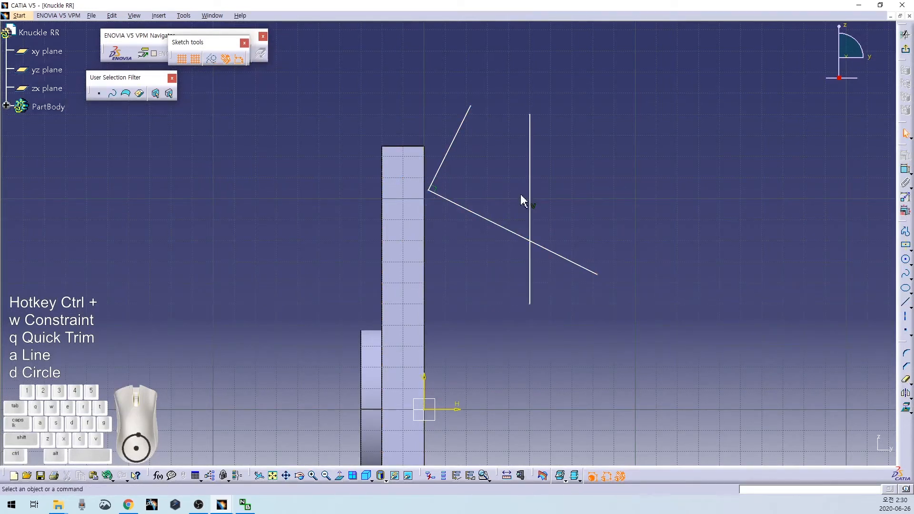
Step: Move the vertical line closer to the corner and trim all overhanging ends to form a closed triangle
drag(531, 186, 455, 162)
key(ctrl+q)
click(468, 102)
key(ctrl+q)
click(470, 112)
key(ctrl+q)
click(475, 214)
key(ctrl+q)
click(468, 232)
middle_drag(469, 218, 488, 227)
click(488, 260)
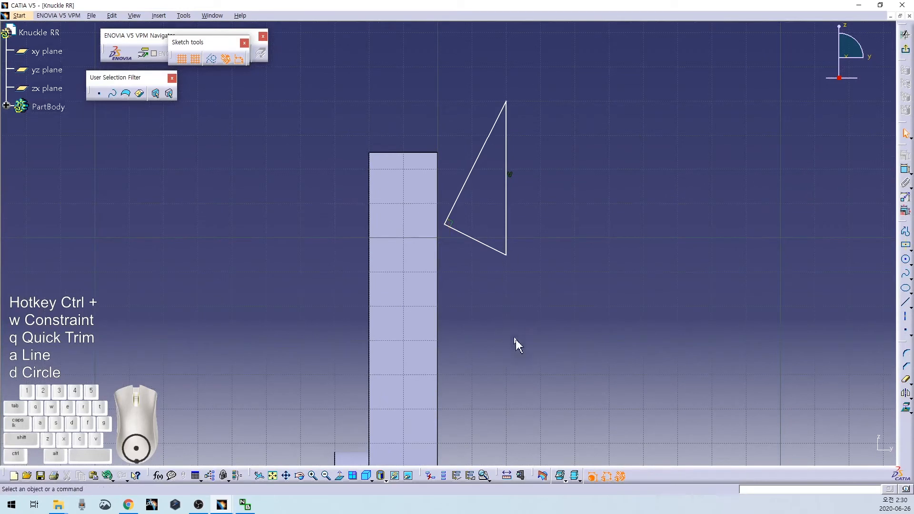
Step: Try to dimension the angle between the triangle's lower slanted line and the horizontal axis
click(494, 248)
click(470, 180)
middle_drag(482, 314, 475, 286)
ctrl+click(466, 327)
key(ctrl+w)
click(471, 270)
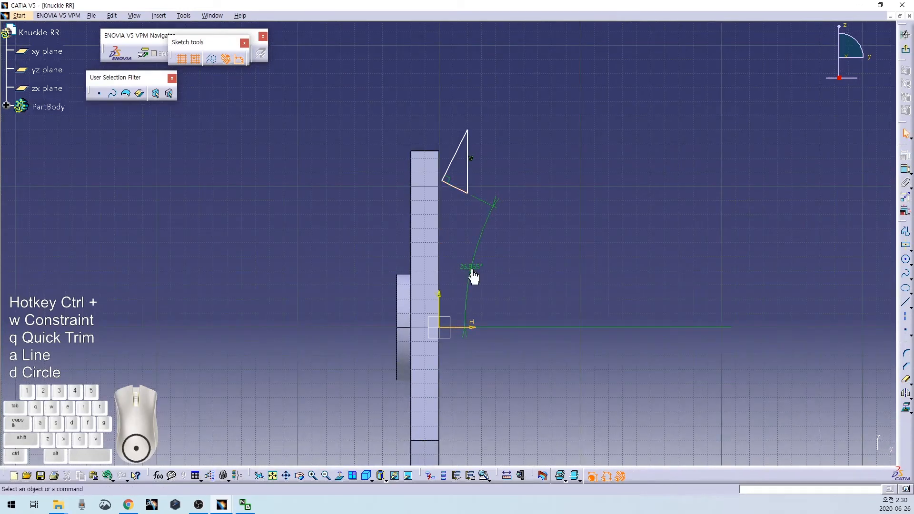
key(ctrl+z)
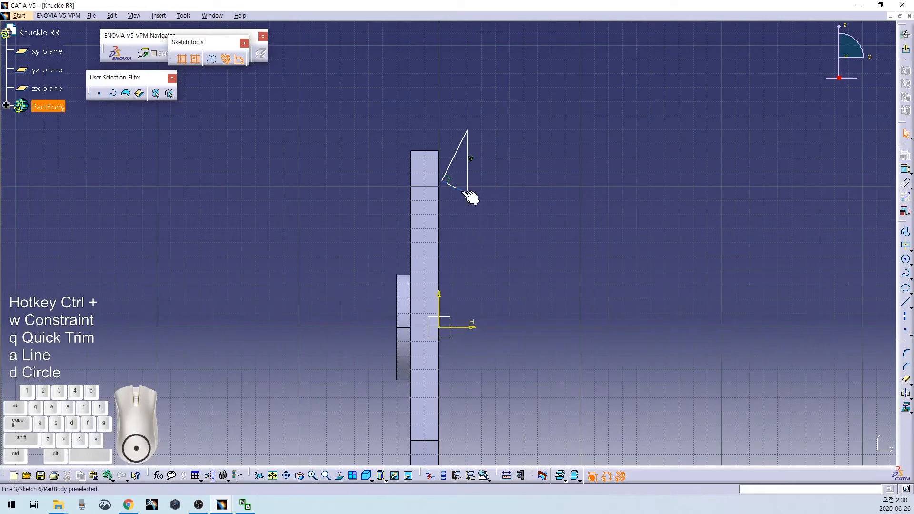
Step: Dimension the angle between the triangle's lower slanted line and the part's vertical edge as 75 degrees
ctrl+click(439, 207)
key(ctrl+w)
click(452, 213)
double_click(451, 212)
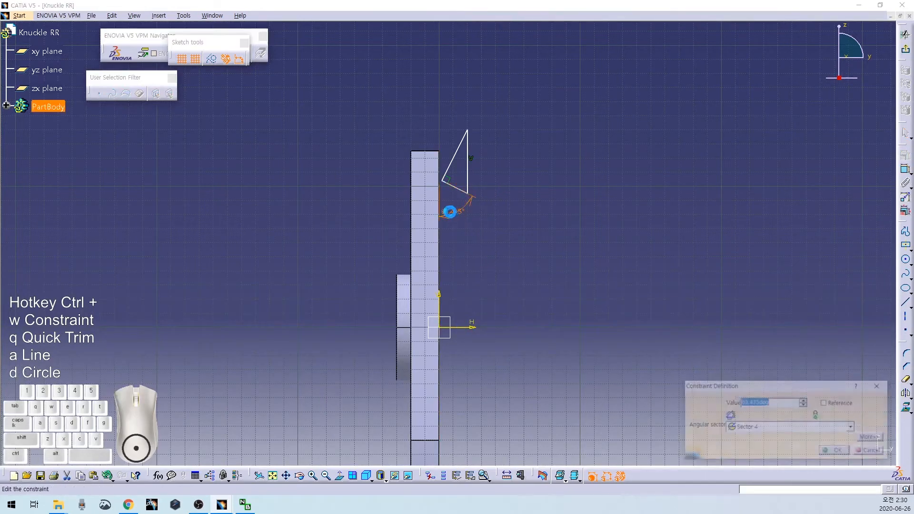
key(Return)
click(541, 236)
Step: Move the triangle so its right-angled corner lies inside the part's vertical edge
middle_drag(540, 235, 563, 194)
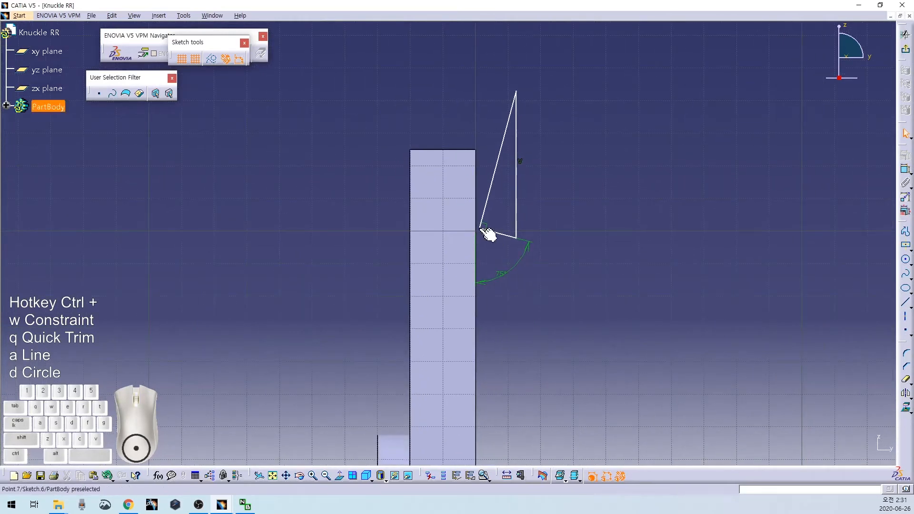
click(480, 229)
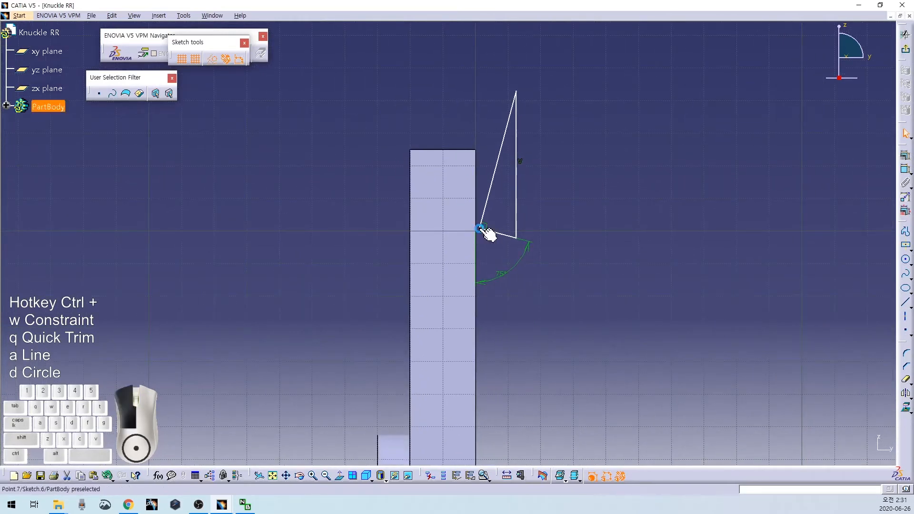
drag(494, 233, 476, 232)
click(507, 255)
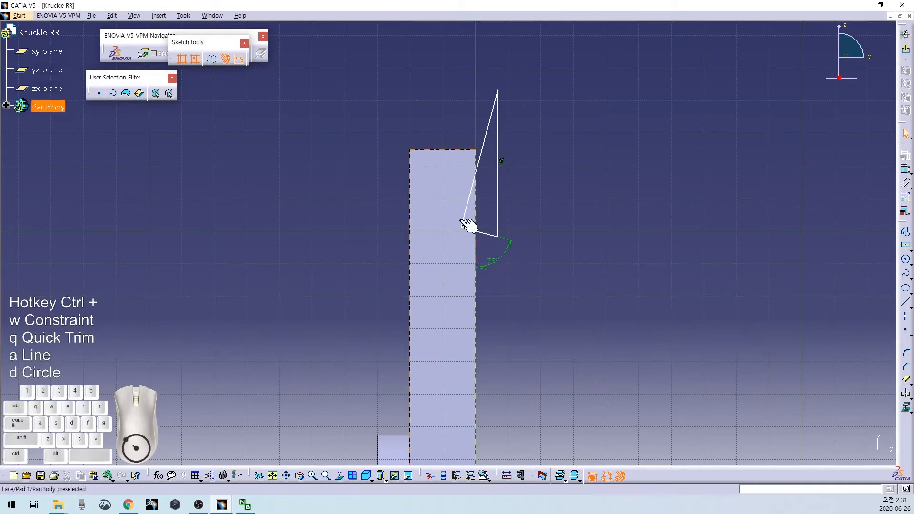
Step: Dimension the horizontal distance from the triangle's right-angled corner to the part's vertical edge as 8.984 mm
ctrl+click(482, 302)
key(ctrl+w)
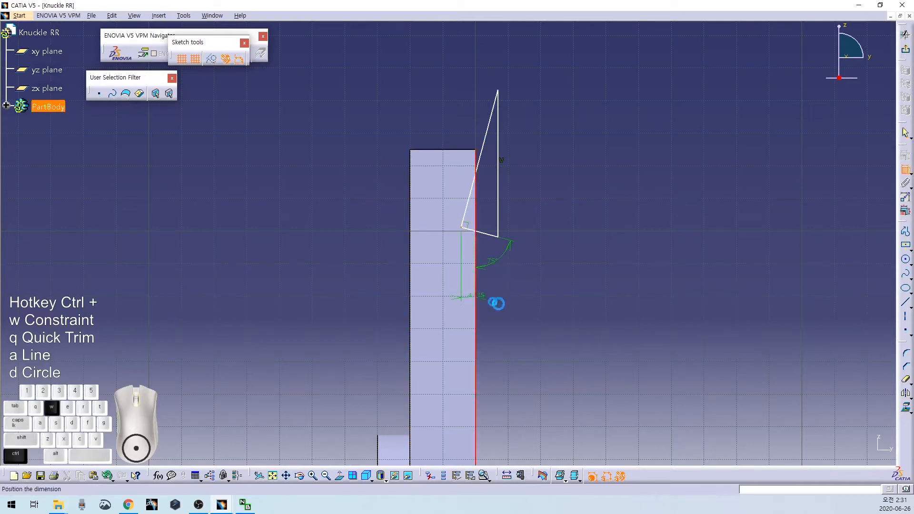
double_click(513, 310)
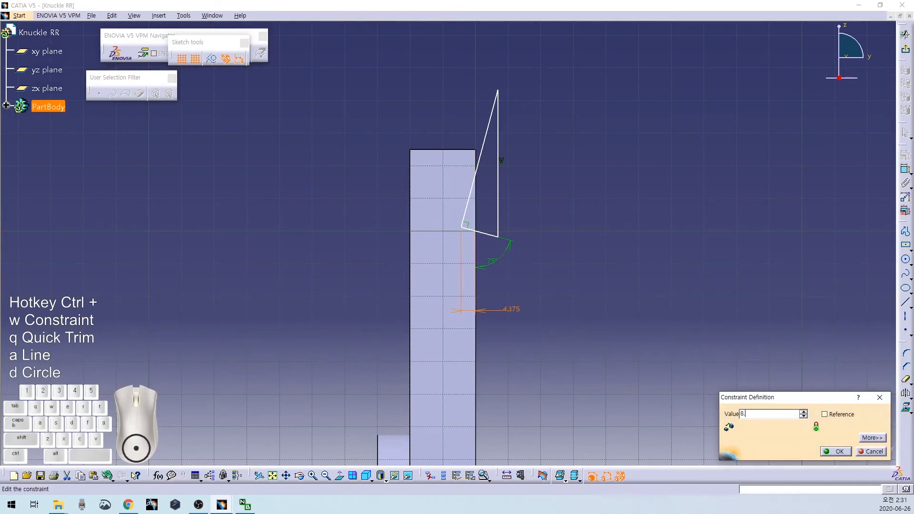
text(8.984)
key(Return)
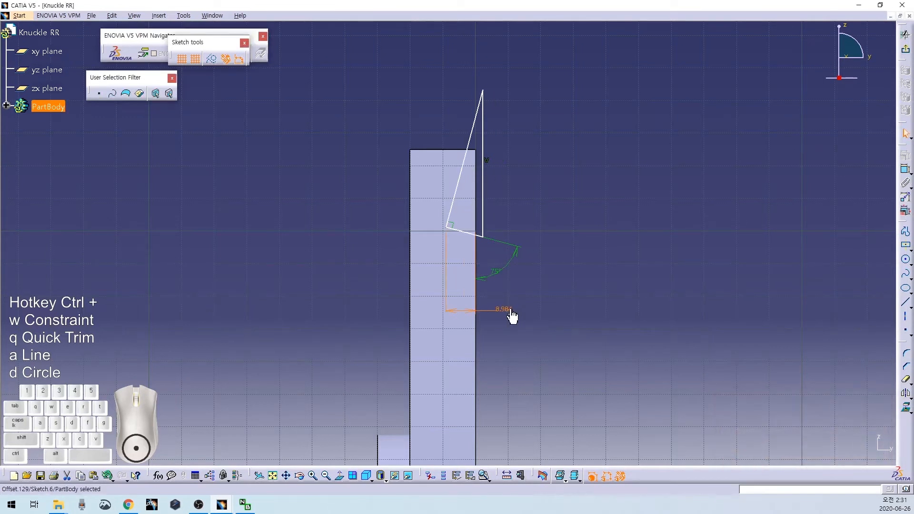
click(579, 257)
Step: Dimension the height of the triangle's right-angled corner above the sketch's horizontal axis as 89.74 mm
mouse_move(579, 257)
middle_down()
mouse_move(559, 247)
mouse_move(548, 196)
middle_up()
middle_drag(516, 316, 507, 240)
ctrl+click(478, 363)
key(ctrl+w)
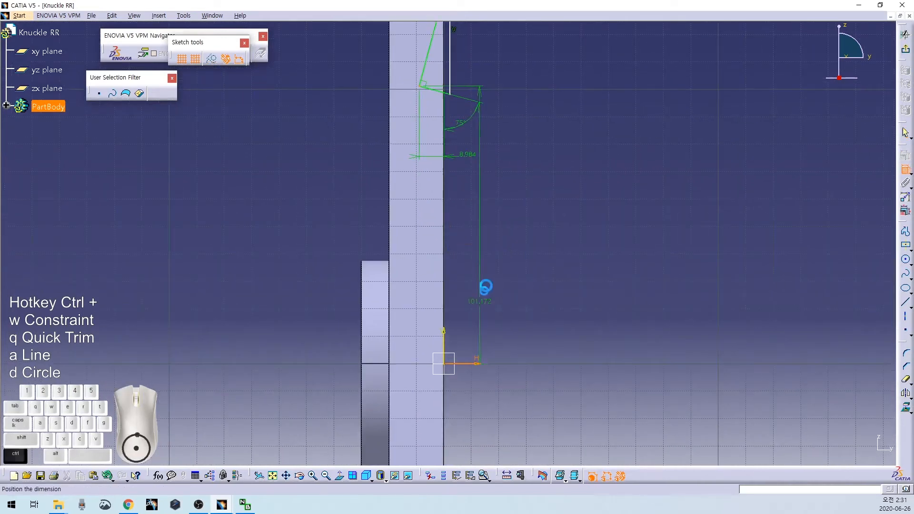
click(495, 261)
double_click(498, 259)
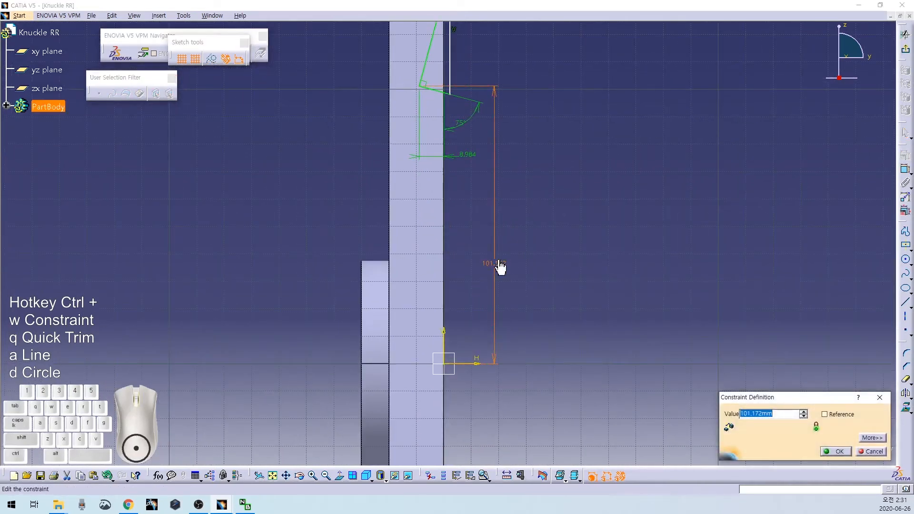
text(89.74)
key(Return)
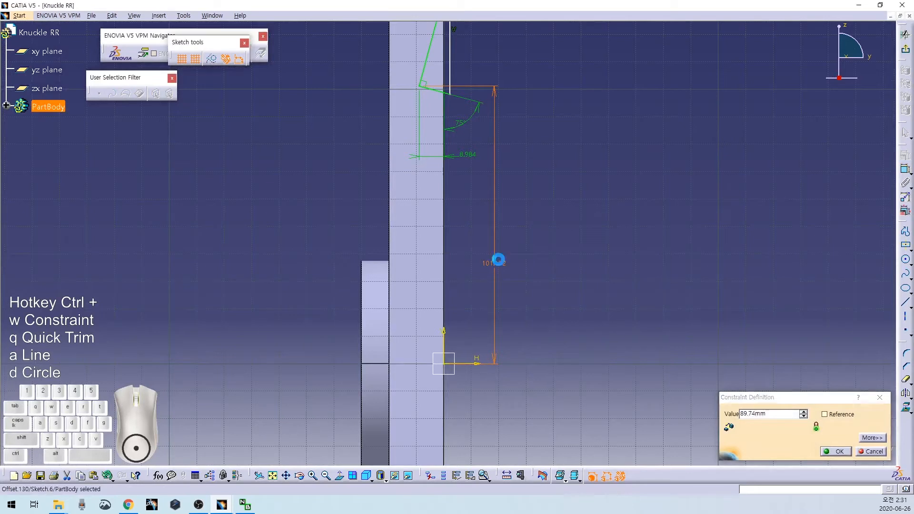
click(578, 118)
Step: Make the triangle's vertical line coincident with the part's vertical edge
middle_drag(571, 99, 568, 198)
ctrl+click(448, 170)
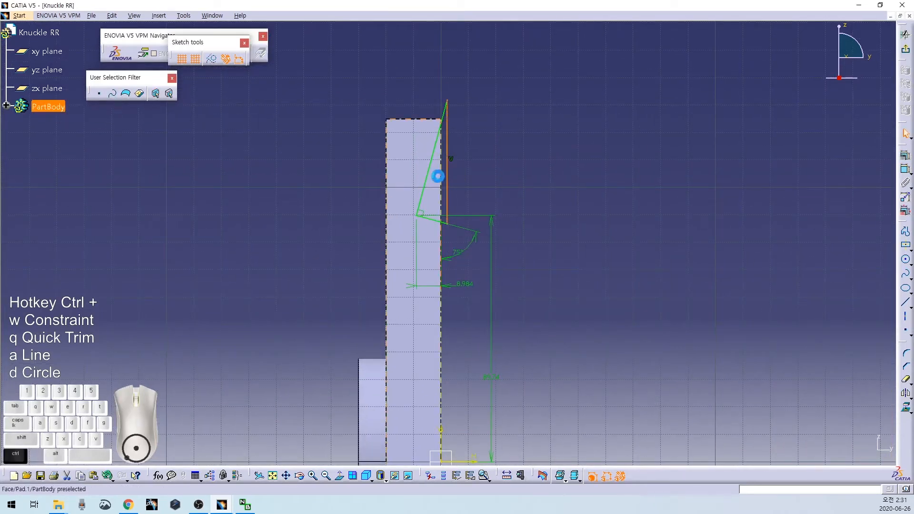
right_click(476, 182)
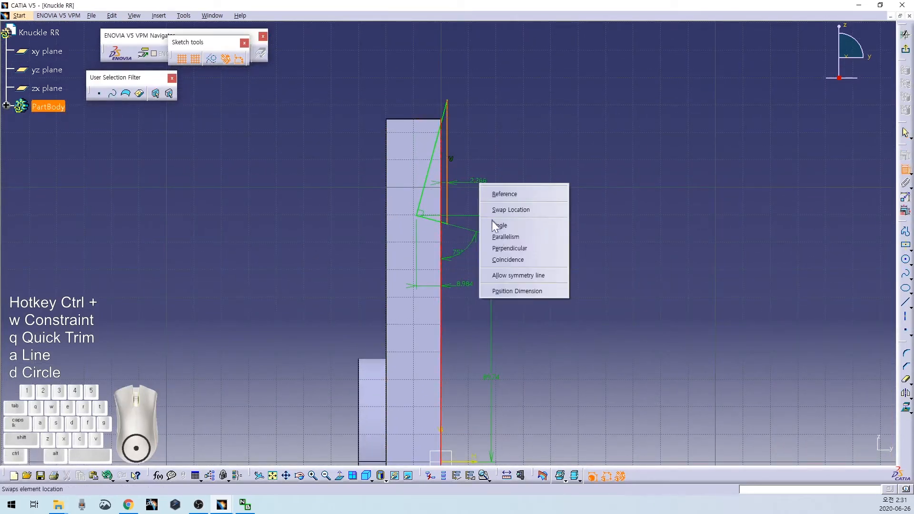
click(502, 259)
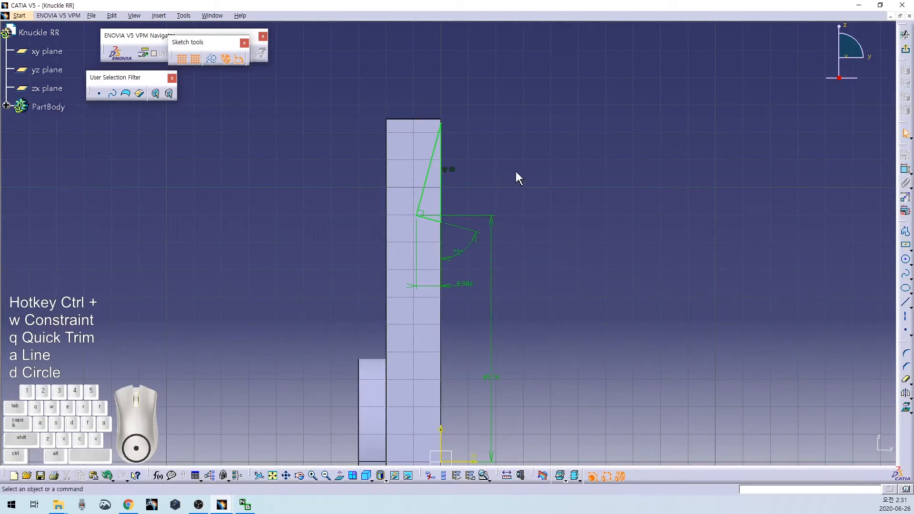
Step: Finish the sketch and pocket the triangle to a depth of 24 mm (48/2) with mirrored extent
click(905, 51)
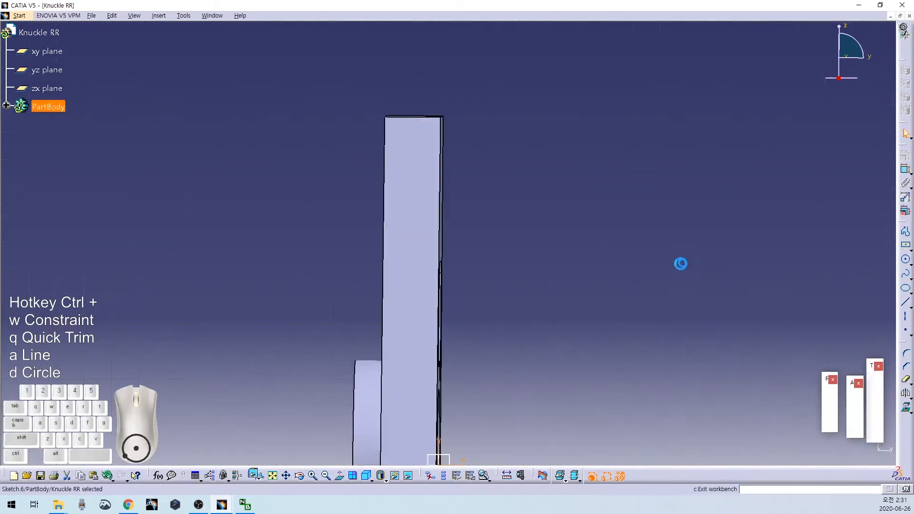
mouse_move(624, 288)
middle_down()
mouse_move(600, 204)
mouse_move(579, 243)
mouse_move(538, 244)
mouse_move(561, 229)
mouse_move(565, 200)
mouse_move(601, 245)
middle_up()
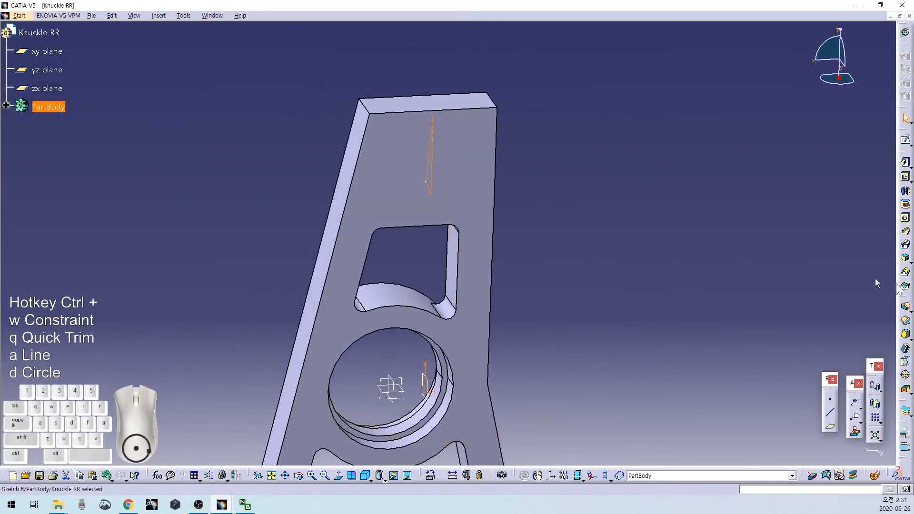
click(905, 178)
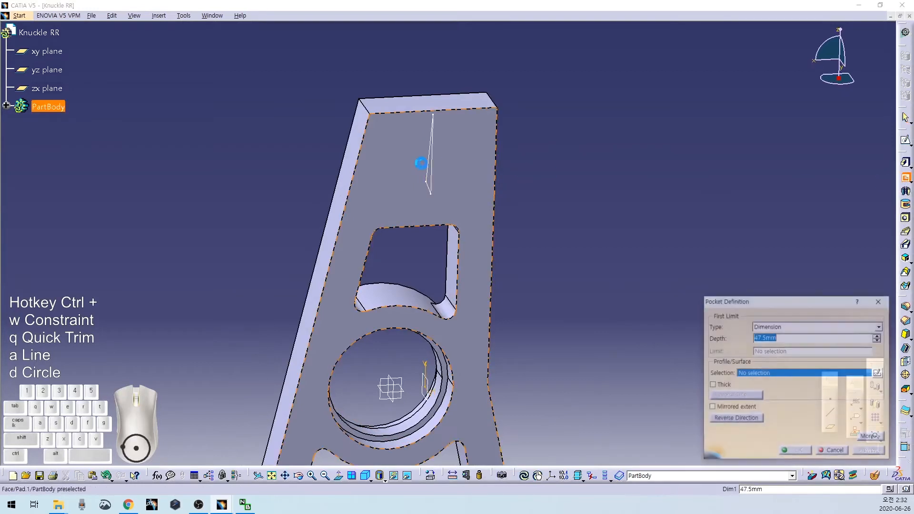
click(428, 176)
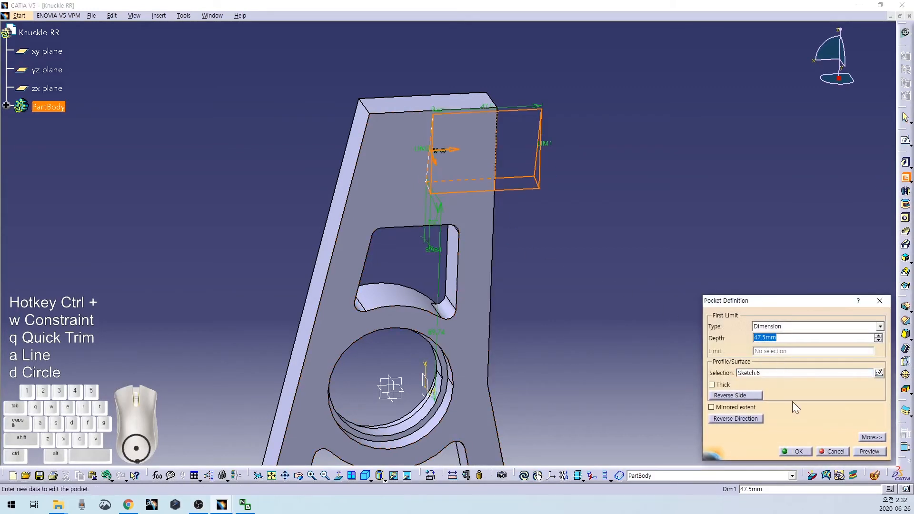
text(48/2)
click(735, 407)
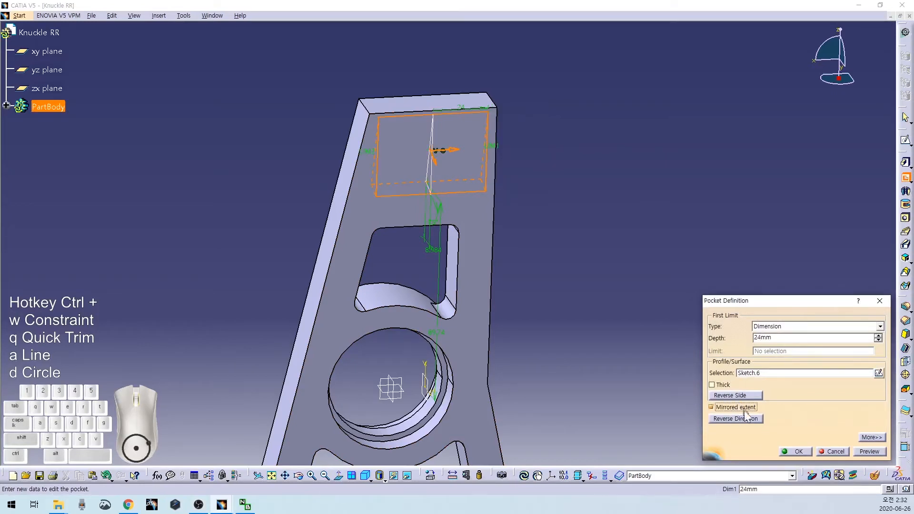
click(797, 451)
middle_drag(597, 300, 533, 265)
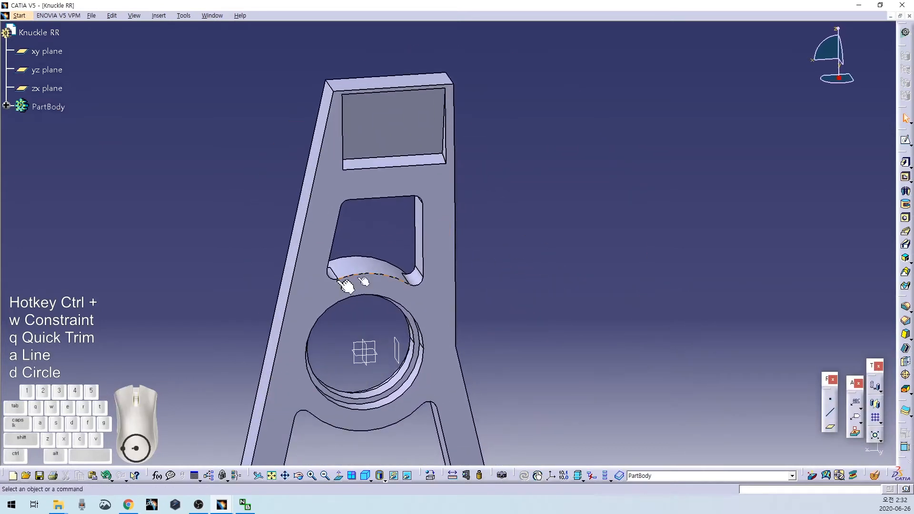
Step: Start a sketch on the slanted face of the new notch
click(393, 121)
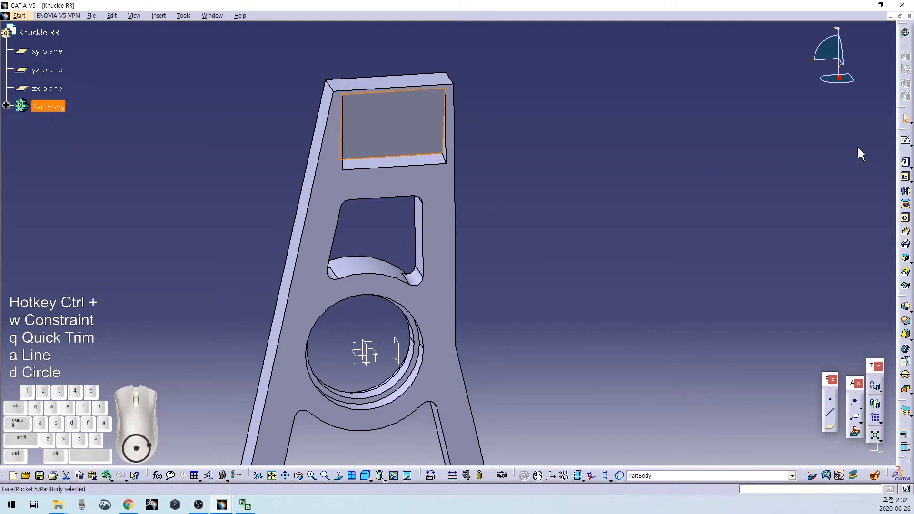
click(906, 143)
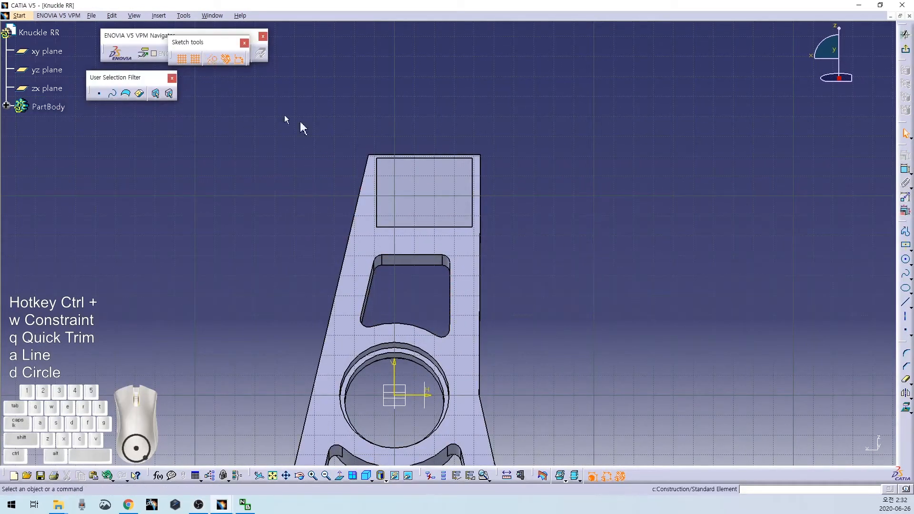
Step: Try a vertical construction line running through the notch face, and delete it
key(ctrl+a)
click(414, 96)
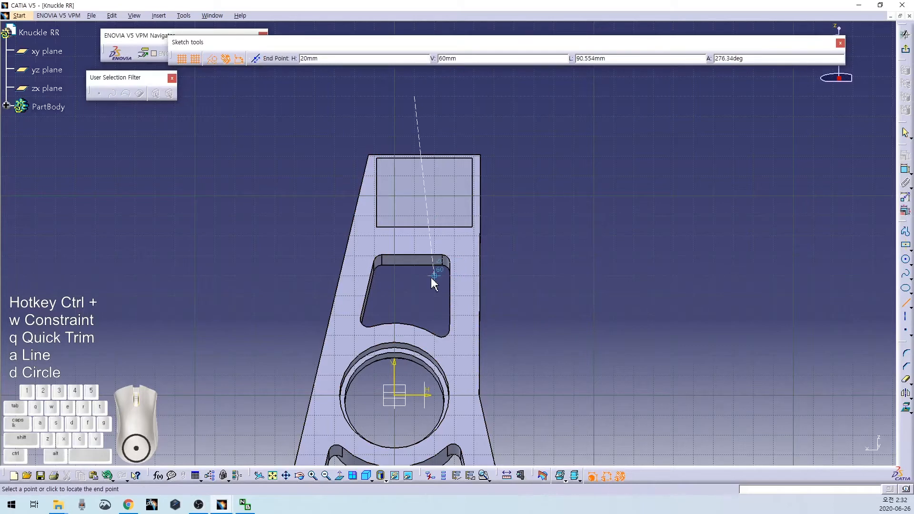
click(416, 281)
mouse_move(557, 230)
middle_down()
mouse_move(510, 162)
mouse_move(518, 283)
middle_up()
click(210, 60)
middle_drag(286, 202, 289, 228)
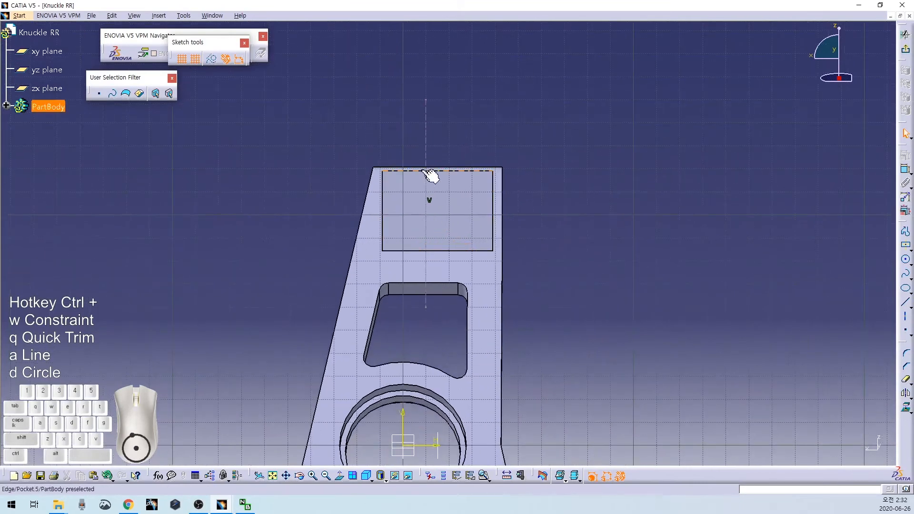
key(ctrl+x)
Step: Sketch two small circles, one on each side of the part near the notch
key(ctrl+d)
click(611, 261)
click(630, 272)
key(ctrl+d)
click(311, 238)
click(318, 255)
Step: Dimension the diameter of both circles as 8 mm
key(ctrl+w)
click(306, 278)
double_click(306, 278)
text(8)
key(Return)
click(610, 285)
key(ctrl+w)
click(606, 303)
double_click(606, 304)
text(8)
key(Return)
Step: Move the right-hand circle upward and dimension its outline 20 mm above the notch's lower edge
drag(620, 273, 594, 172)
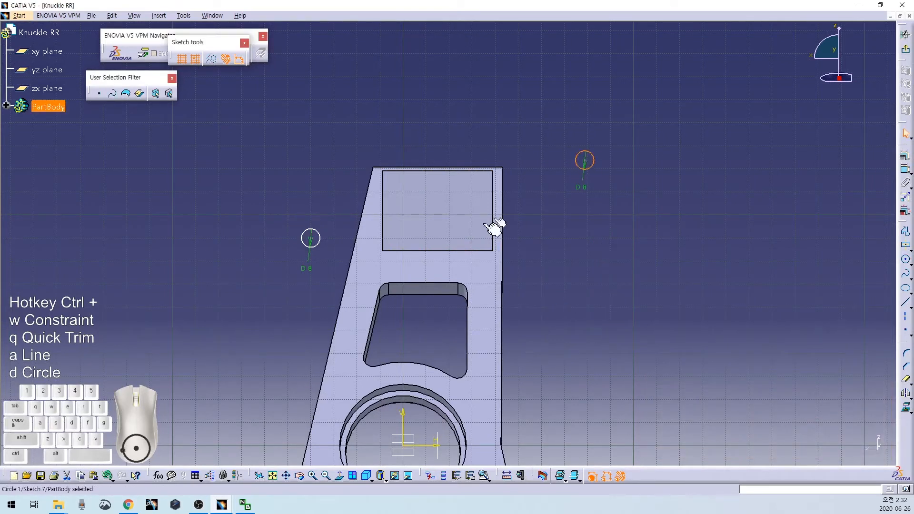
click(582, 171)
ctrl+click(464, 250)
key(ctrl+w)
click(554, 279)
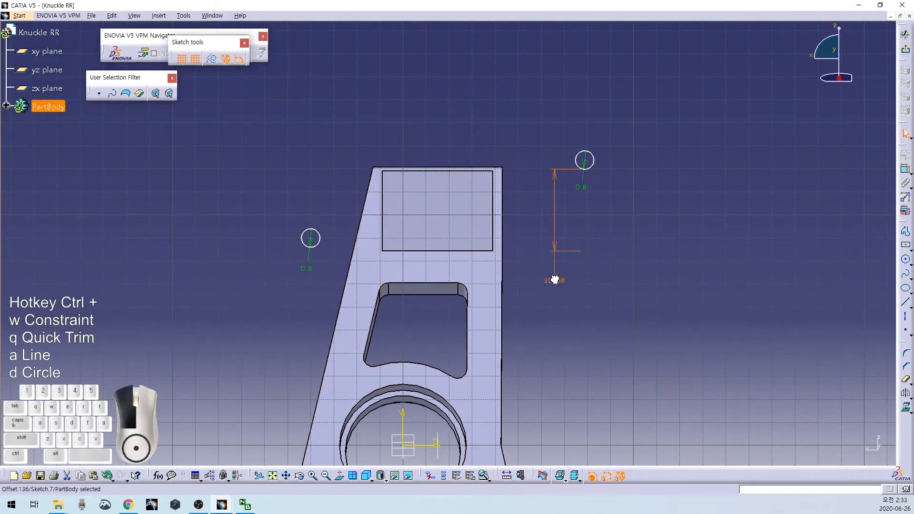
double_click(554, 280)
text(20)
key(Return)
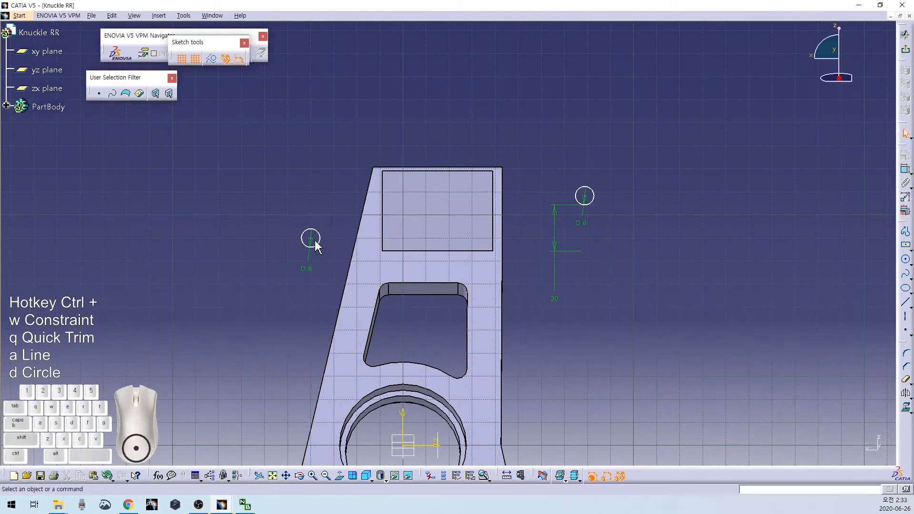
Step: Raise the left-hand circle and dimension its centre 20 mm above the notch's lower edge
drag(316, 241, 335, 209)
click(333, 204)
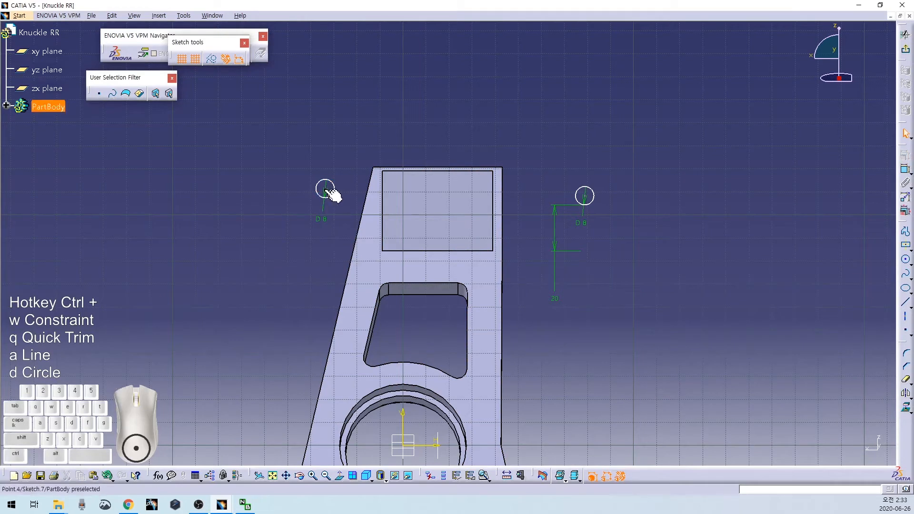
click(325, 190)
ctrl+click(398, 252)
key(ctrl+w)
click(290, 274)
double_click(293, 272)
text(20)
key(Return)
Step: Move both circles onto the notch face and delete the right-hand circle's 20 mm height dimension
drag(337, 209, 406, 210)
drag(595, 209, 473, 219)
click(435, 298)
key(ctrl+x)
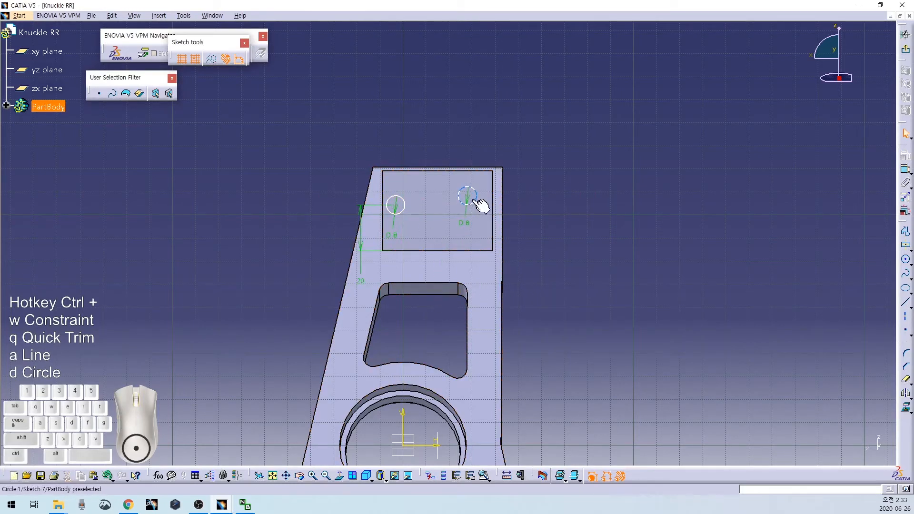
Step: Dimension the right-hand circle's centre 20 mm above the notch's lower edge
ctrl+click(472, 251)
key(ctrl+w)
click(538, 275)
double_click(538, 275)
text(20)
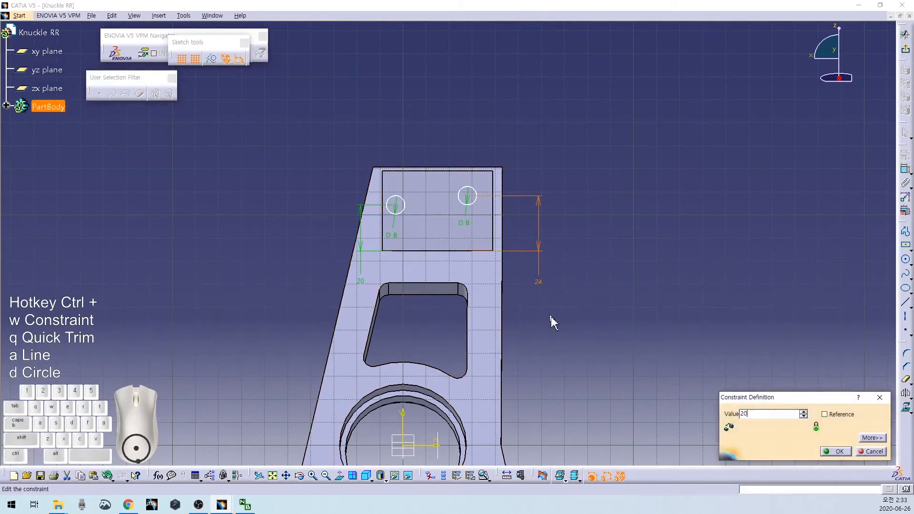
key(Return)
Step: Constrain the two circles symmetric about the 15 mm offset plane and delete the right-hand circle's redundant height dimension
click(467, 205)
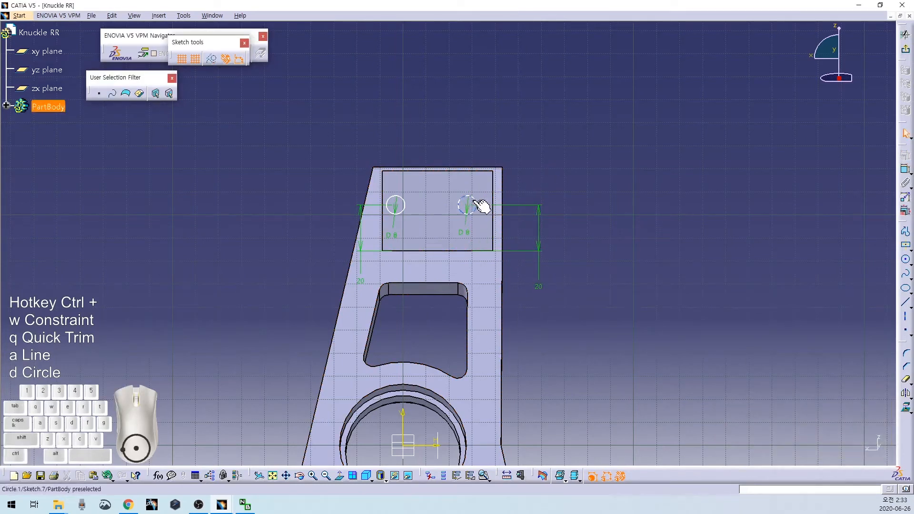
ctrl+click(396, 205)
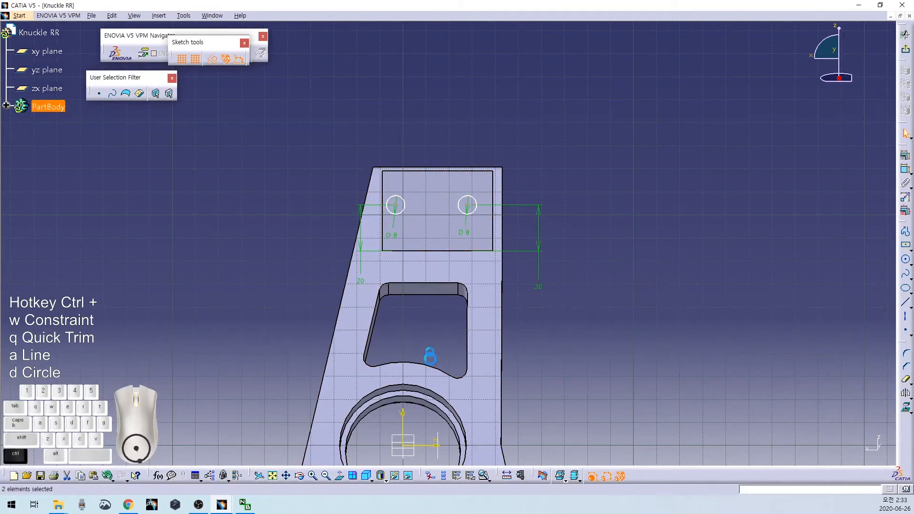
click(905, 168)
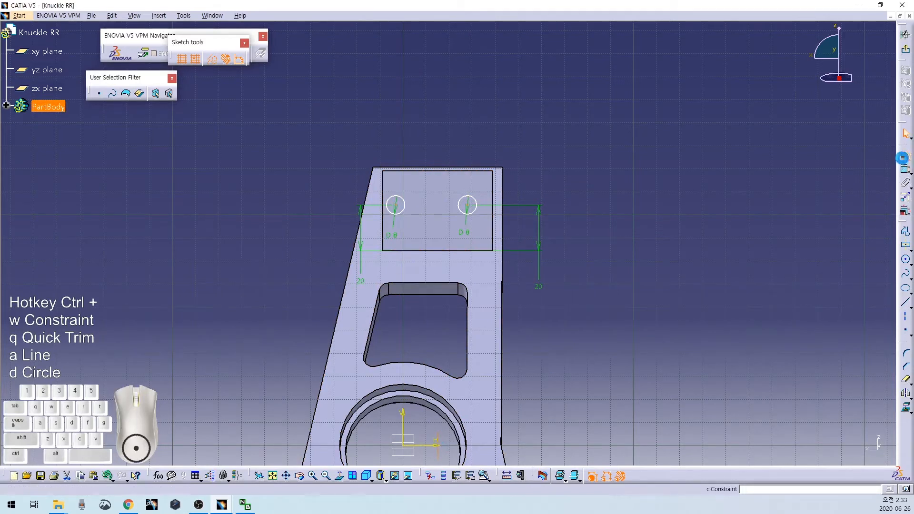
click(786, 414)
click(836, 452)
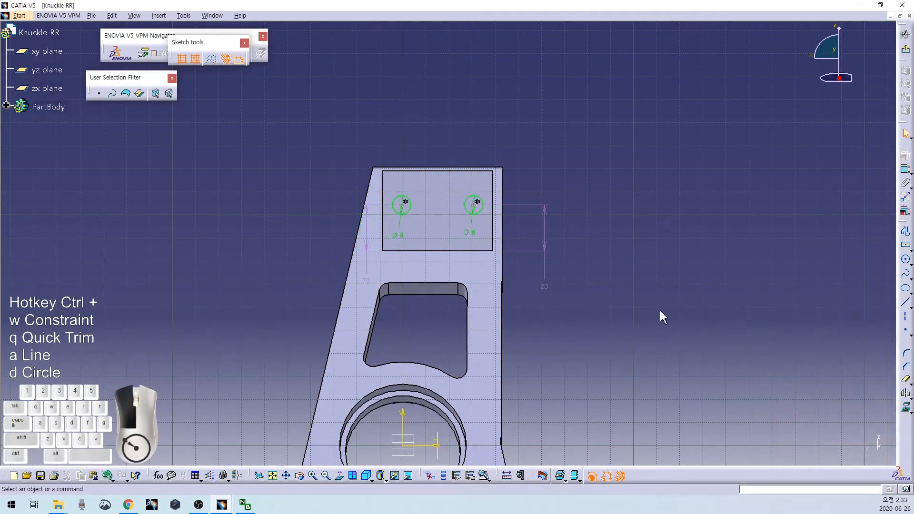
click(550, 285)
key(ctrl+x)
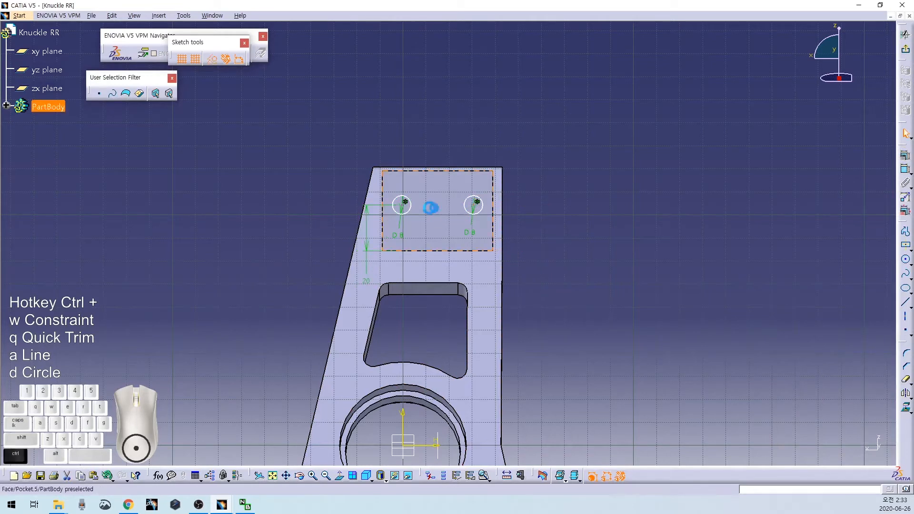
Step: Dimension the spacing between the two circle centres as 25 mm
ctrl+click(405, 202)
key(ctrl+w)
click(456, 137)
double_click(455, 137)
text(25)
key(Return)
click(608, 249)
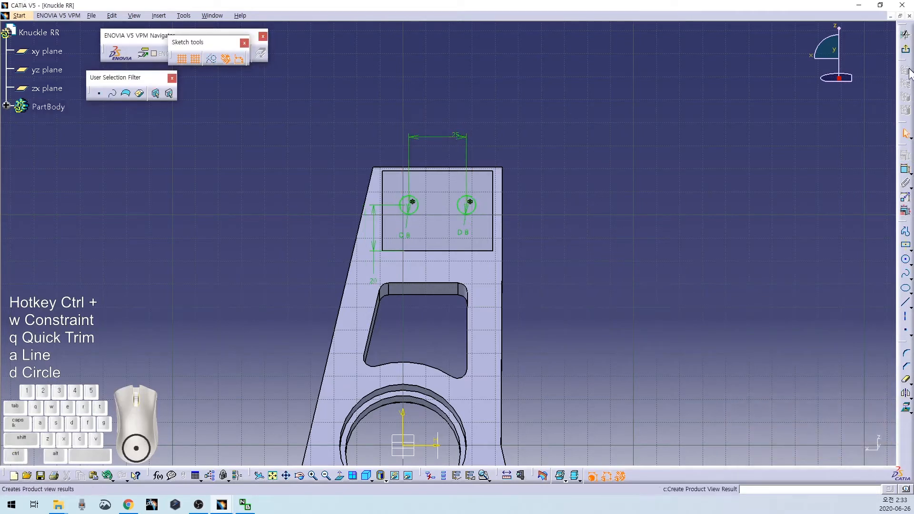
Step: Finish the sketch and pocket the two circles through the notch face using the Up to next limit
click(905, 52)
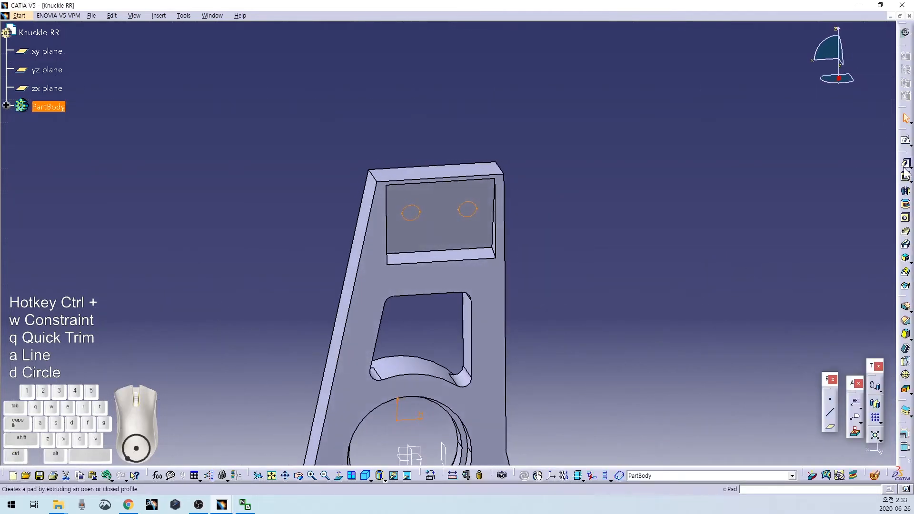
click(906, 179)
click(814, 326)
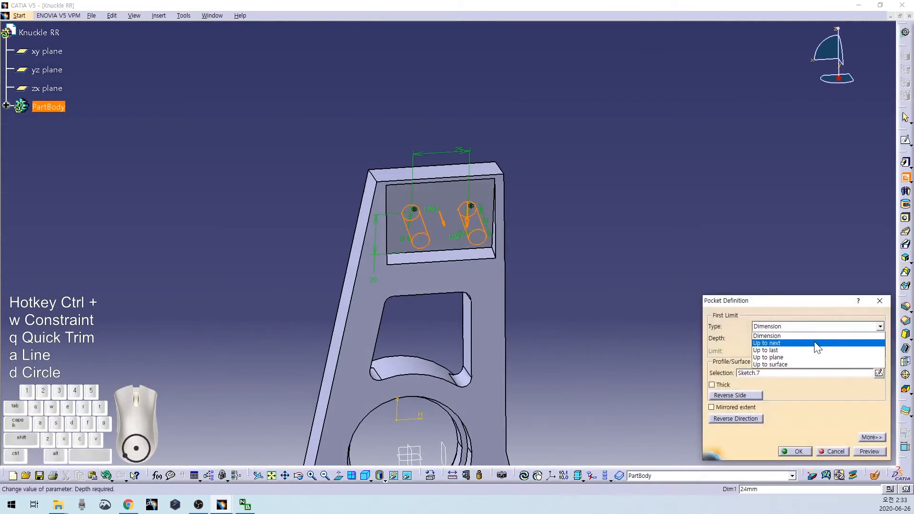
click(804, 342)
click(795, 451)
middle_drag(655, 252, 503, 224)
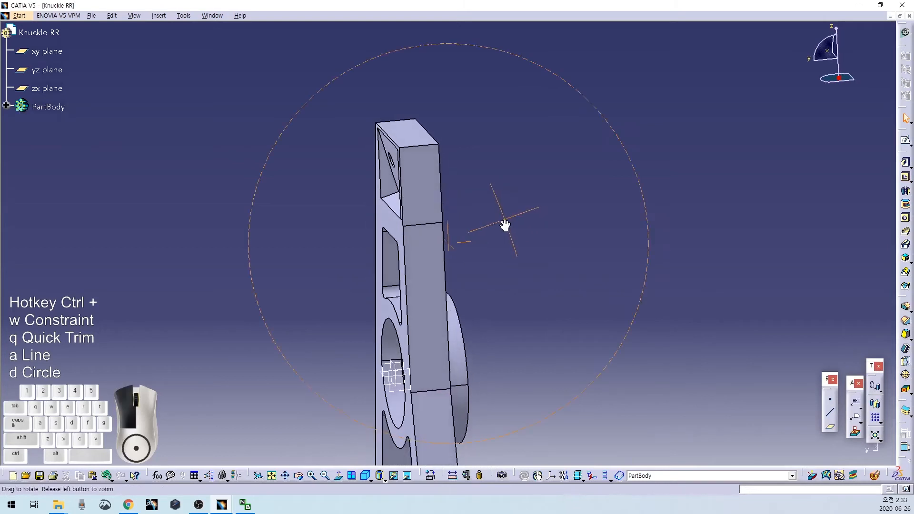
Step: Start a sketch on the 15 mm offset plane and draw crossing slanted, vertical and horizontal lines beside the plate's upper end
click(405, 395)
click(905, 143)
mouse_move(553, 173)
middle_down()
mouse_move(535, 196)
mouse_move(545, 189)
middle_up()
key(ctrl+a)
click(447, 138)
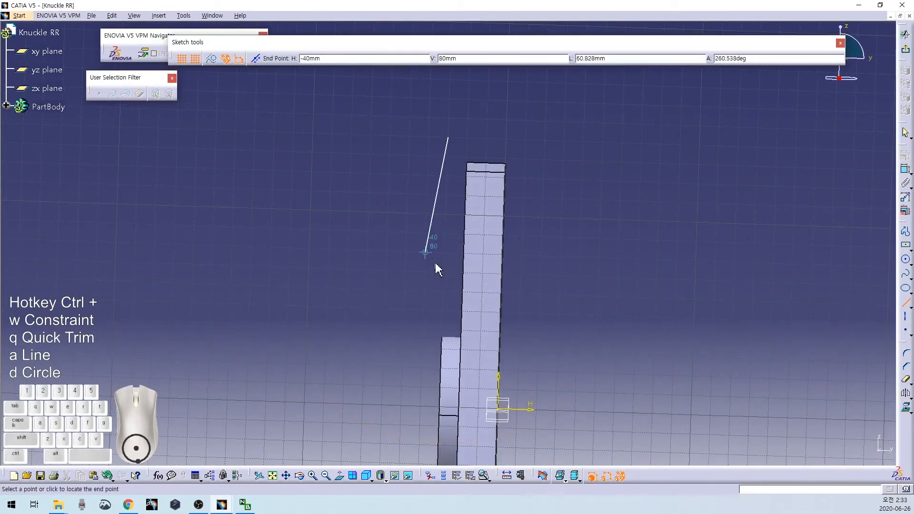
click(384, 288)
key(ctrl+a)
click(410, 98)
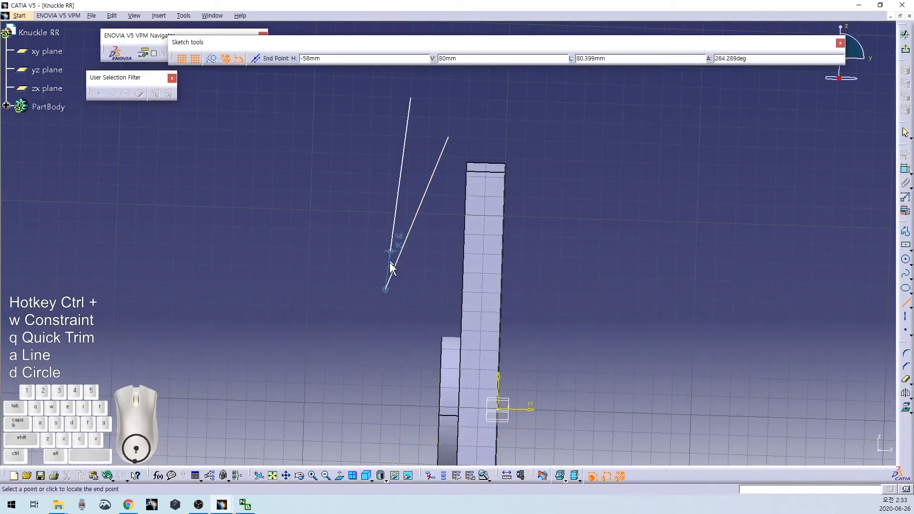
click(404, 297)
key(ctrl+a)
click(339, 167)
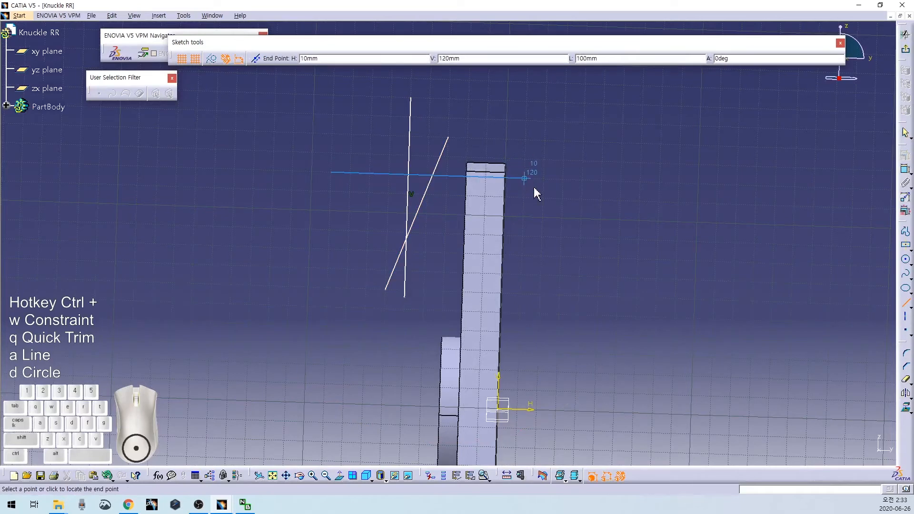
click(529, 180)
Step: Trim the overhanging ends of the three crossing lines to leave a closed right triangle
scroll(528, 233, up, 2)
key(ctrl+q)
click(472, 211)
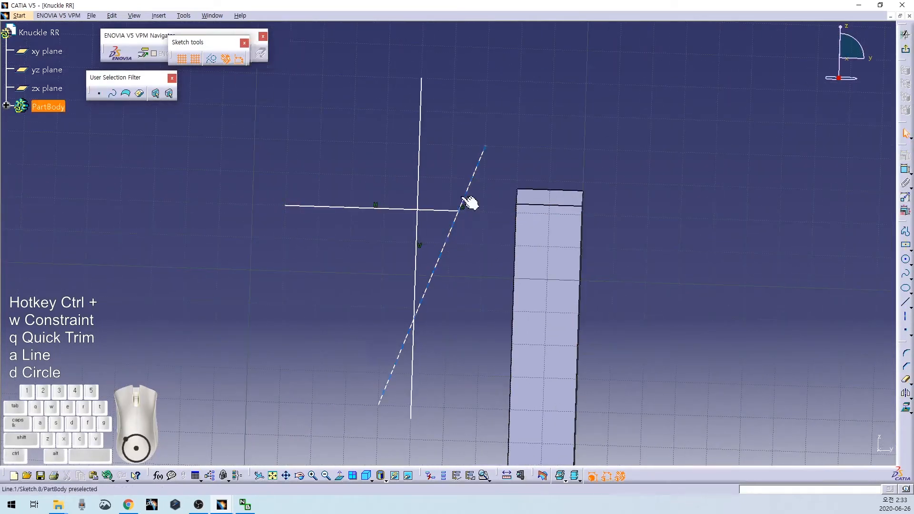
key(ctrl+q)
click(465, 196)
key(ctrl+q)
click(420, 185)
key(ctrl+q)
click(400, 208)
key(ctrl+q)
click(409, 336)
key(ctrl+q)
click(412, 344)
Step: Constrain the triangle's horizontal side coincident with the plate's top face and its vertical side coincident with the boss-side face
click(439, 211)
click(529, 190)
right_click(485, 171)
click(500, 244)
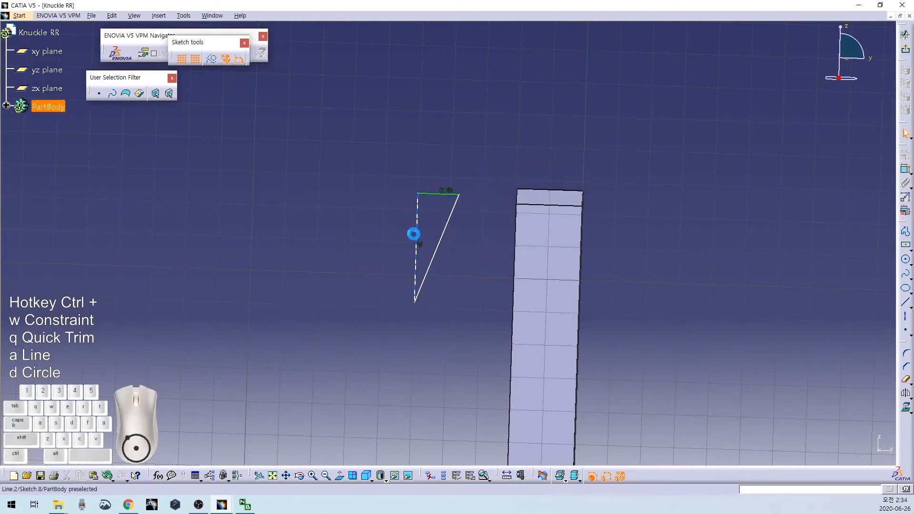
click(418, 228)
middle_drag(378, 270, 464, 268)
right_click(478, 301)
click(504, 384)
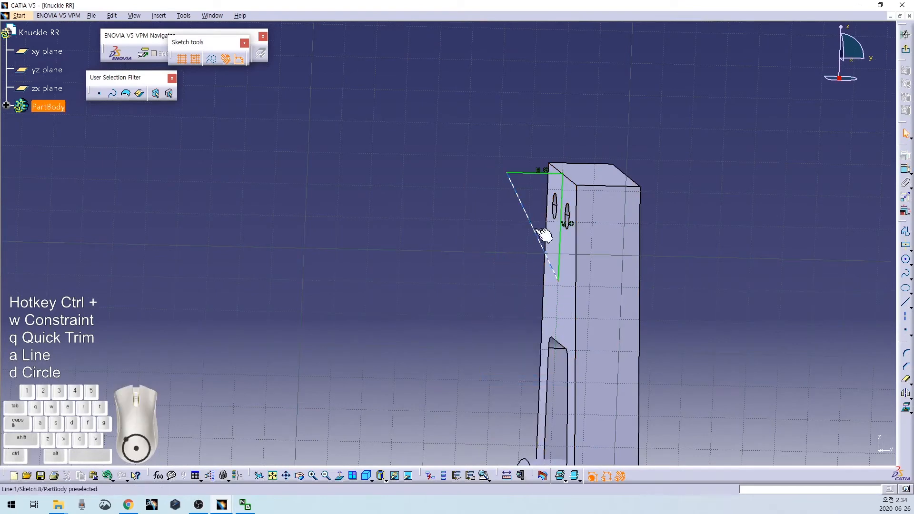
Step: Flip the triangle's free upper corner into the plate and set its slanted side 12 mm from the angled notch face
drag(507, 172, 609, 180)
middle_drag(695, 252, 584, 256)
click(515, 208)
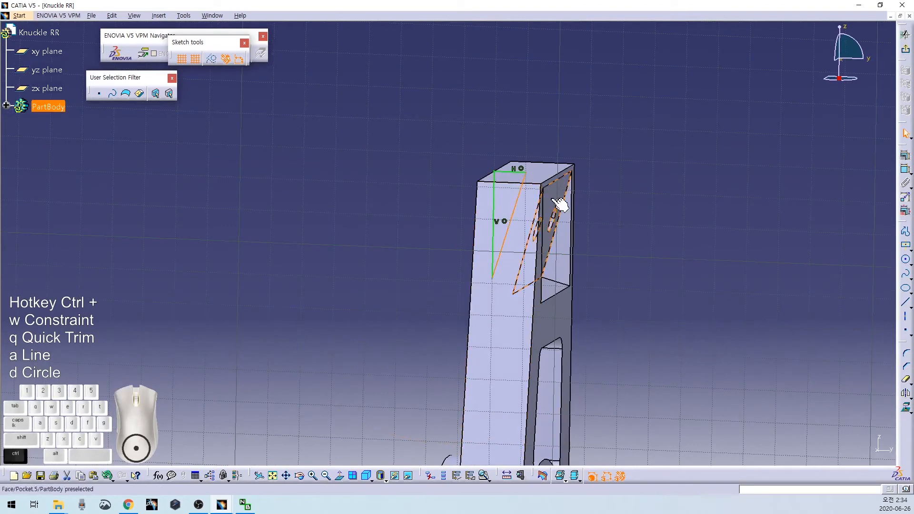
ctrl+click(556, 198)
key(ctrl+w)
right_click(546, 143)
click(583, 169)
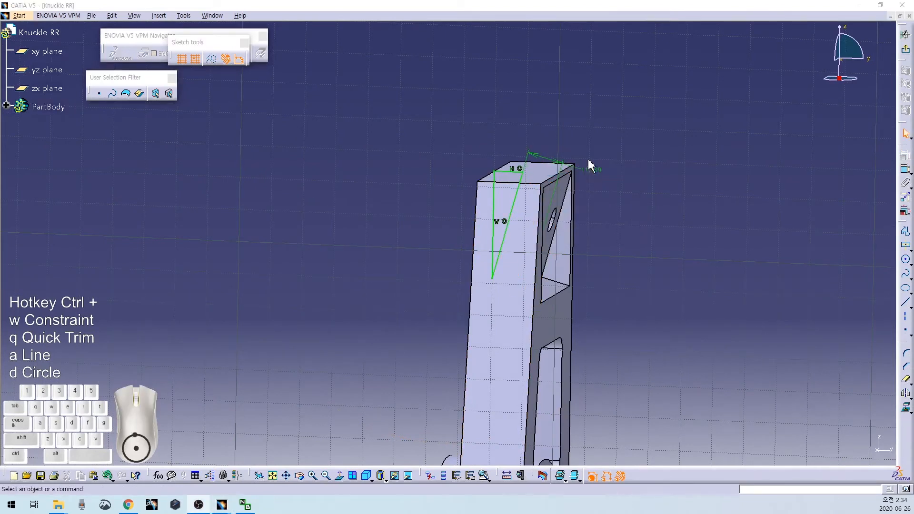
double_click(595, 172)
text(12mm)
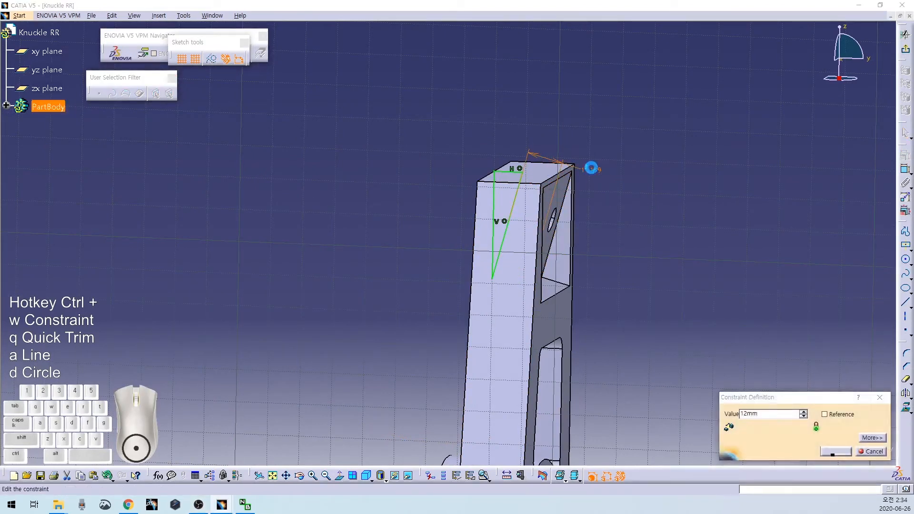
key(Return)
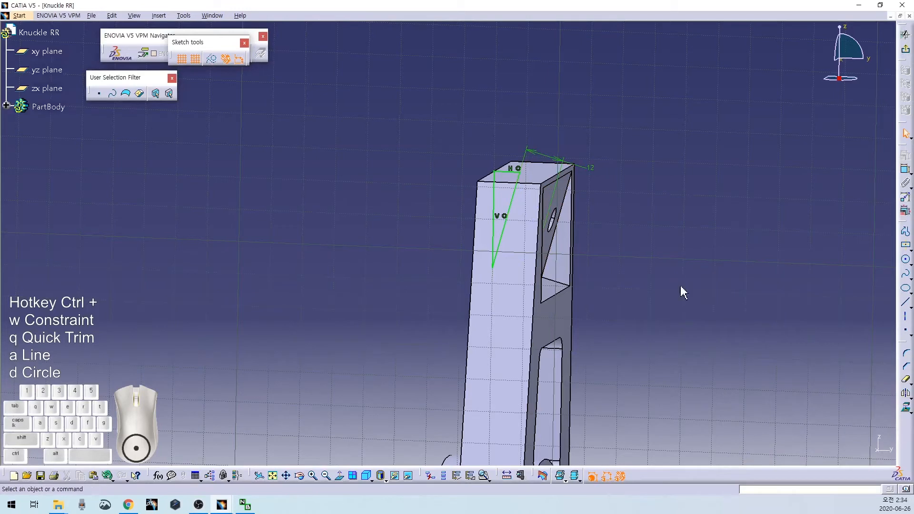
Step: Finish the sketch and pocket the triangle with a 60 mm dimension depth and mirrored extent across the plate's upper end
click(906, 52)
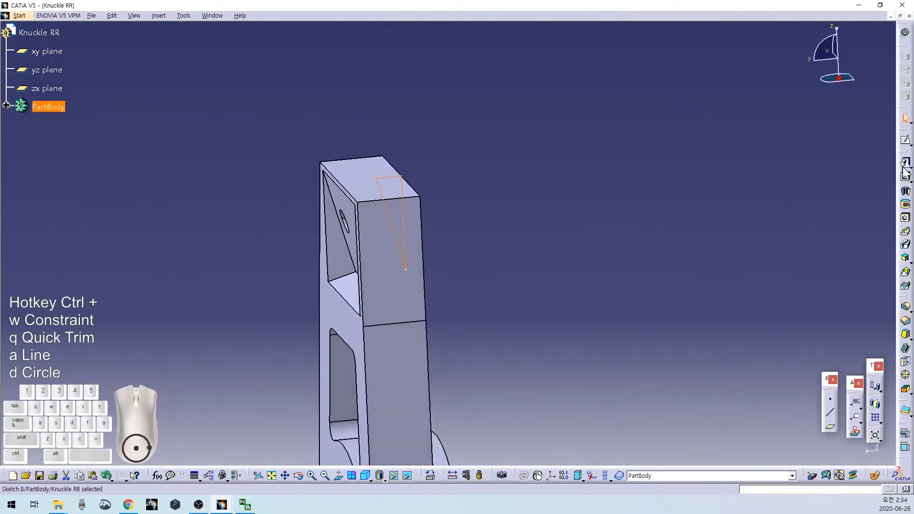
click(907, 176)
middle_drag(548, 278, 459, 237)
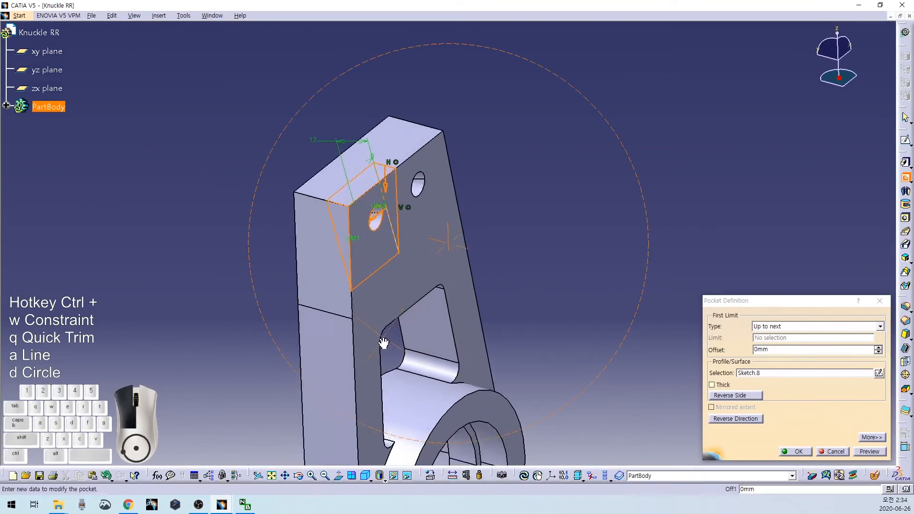
click(794, 326)
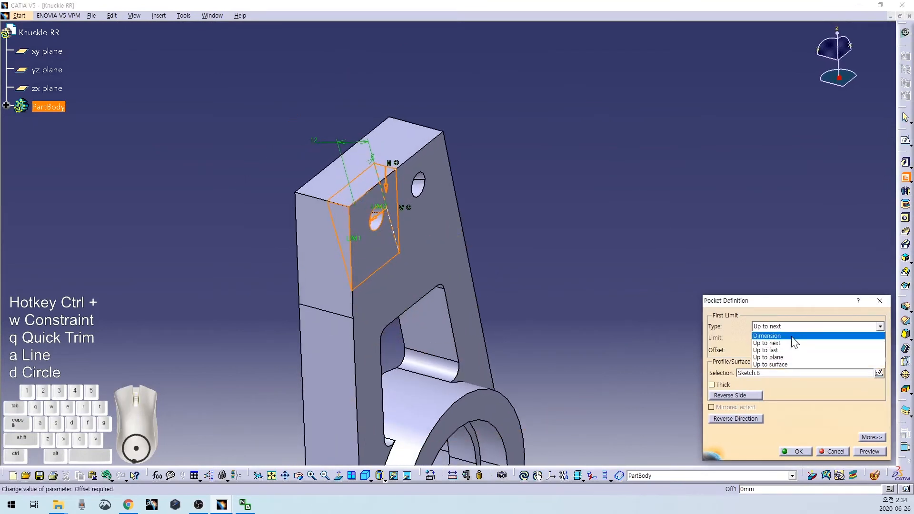
click(790, 334)
double_click(782, 338)
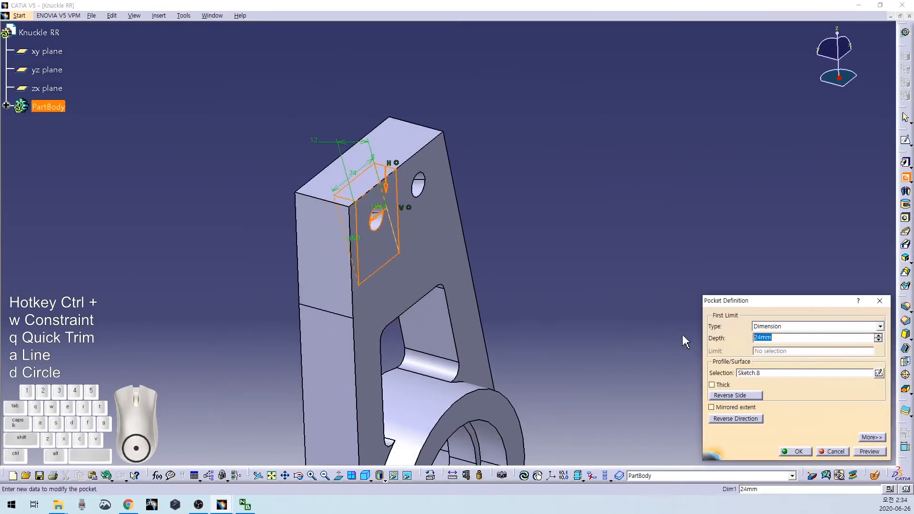
click(736, 408)
middle_drag(526, 312, 405, 303)
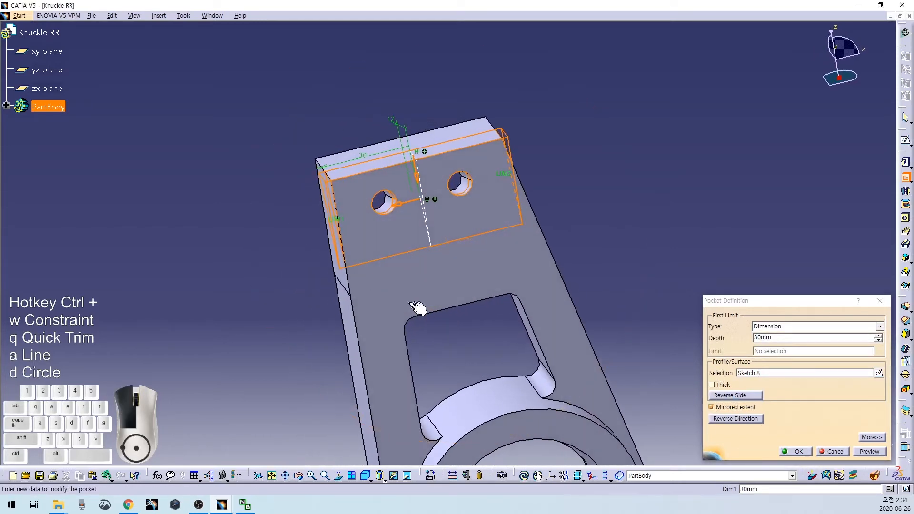
drag(789, 337, 660, 327)
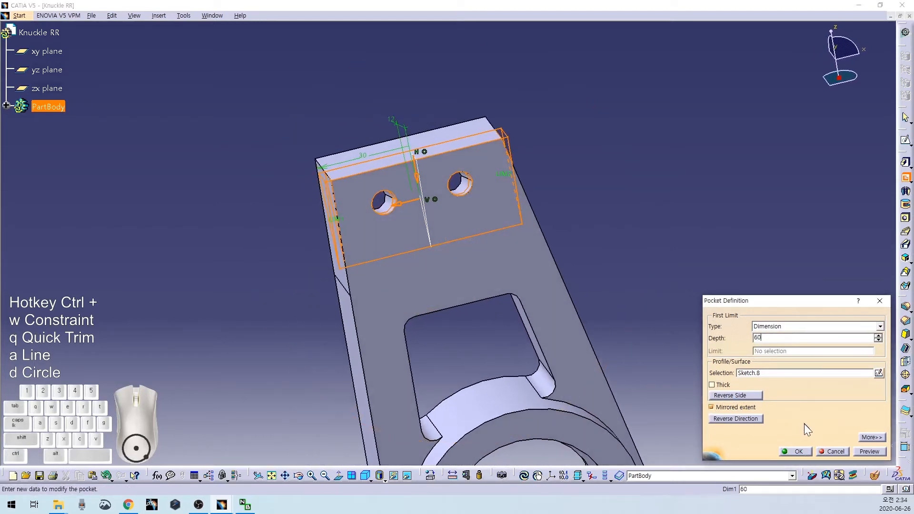
click(871, 451)
click(797, 451)
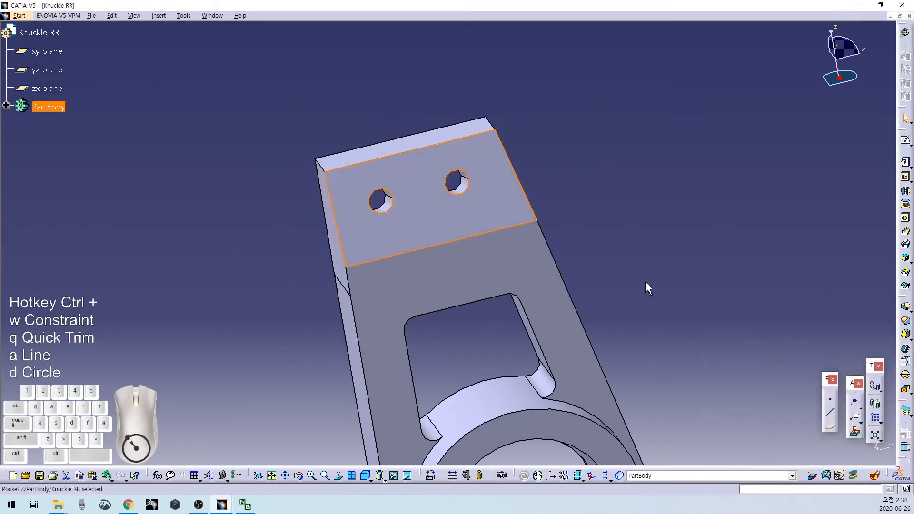
Step: Fillet the two short edges at the lower corners of the notch with a 4 mm radius
middle_drag(269, 295, 696, 275)
middle_drag(575, 225, 609, 227)
click(631, 256)
middle_drag(495, 270, 336, 260)
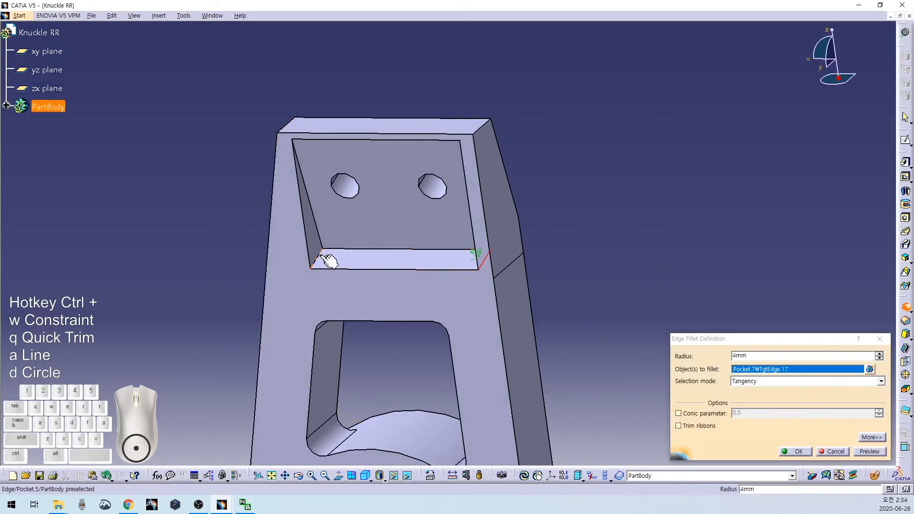
click(324, 258)
click(797, 452)
Step: Start a sketch on the plate's boss-side face and draw an 8 mm diameter circle outside the plate, below the bore's height
middle_drag(622, 292, 554, 234)
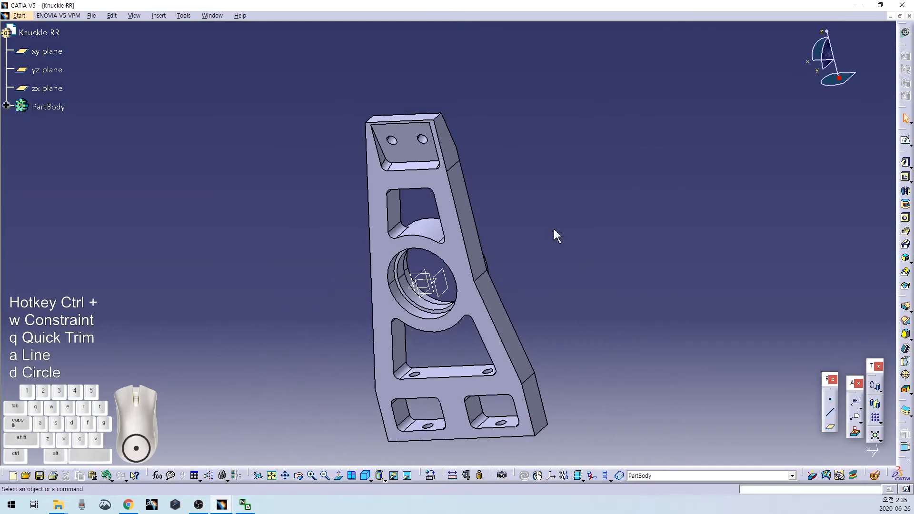
middle_drag(554, 230, 276, 316)
middle_drag(616, 285, 457, 328)
click(457, 328)
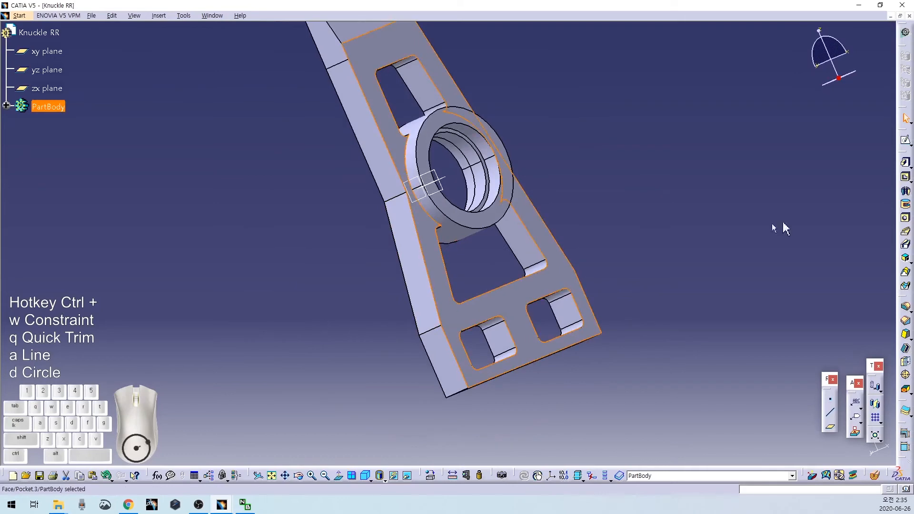
click(905, 140)
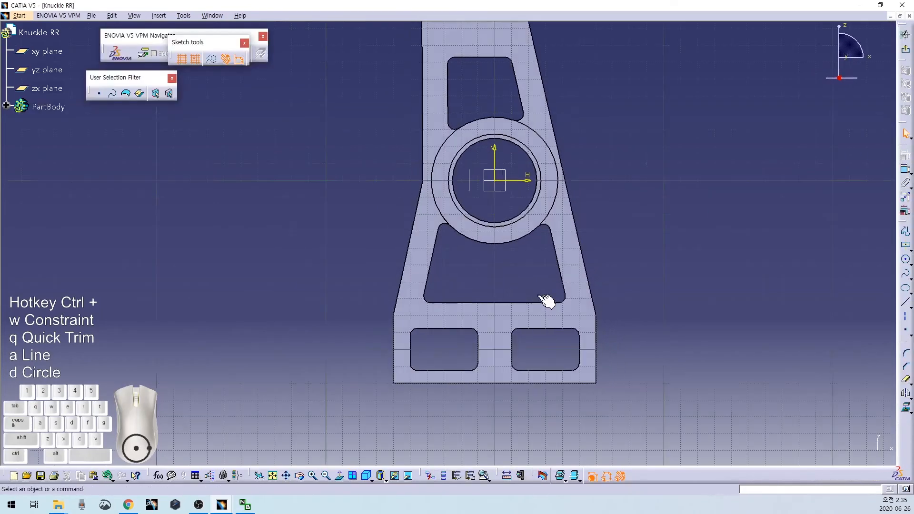
mouse_move(448, 286)
middle_down()
mouse_move(475, 271)
mouse_move(504, 271)
middle_up()
key(ctrl+d)
click(371, 242)
click(389, 238)
key(ctrl+w)
click(323, 264)
double_click(324, 265)
text(8)
key(Return)
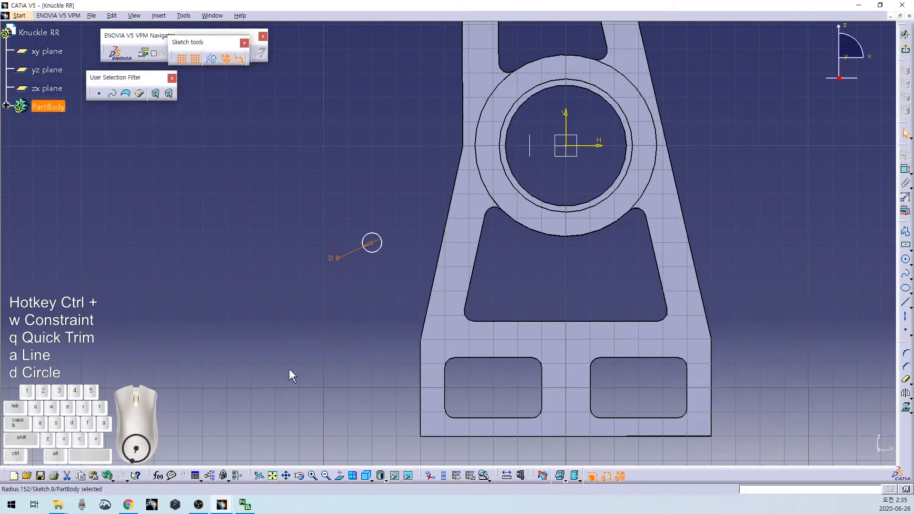
Step: Draw a second circle outside the plate, lower and farther out than the first, and set its diameter to 8 mm
key(ctrl+d)
click(275, 363)
click(301, 382)
key(ctrl+w)
click(286, 395)
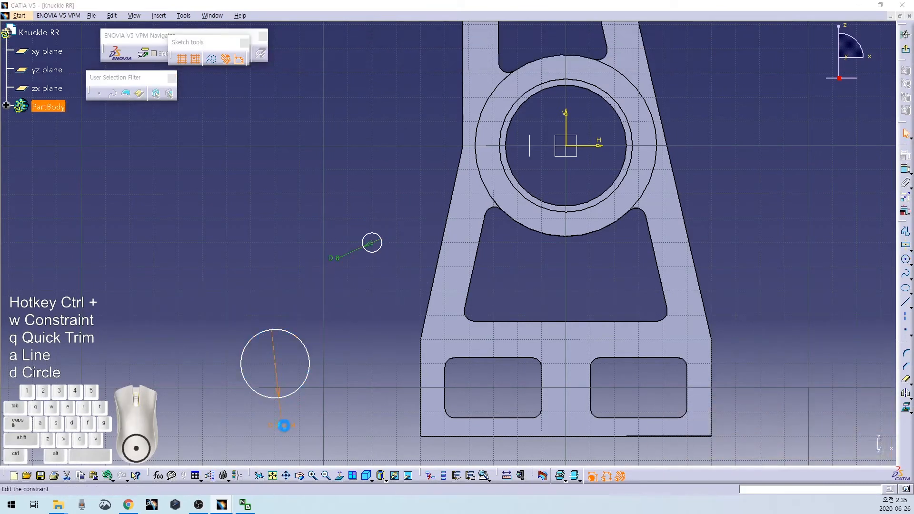
click(284, 425)
double_click(284, 425)
text(8)
key(Return)
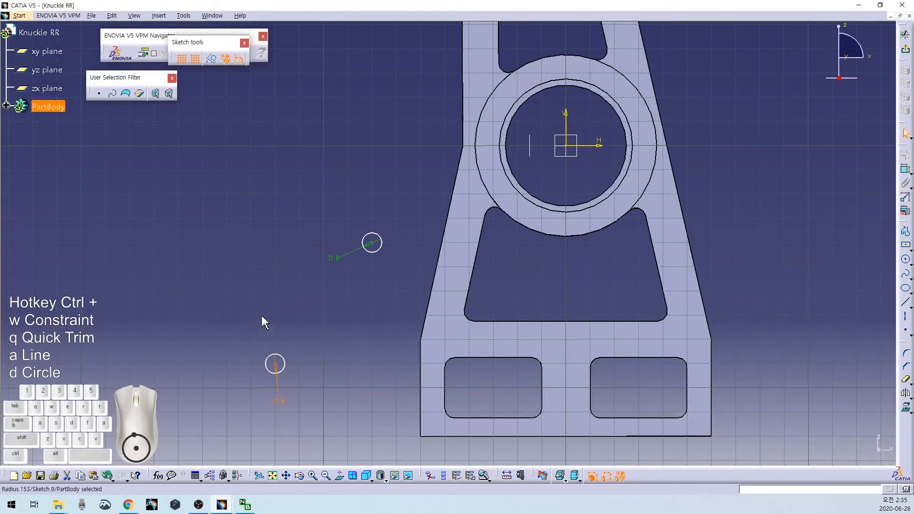
Step: Draw a concentric 20 mm circle around each 8 mm circle and dimension both diameters
click(272, 252)
key(ctrl+d)
click(373, 243)
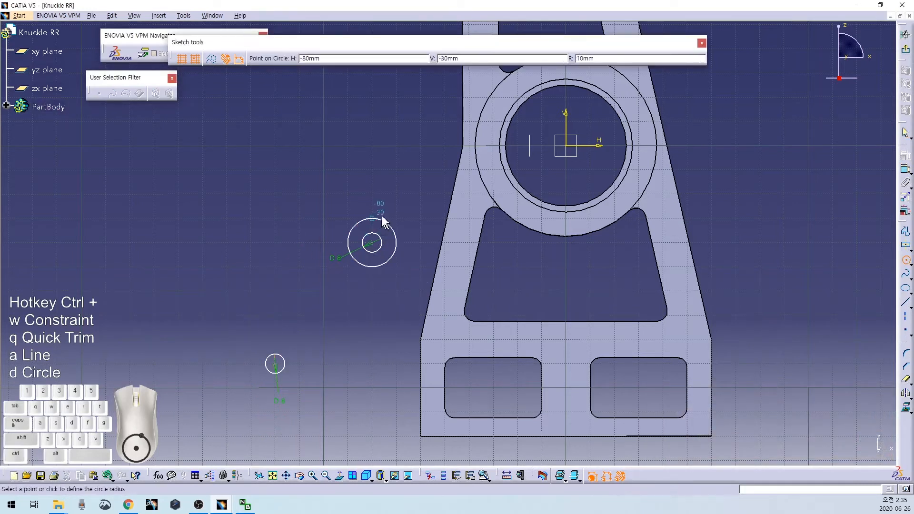
click(374, 220)
key(ctrl+w)
click(342, 201)
key(ctrl+d)
click(275, 364)
click(273, 339)
key(ctrl+w)
click(258, 346)
click(245, 328)
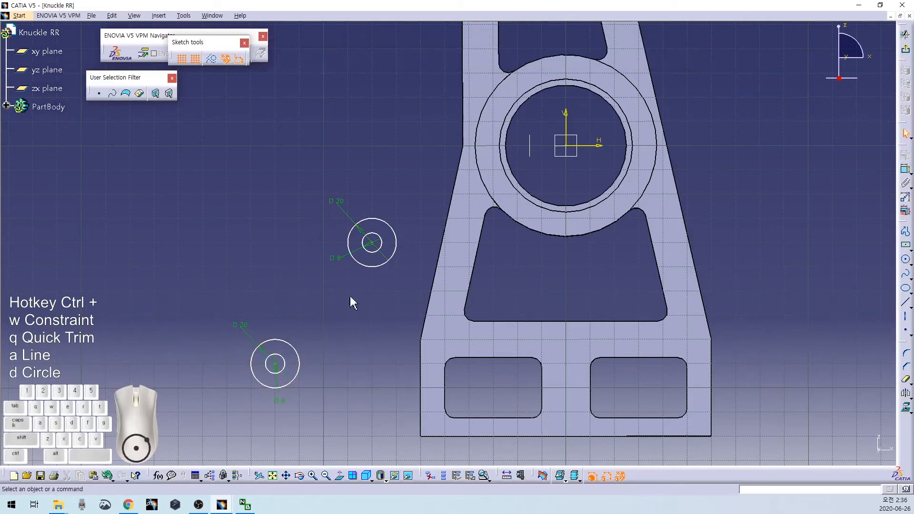
Step: Reposition the upper outer circle's diameter label and dimension the upper circle pair's centre 61.406 mm horizontally from the vertical axis
click(372, 245)
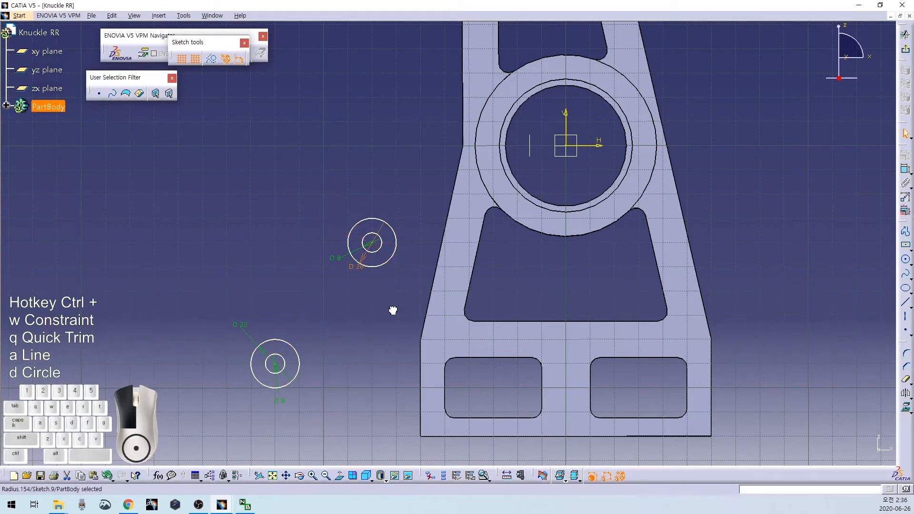
click(336, 290)
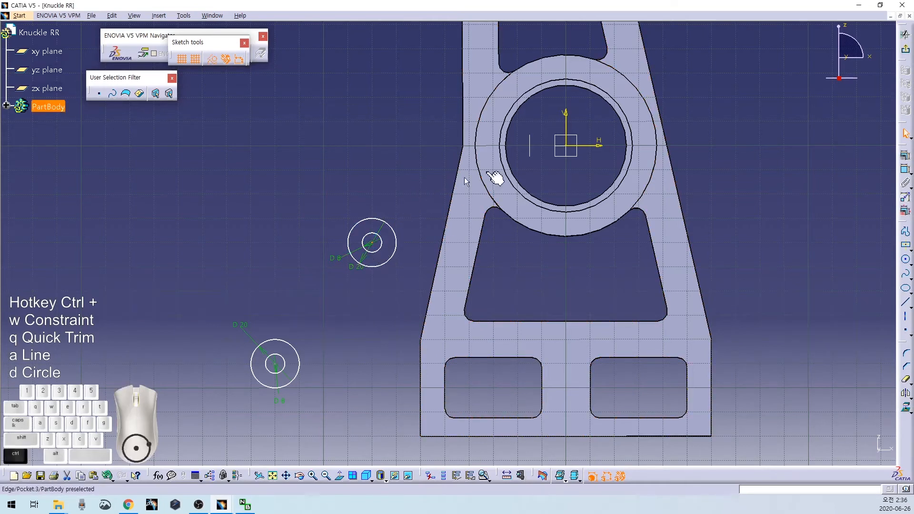
ctrl+click(569, 125)
key(ctrl+w)
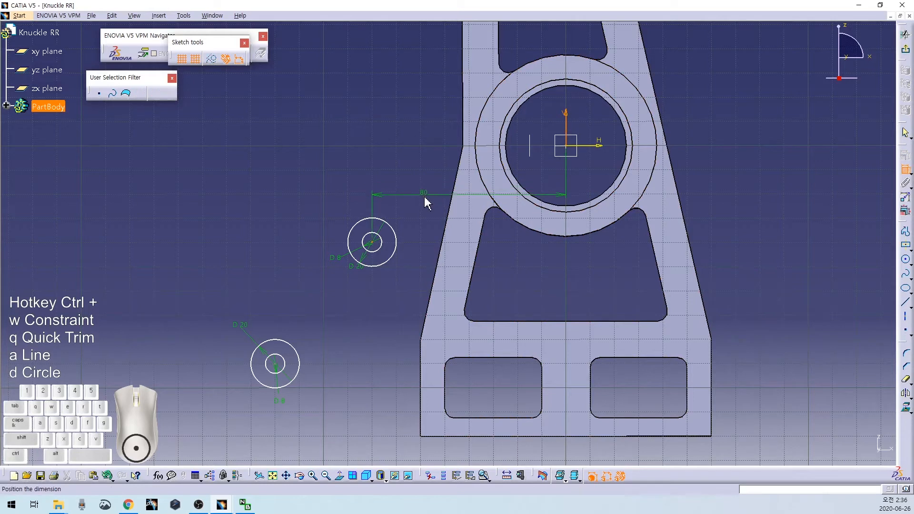
double_click(424, 198)
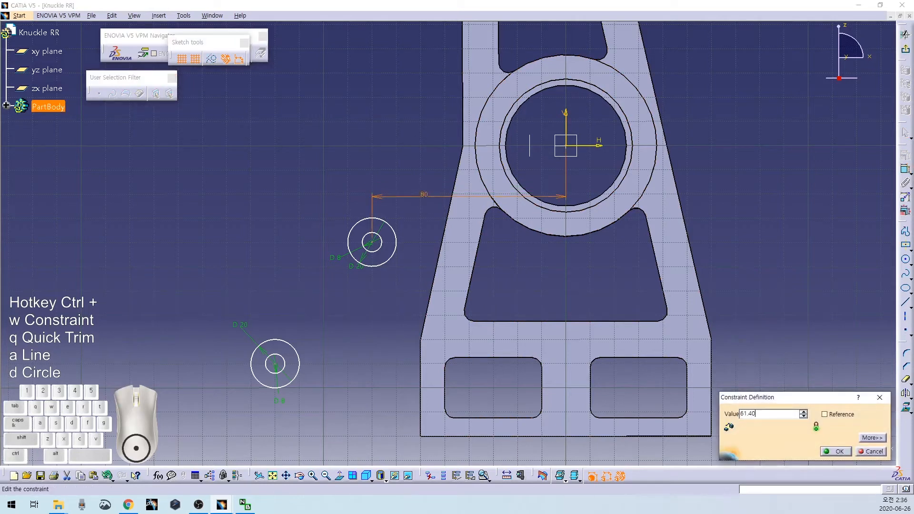
key(Return)
Step: Dimension the upper circle pair's centre 26.059 mm below the horizontal axis
click(411, 204)
click(418, 243)
ctrl+click(603, 150)
key(ctrl+w)
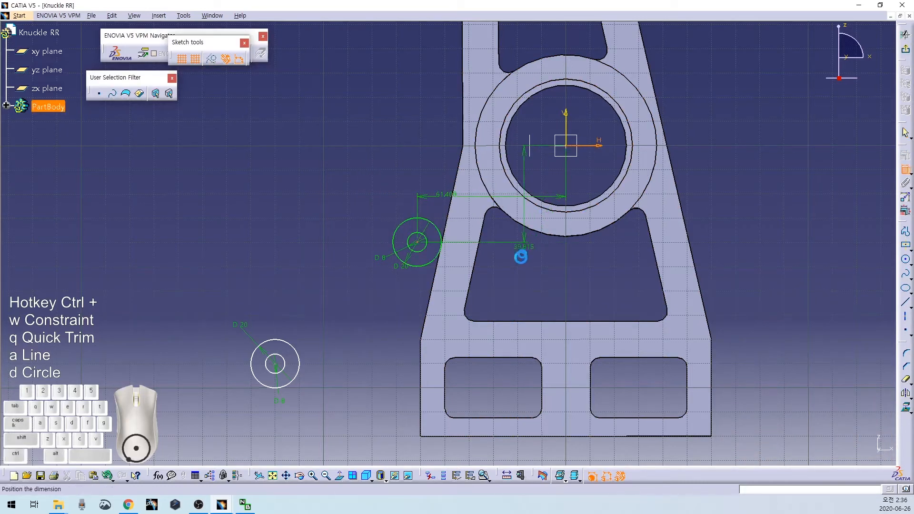
double_click(518, 284)
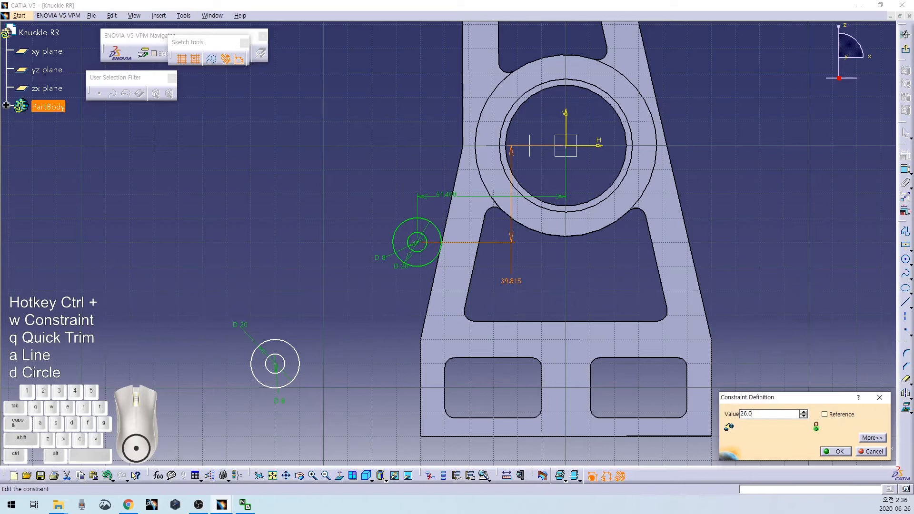
text(26.059mm)
key(Return)
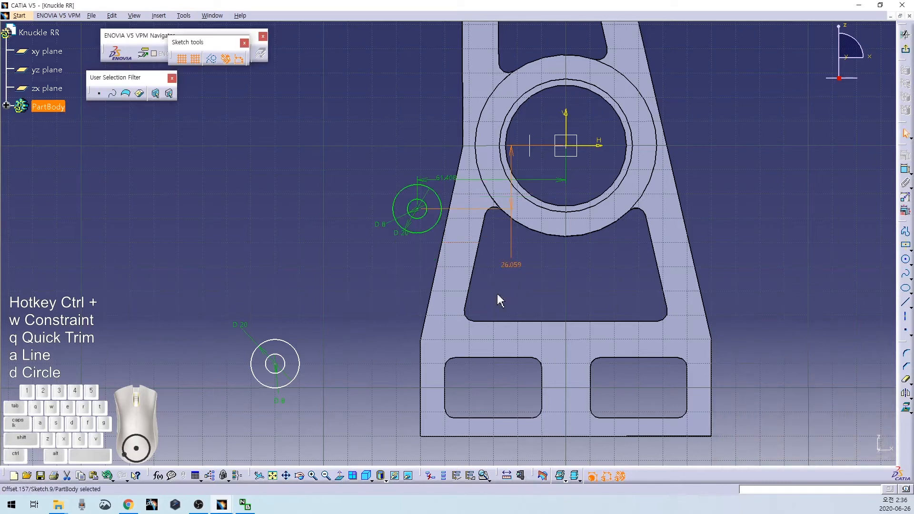
Step: Move the lower circle pair closer to the plate and dimension its centre 79.641 mm below the horizontal axis
drag(288, 371, 378, 314)
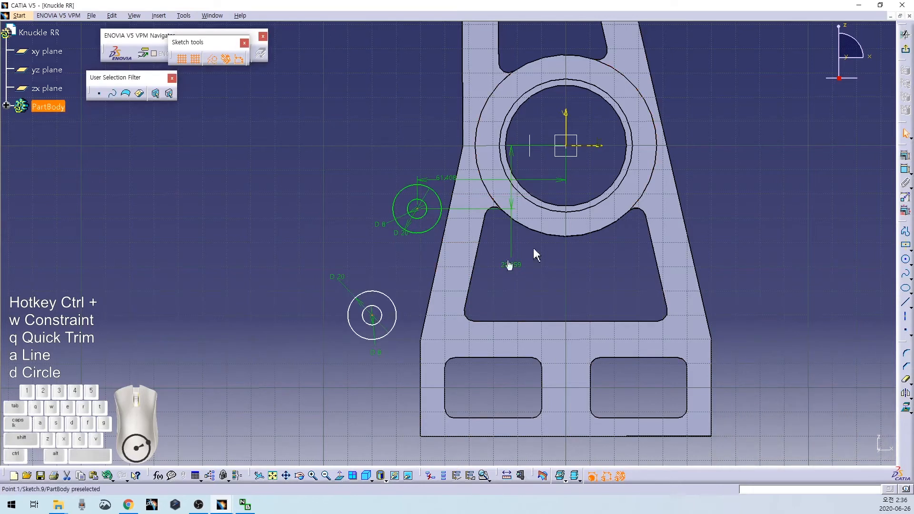
click(599, 146)
double_click(562, 312)
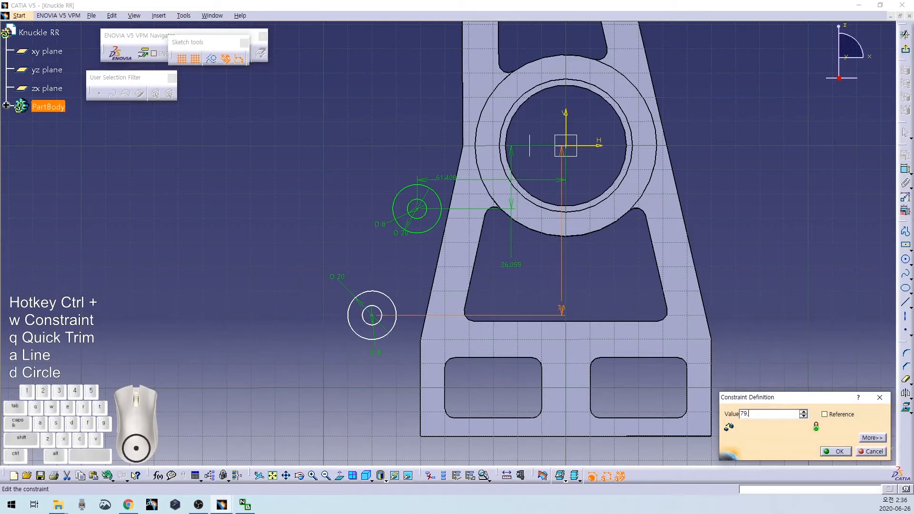
text(79.641)
key(Return)
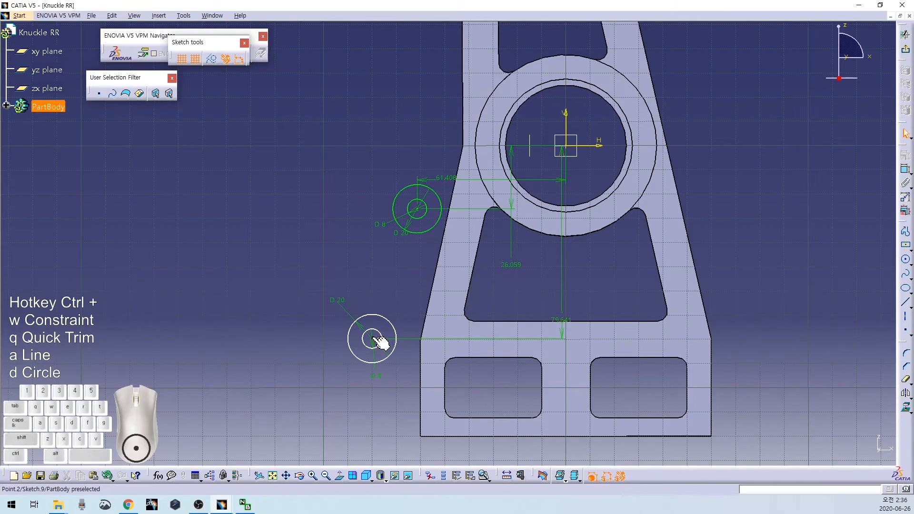
Step: Dimension the lower circle pair's centre 77.346 mm horizontally from the vertical axis
click(508, 314)
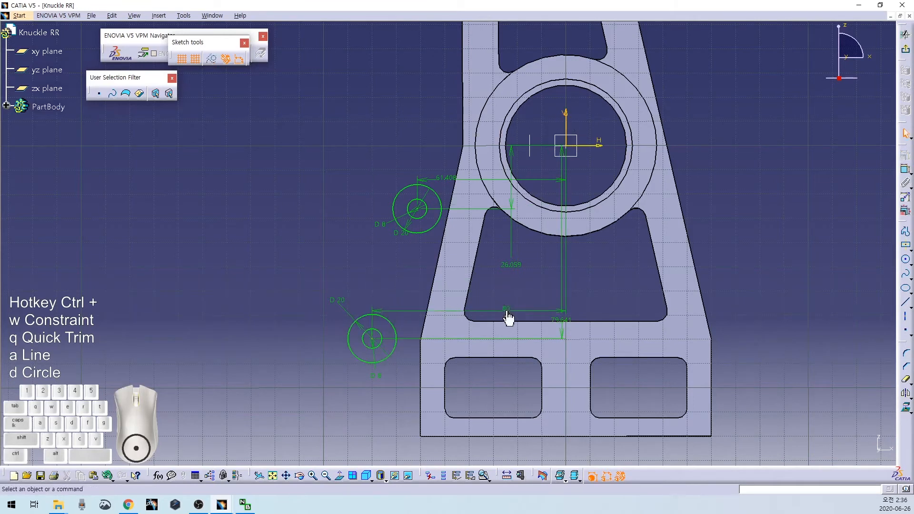
double_click(505, 312)
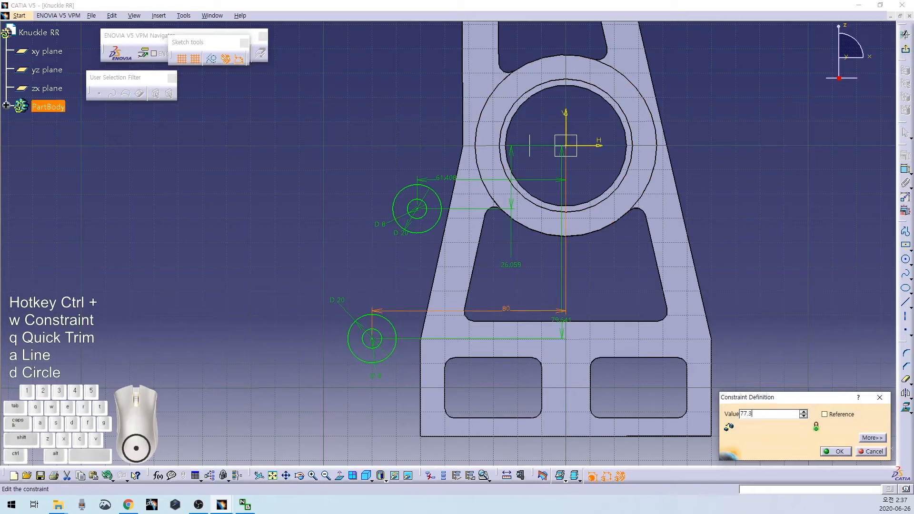
key(Return)
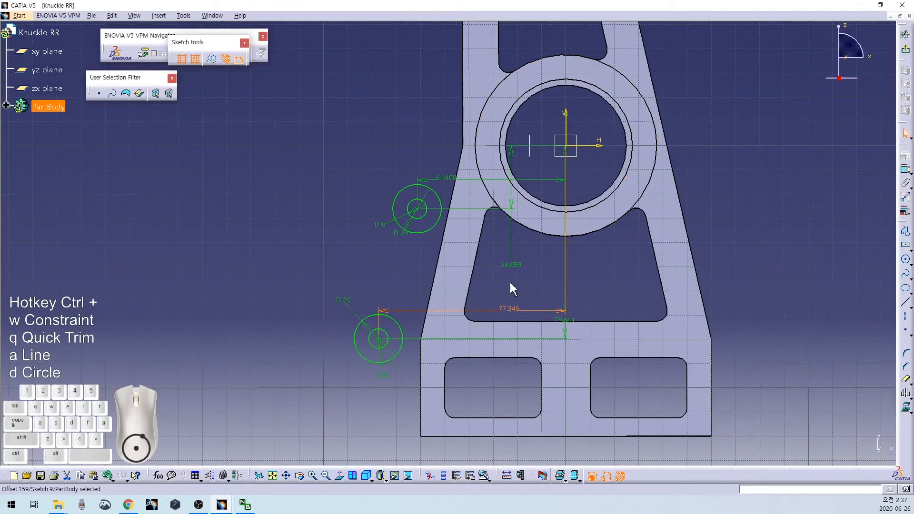
Step: Draw a horizontal line just above the lower circle pair and a downward-slanting line below it, both reaching the plate
mouse_move(505, 285)
middle_down()
mouse_move(486, 247)
mouse_move(480, 259)
middle_up()
key(ctrl+a)
click(296, 250)
click(523, 250)
key(ctrl+a)
click(240, 290)
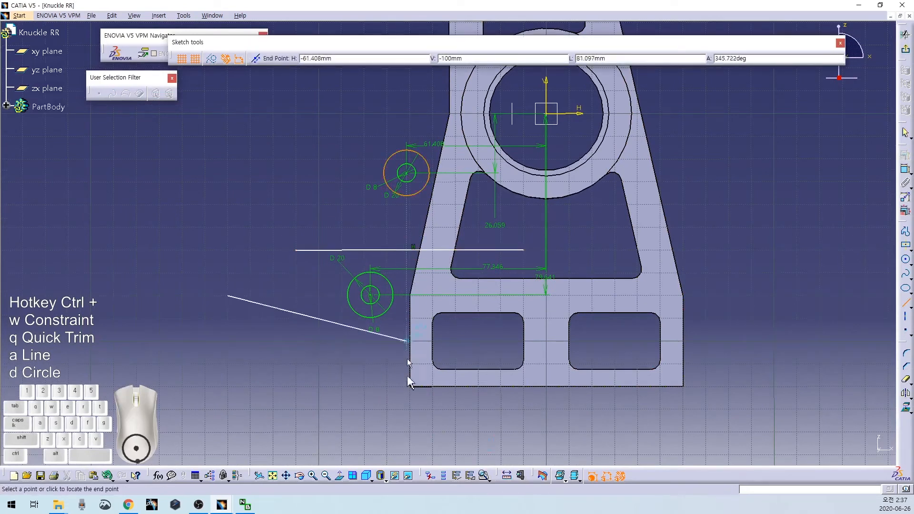
click(455, 431)
Step: Make the horizontal line tangent to the lower 20 mm circle
ctrl+click(384, 277)
key(ctrl+w)
right_click(318, 280)
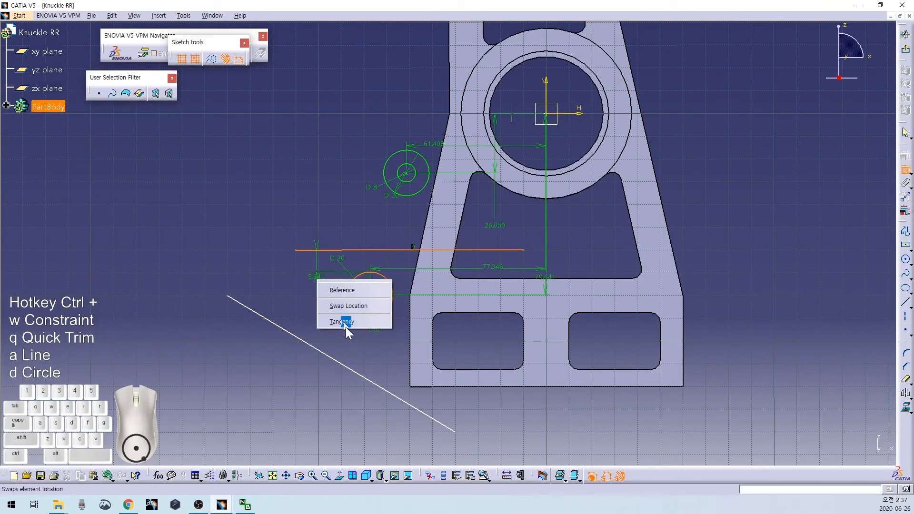
click(342, 321)
Step: Draw a short slanted line over the plate and make it coincident with the plate's tapered side edge near the lower circles
key(ctrl+a)
click(500, 250)
click(456, 341)
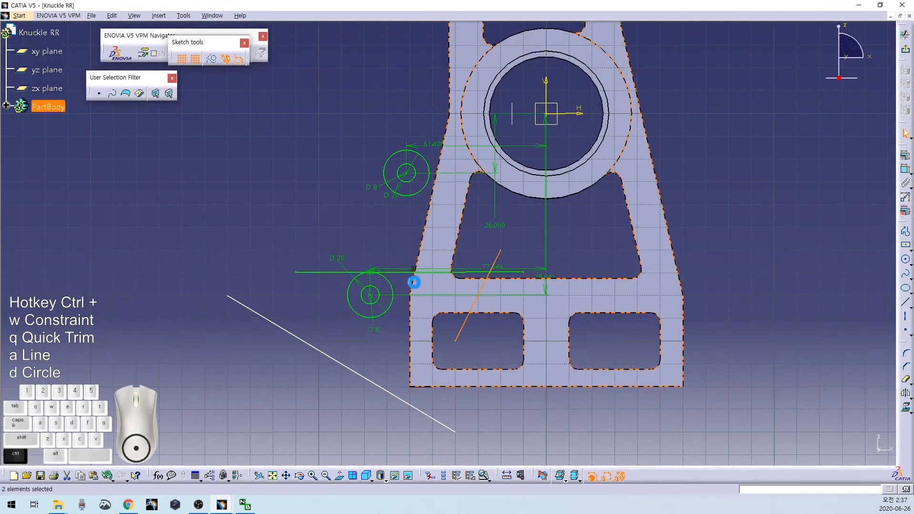
click(394, 286)
click(481, 286)
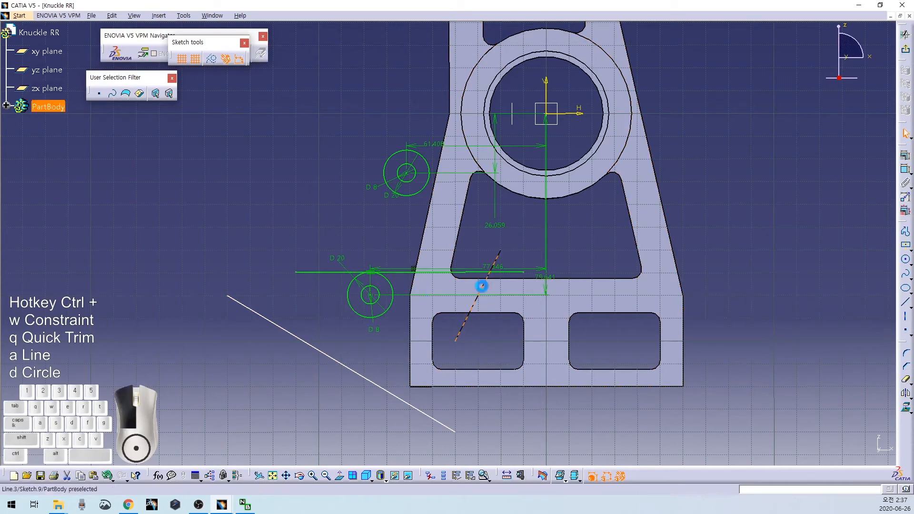
right_click(412, 284)
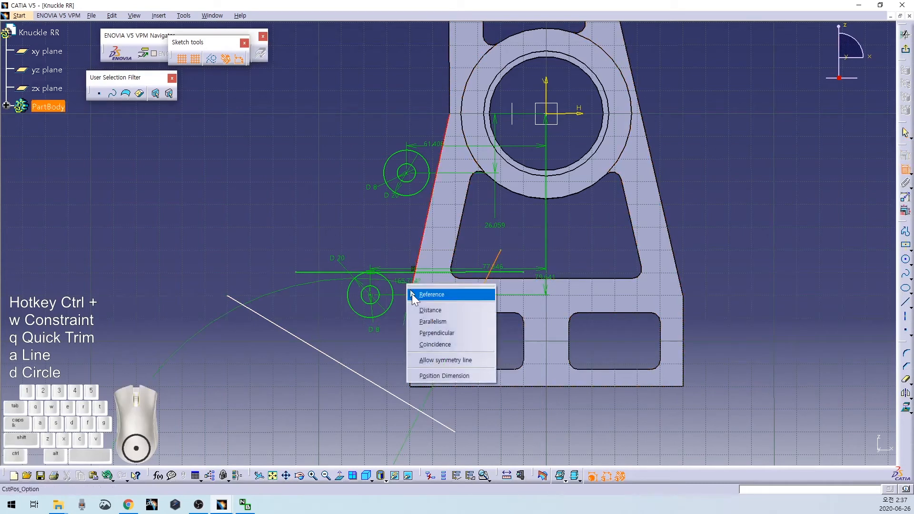
click(442, 347)
Step: Draw a steep line across the plate's lower pocket and make it coincident with the plate's vertical side edge
key(ctrl+a)
click(478, 297)
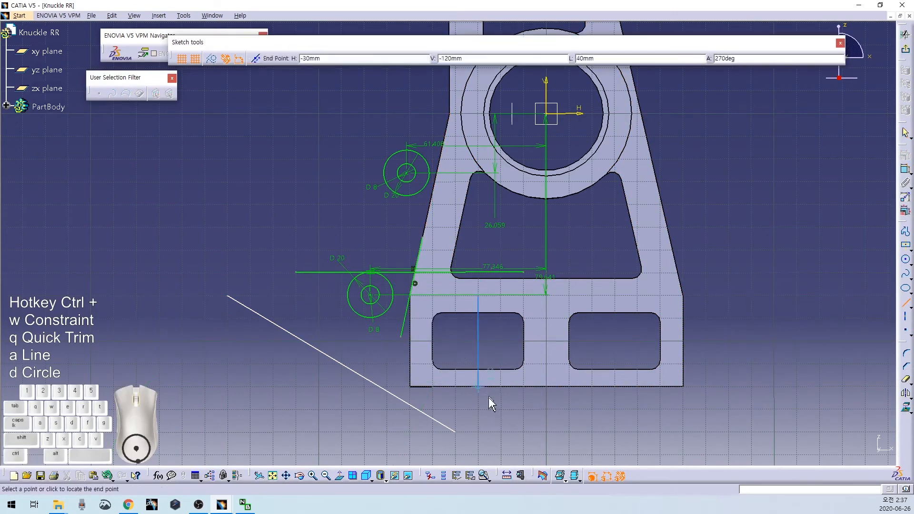
click(458, 430)
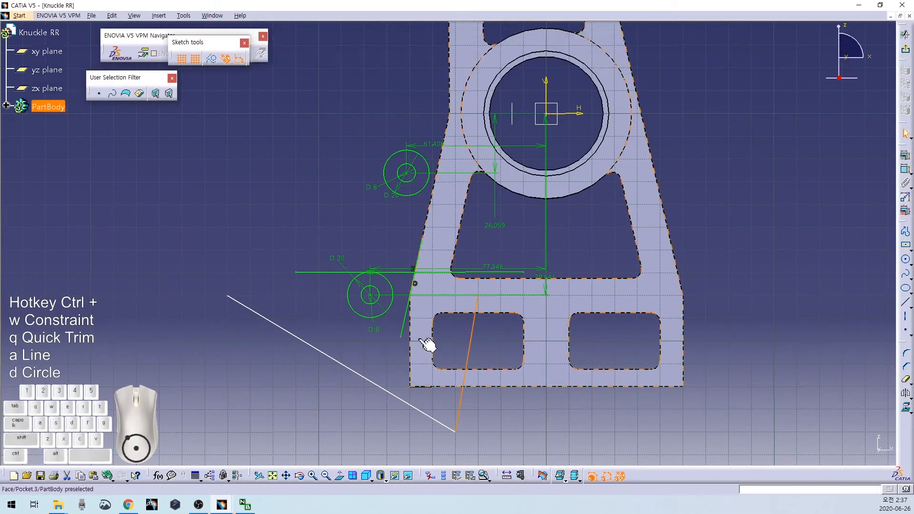
ctrl+click(419, 357)
right_click(445, 344)
click(476, 396)
Step: Trim the two edge-coincident lines to each other at the corner where the tapered side meets the vertical side
scroll(418, 305, up, 5)
click(403, 253)
key(ctrl+q)
click(402, 219)
key(ctrl+q)
click(396, 276)
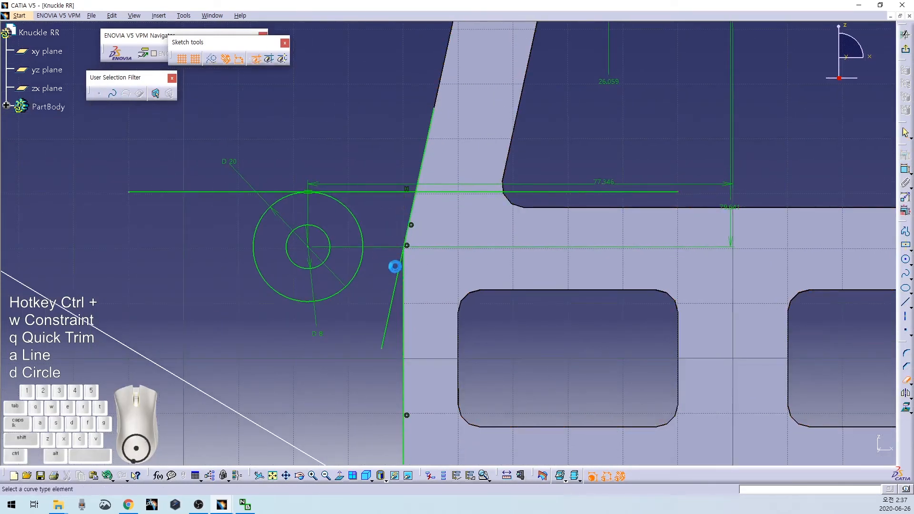
scroll(381, 241, down, 5)
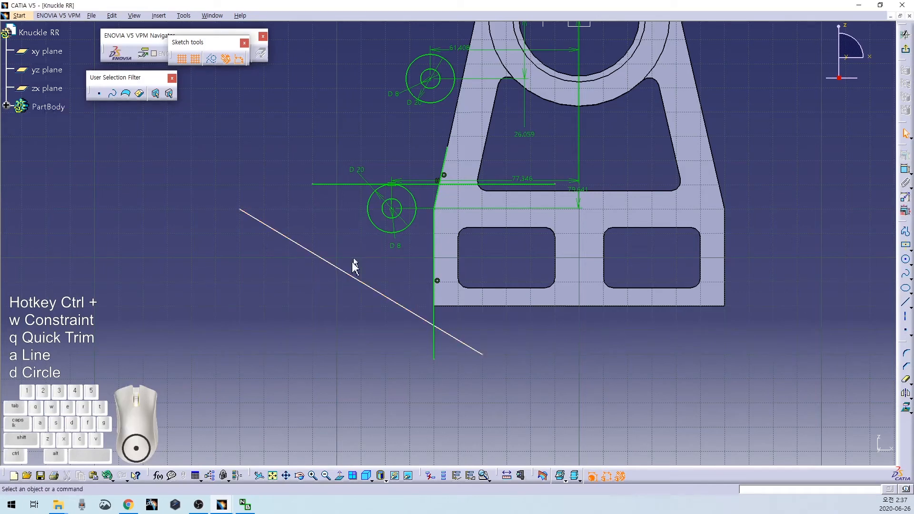
Step: Dimension the angle between the lower slanting line and the vertical axis at 40 degrees
middle_drag(394, 103, 383, 183)
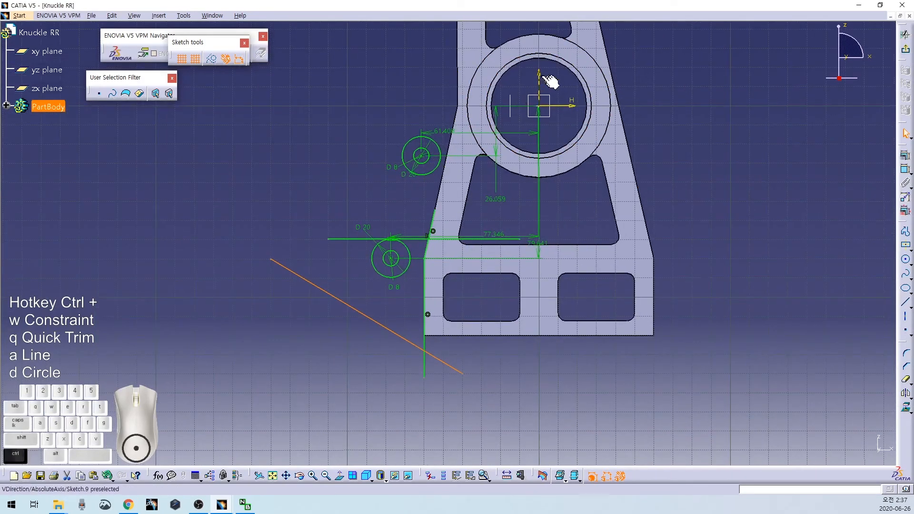
ctrl+click(541, 78)
key(ctrl+w)
double_click(508, 348)
text(40)
key(Return)
Step: Move the lower slanting line and its endpoint closer to the circle pair and make the line tangent to the lower 20 mm circle
drag(448, 312, 425, 324)
click(387, 302)
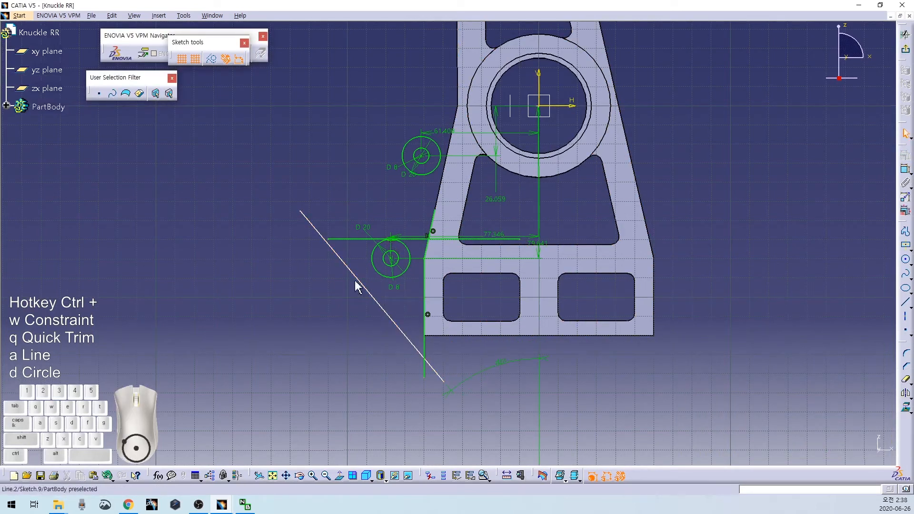
drag(300, 214, 342, 257)
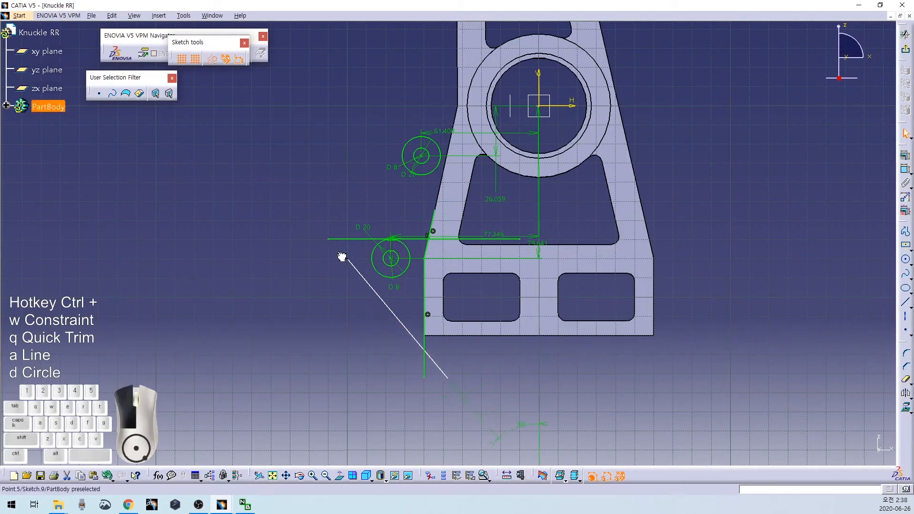
click(376, 310)
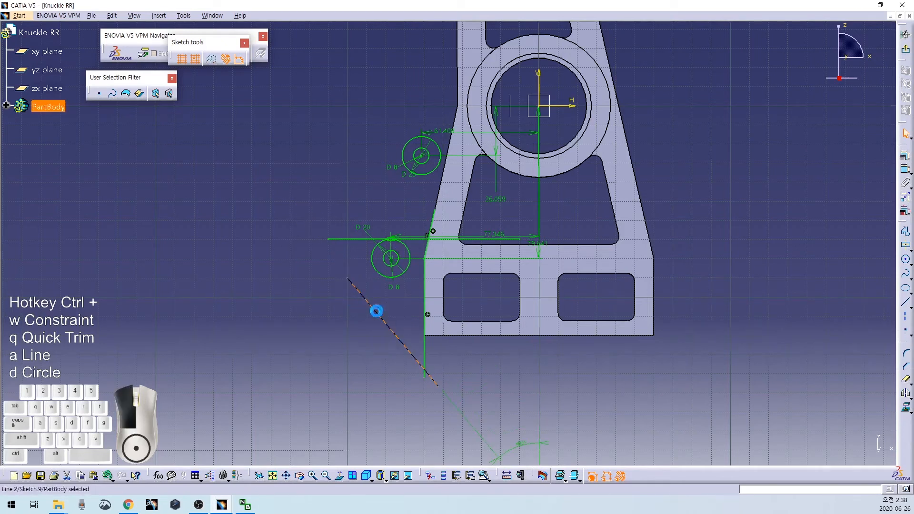
right_click(374, 282)
click(395, 327)
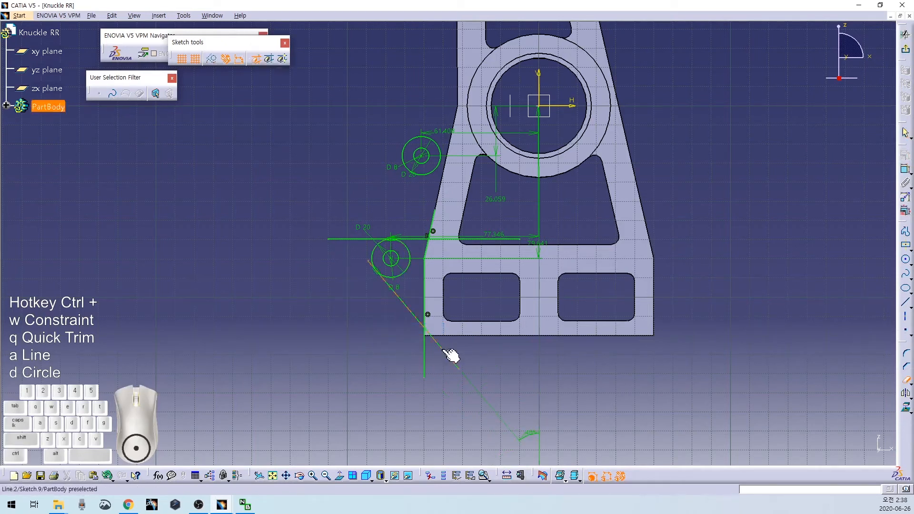
Step: Trim the lower tangent lines, edge lines and 20 mm circle into a closed lug outline against the plate
mouse_move(369, 327)
middle_down()
mouse_move(390, 339)
mouse_move(377, 251)
middle_up()
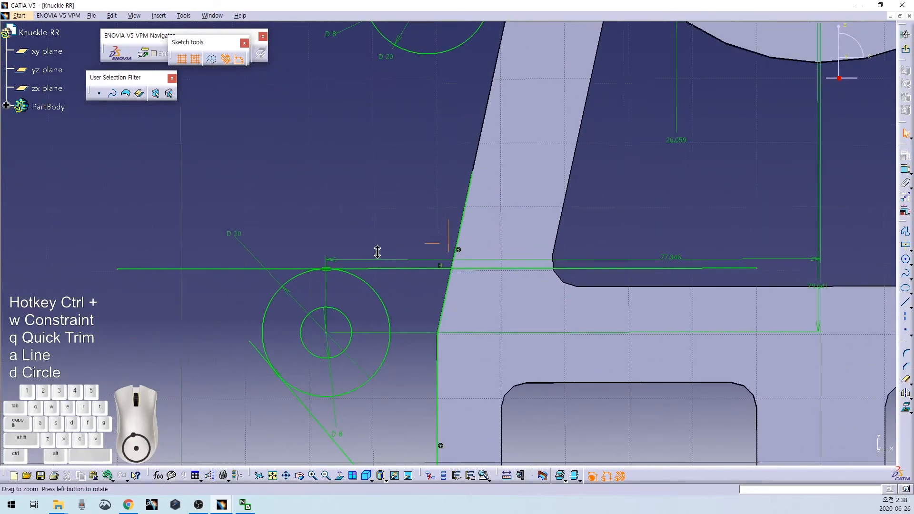
click(477, 268)
key(ctrl+q)
click(459, 235)
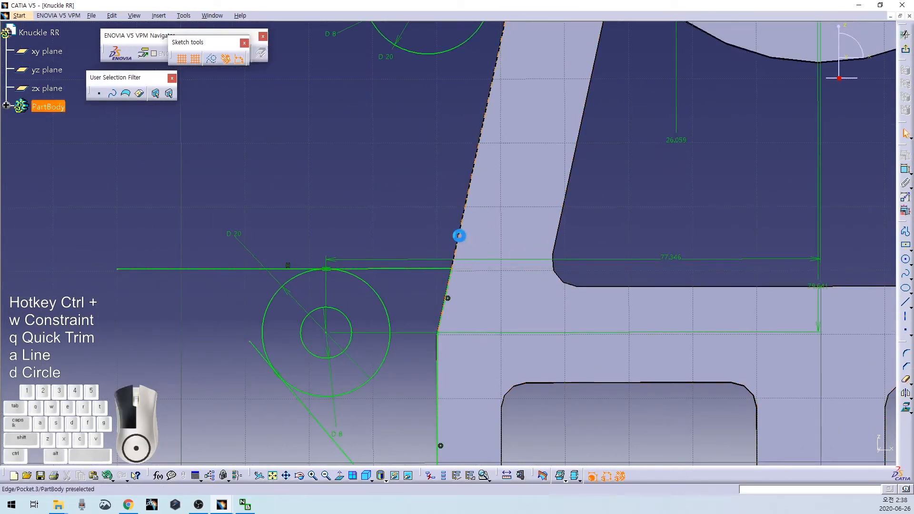
key(ctrl+q)
click(276, 274)
key(ctrl+q)
click(262, 352)
key(ctrl+q)
click(388, 365)
Step: Draw a horizontal line just above the upper circle pair, extending across the plate's side edge
mouse_move(373, 187)
middle_down()
mouse_move(390, 184)
mouse_move(403, 295)
mouse_move(390, 292)
middle_up()
key(ctrl+a)
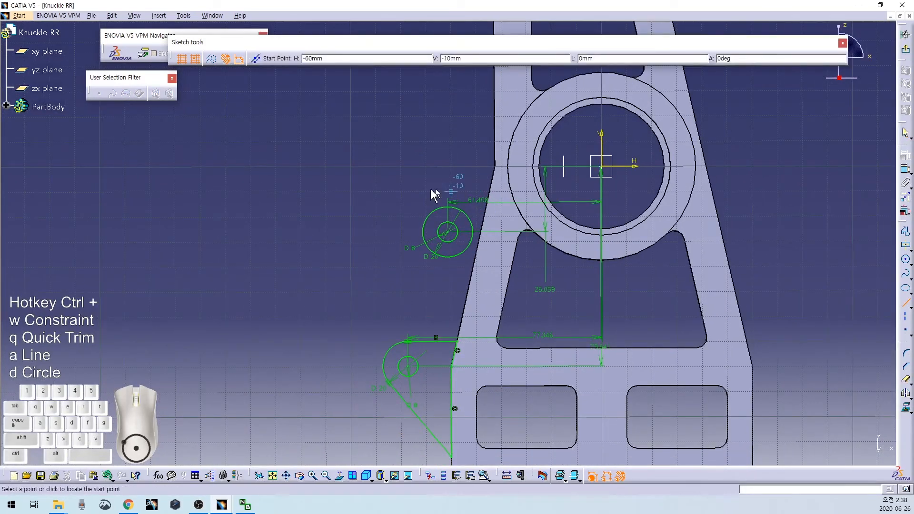
click(388, 192)
click(576, 192)
key(ctrl+a)
click(325, 217)
click(524, 339)
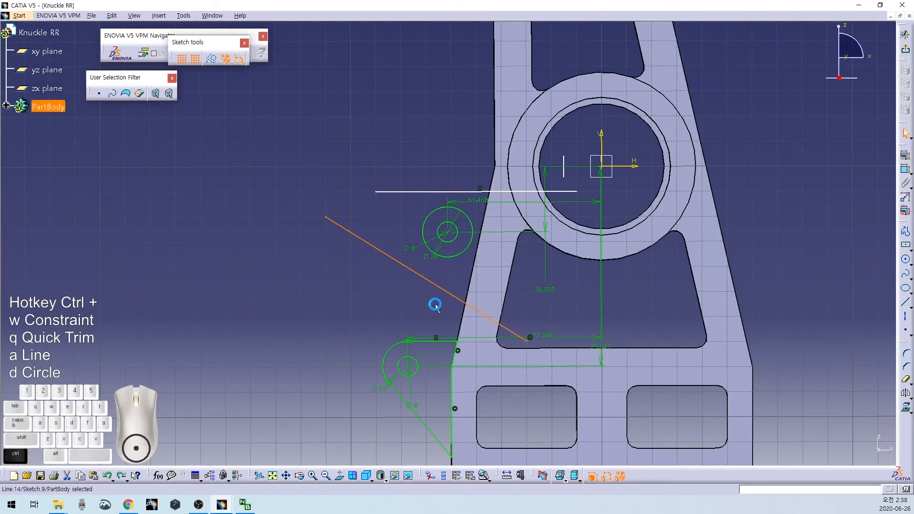
key(ctrl+x)
Step: Draw a slanting line below the upper circle pair, running down across the plate's tapered side into the lower pocket
key(ctrl+a)
click(376, 242)
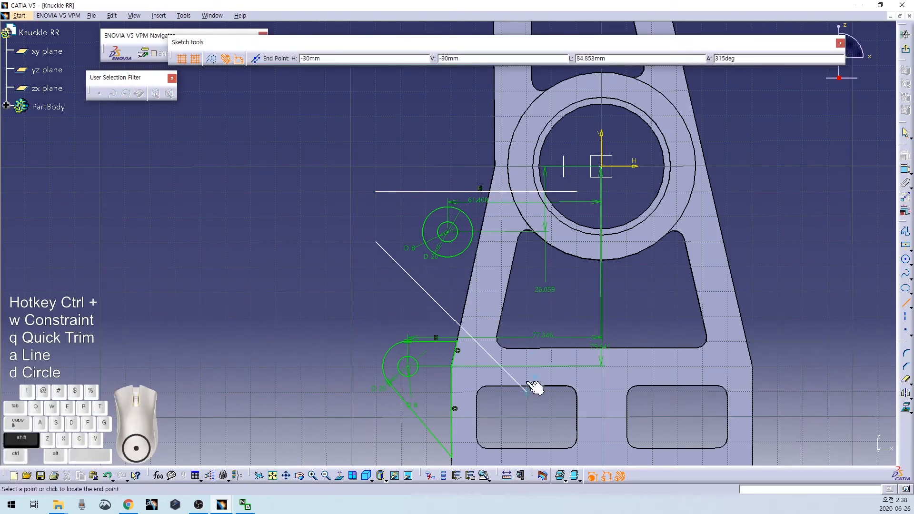
click(527, 391)
Step: Draw a steep line over the plate, make it coincident with the tapered side edge, and extend it to that edge's upper corner
key(ctrl+a)
click(577, 242)
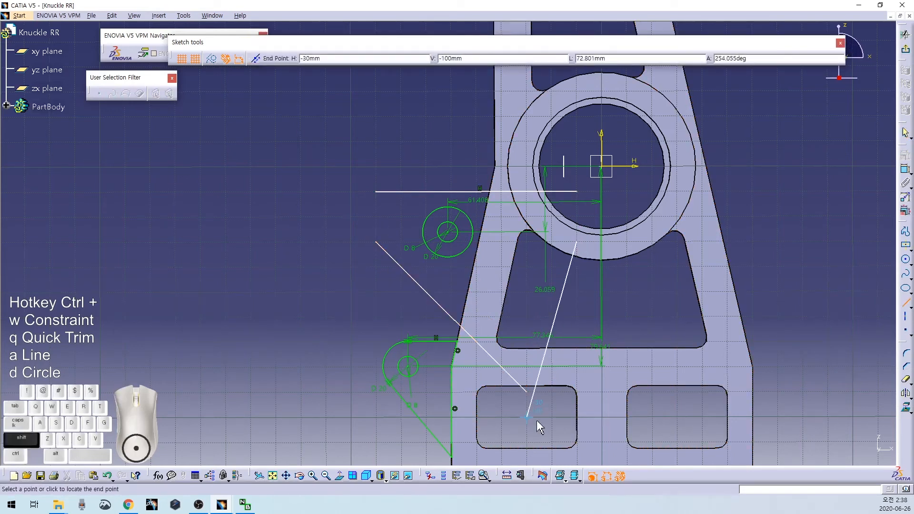
click(527, 417)
ctrl+click(476, 277)
right_click(529, 290)
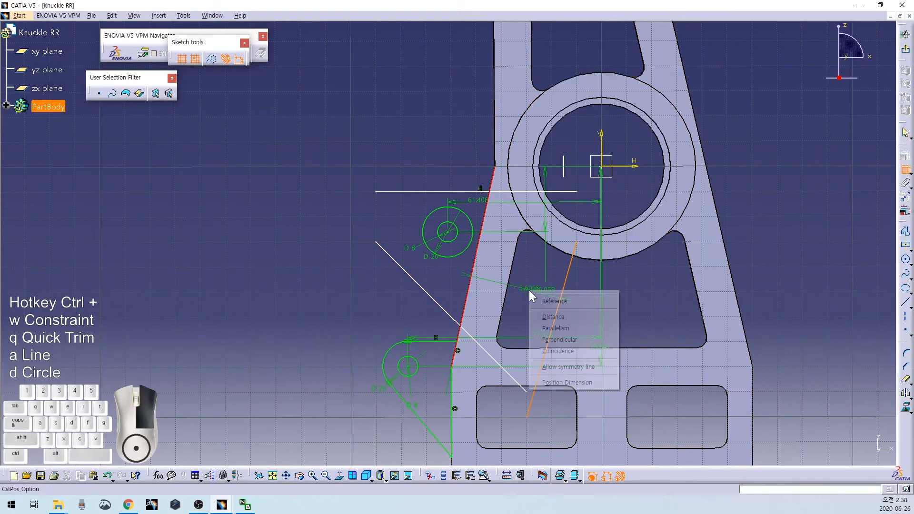
click(556, 353)
drag(483, 221, 494, 166)
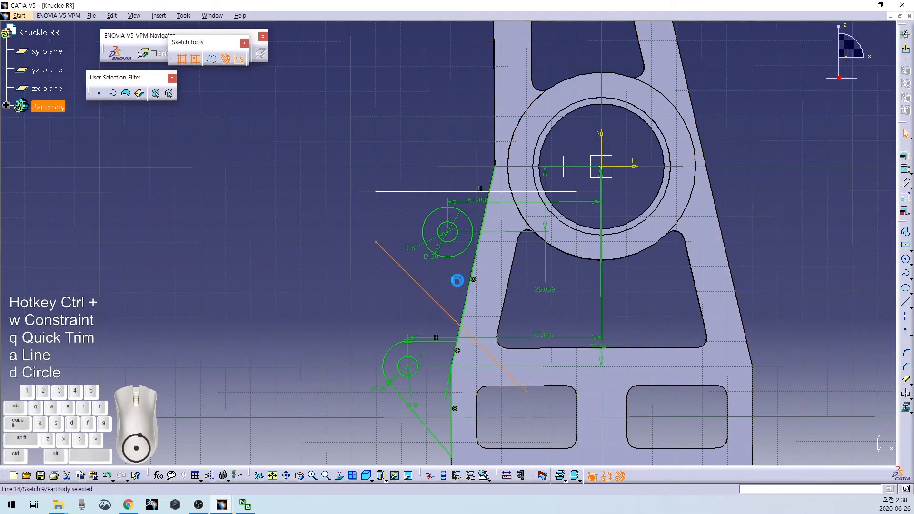
Step: Make the upper slanting line tangent to the upper 20 mm circle and set its angle to the vertical axis to 40 degrees
right_click(388, 280)
click(417, 335)
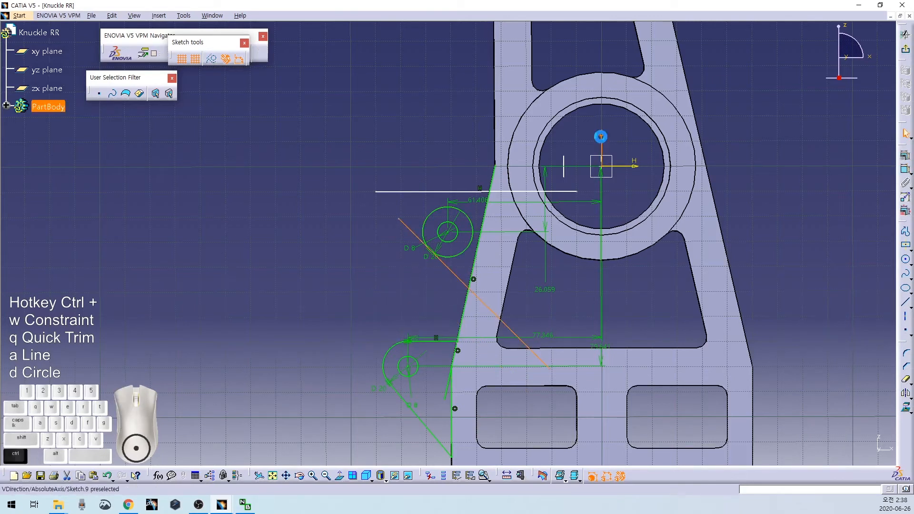
ctrl+click(601, 137)
key(ctrl+w)
double_click(567, 308)
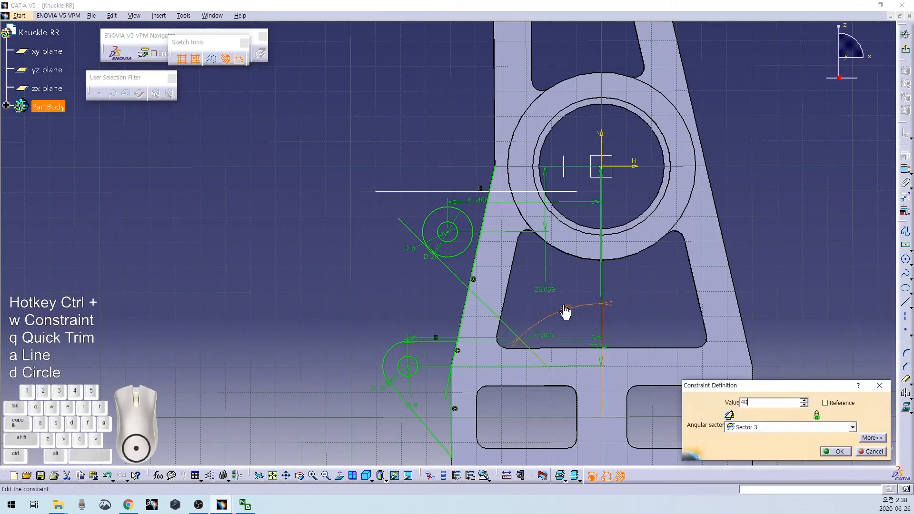
key(Return)
Step: Make the upper horizontal line tangent to the upper 20 mm circle
key(ctrl+q)
click(413, 228)
click(460, 191)
click(476, 170)
click(481, 189)
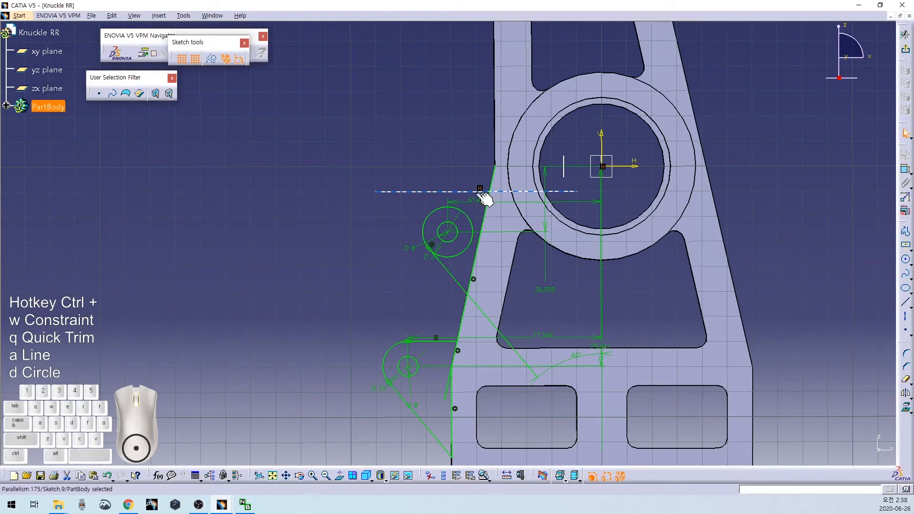
click(460, 191)
ctrl+click(468, 218)
key(ctrl+w)
right_click(391, 221)
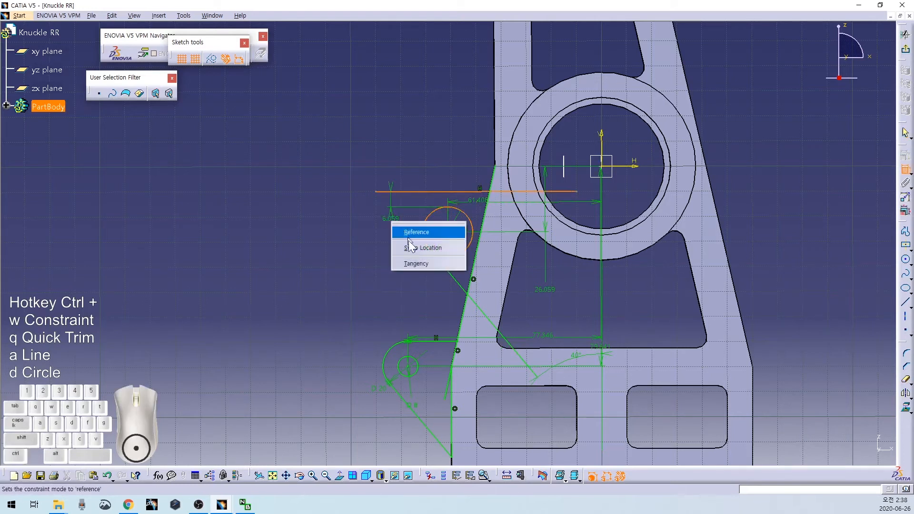
click(416, 263)
Step: Trim the upper tangent lines, edge line and 20 mm circle into a closed lug outline against the tapered side
key(ctrl+q)
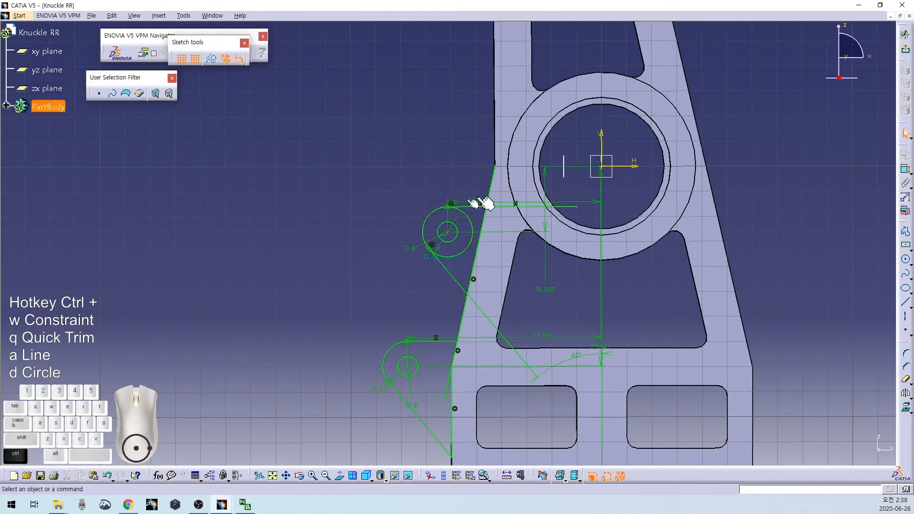
click(492, 186)
key(ctrl+q)
click(510, 206)
middle_drag(411, 306, 420, 255)
click(450, 406)
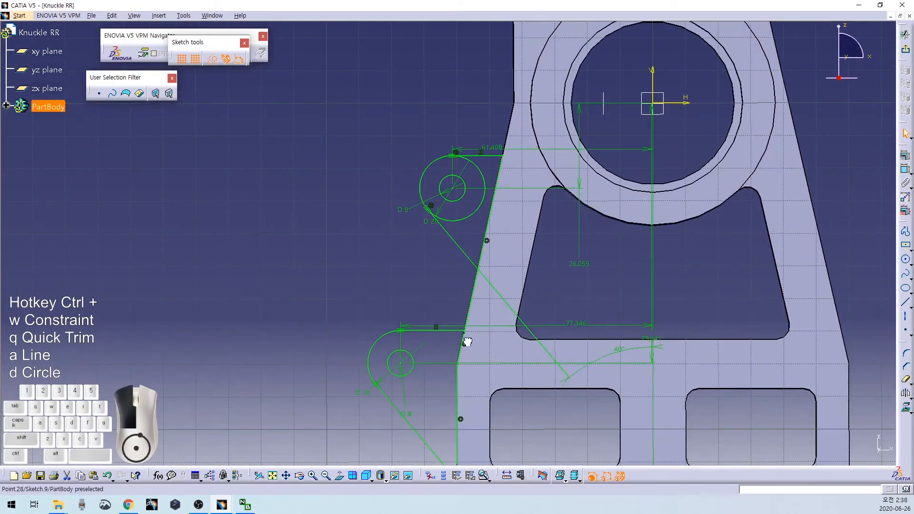
mouse_move(488, 281)
middle_down()
mouse_move(450, 313)
mouse_move(475, 285)
mouse_move(477, 205)
mouse_move(470, 231)
middle_up()
key(ctrl+q)
click(481, 258)
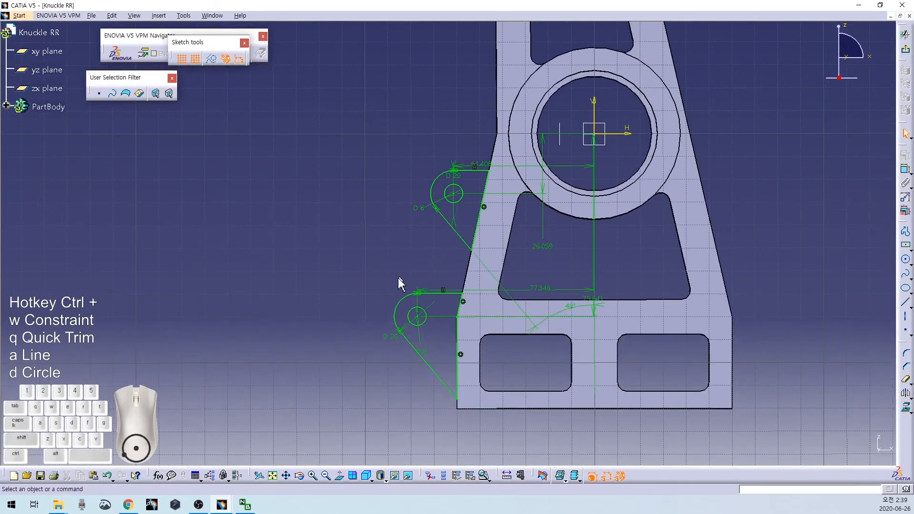
Step: Leave the sketch and pad the two side lug profiles 15 mm
mouse_move(412, 288)
middle_down()
mouse_move(432, 135)
mouse_move(427, 250)
middle_up()
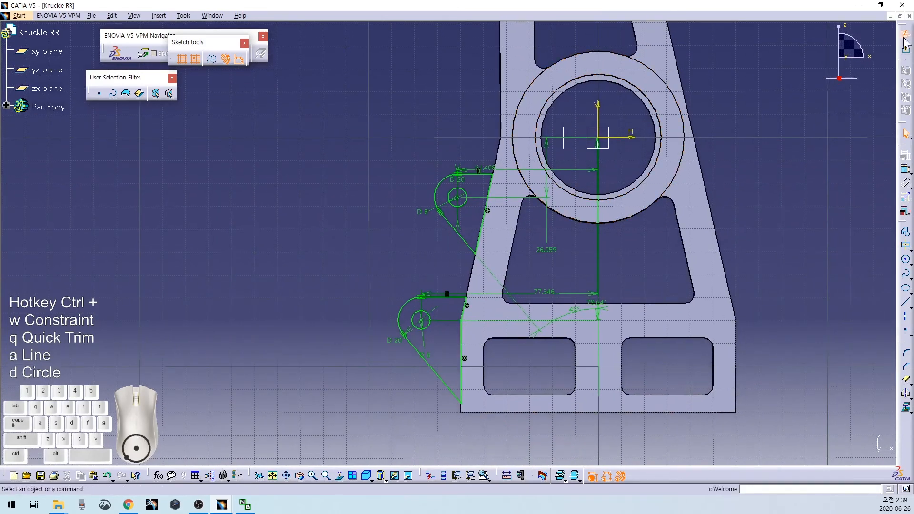
click(906, 52)
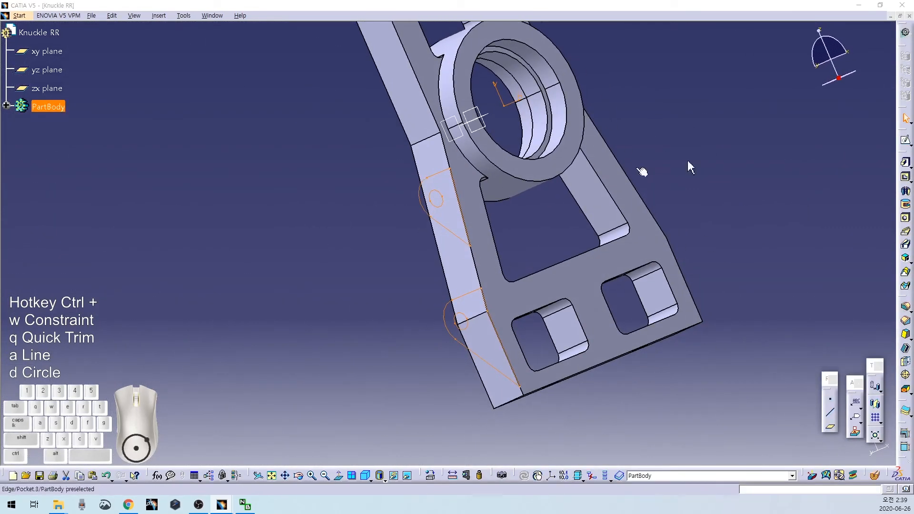
click(905, 162)
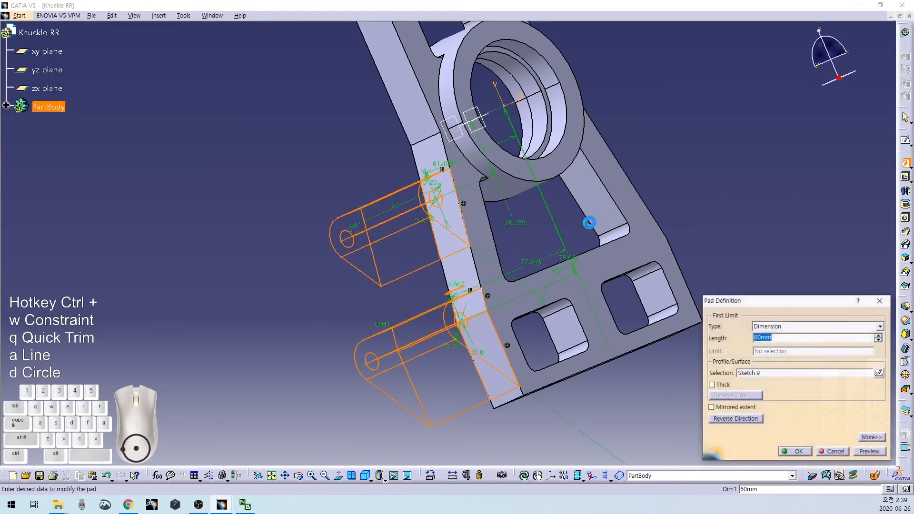
text(15)
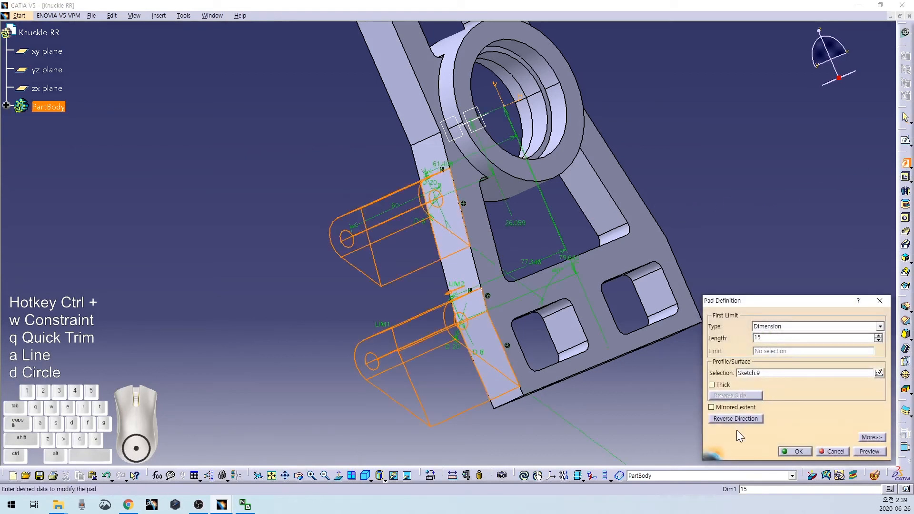
click(798, 452)
middle_drag(554, 238, 553, 272)
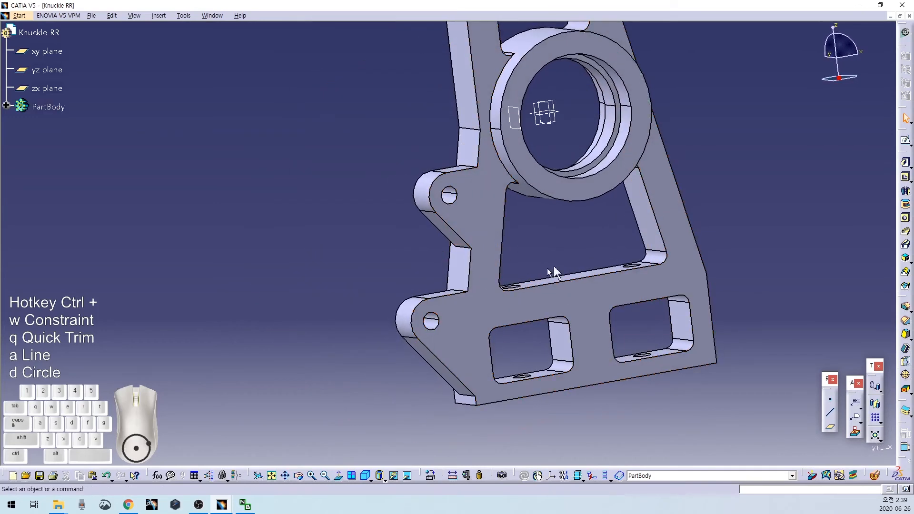
Step: Start a sketch on the plate's front face including the lugs and draw two circles beside the lugs
mouse_move(260, 286)
middle_down()
mouse_move(313, 269)
mouse_move(616, 267)
mouse_move(542, 245)
mouse_move(308, 280)
mouse_move(500, 255)
middle_up()
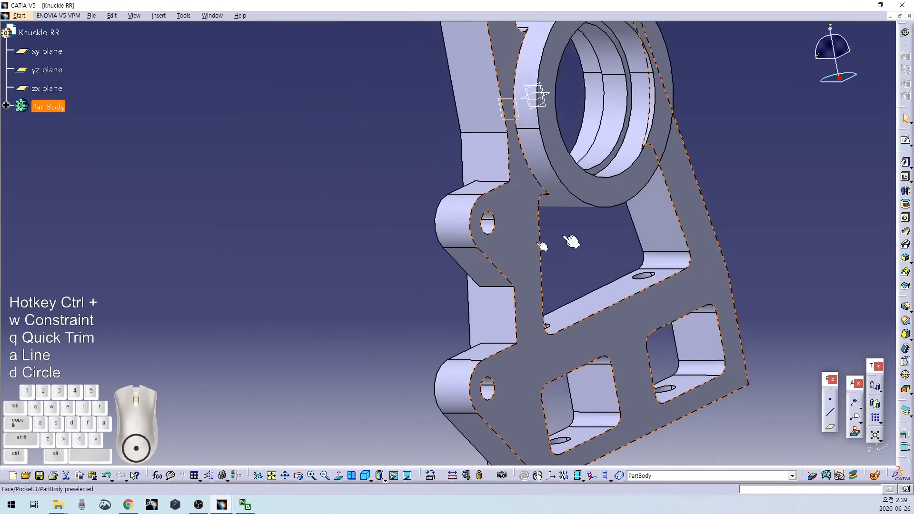
click(533, 93)
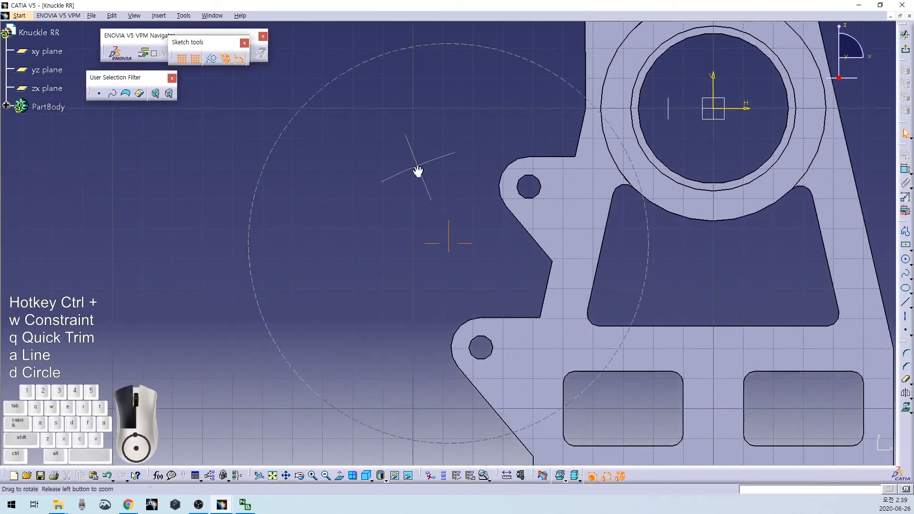
key(ctrl+d)
click(337, 199)
click(357, 214)
key(ctrl+d)
click(338, 306)
click(357, 341)
key(ctrl+w)
click(389, 381)
double_click(391, 374)
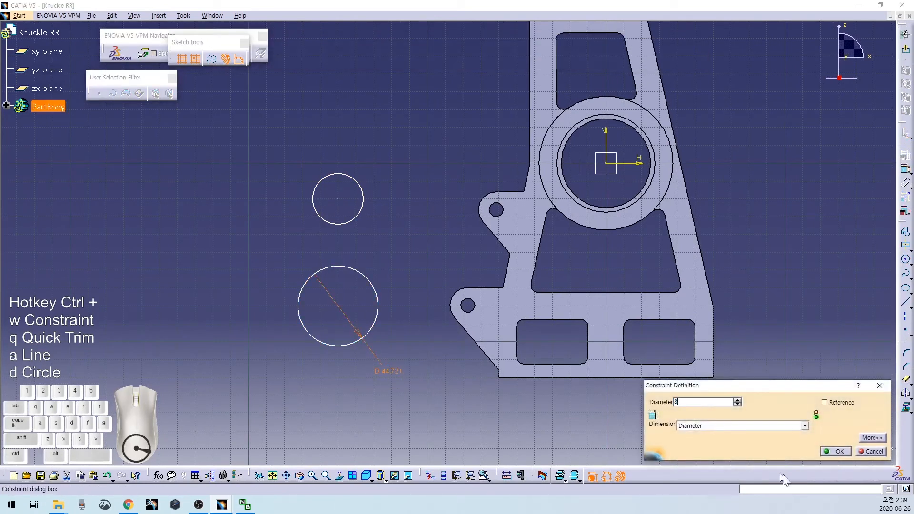
click(880, 452)
click(392, 370)
ctrl+click(394, 372)
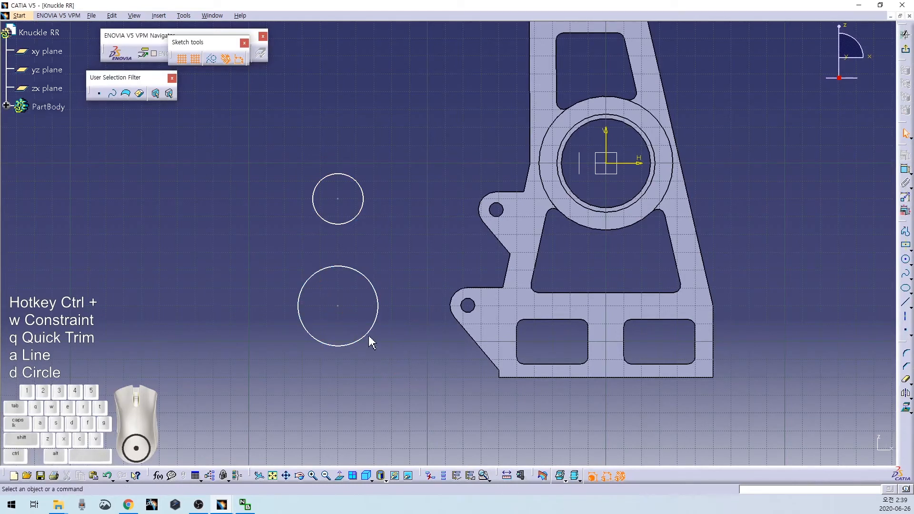
Step: Make the lower and upper sketched circles coincident with the edges of the matching lug holes
right_click(437, 350)
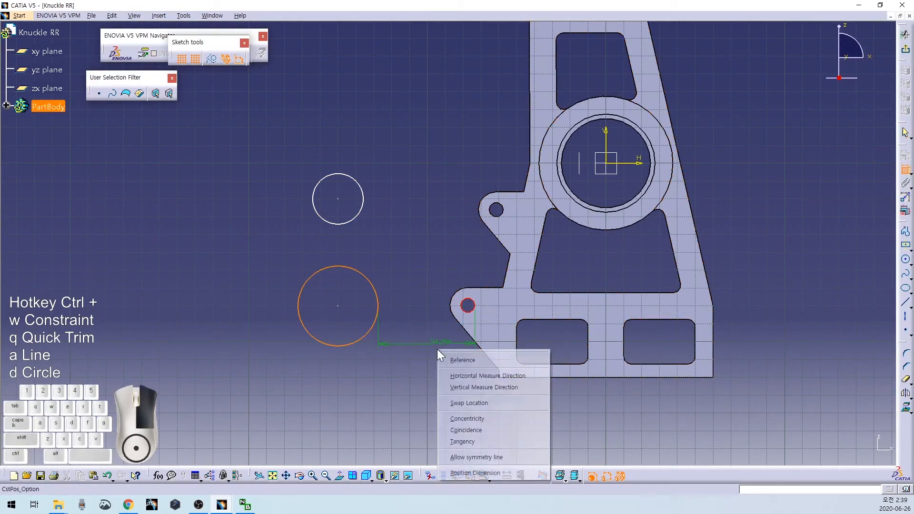
click(466, 430)
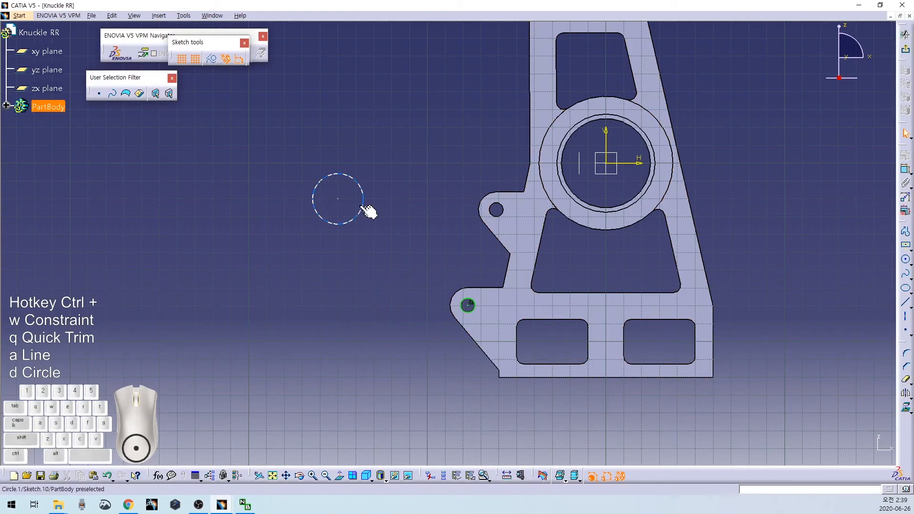
ctrl+click(504, 218)
right_click(453, 239)
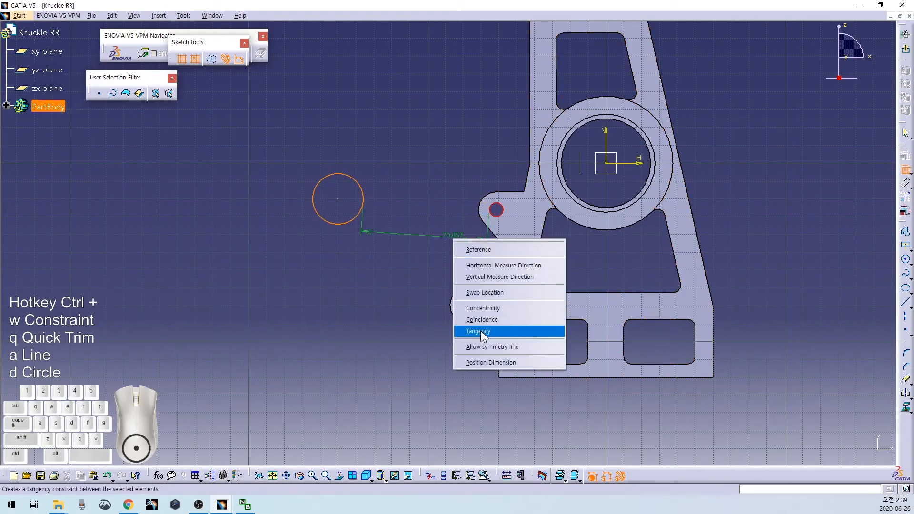
click(481, 319)
Step: Draw two more circles beside the lugs for the outer ring outlines, one above the other
key(ctrl+d)
click(301, 217)
click(320, 235)
key(ctrl+d)
click(337, 324)
click(374, 360)
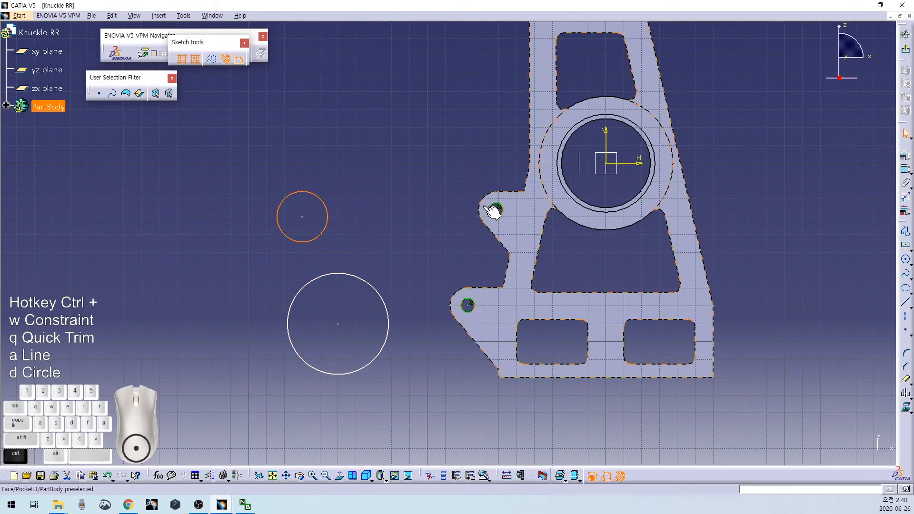
Step: Make the two outer circles coincident with the rounded outer edges of the upper and lower lugs, and leave the sketch
key(ctrl+w)
right_click(449, 187)
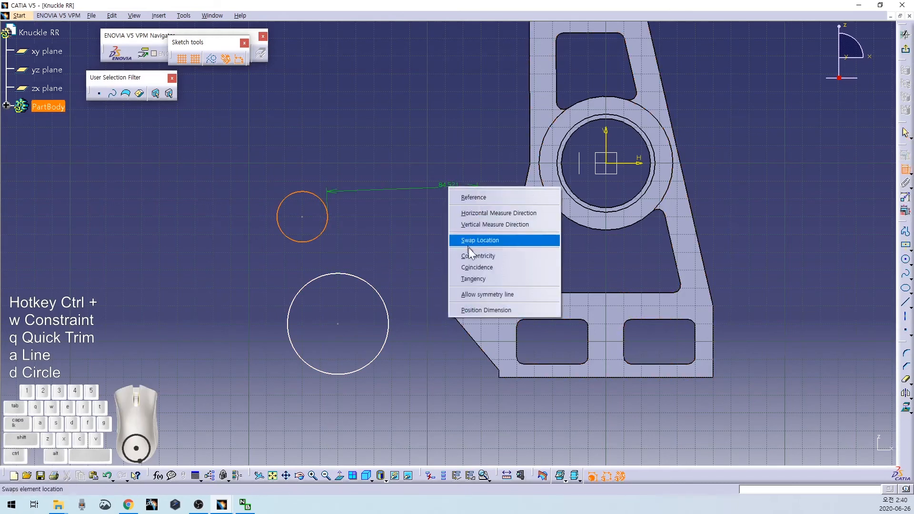
click(487, 267)
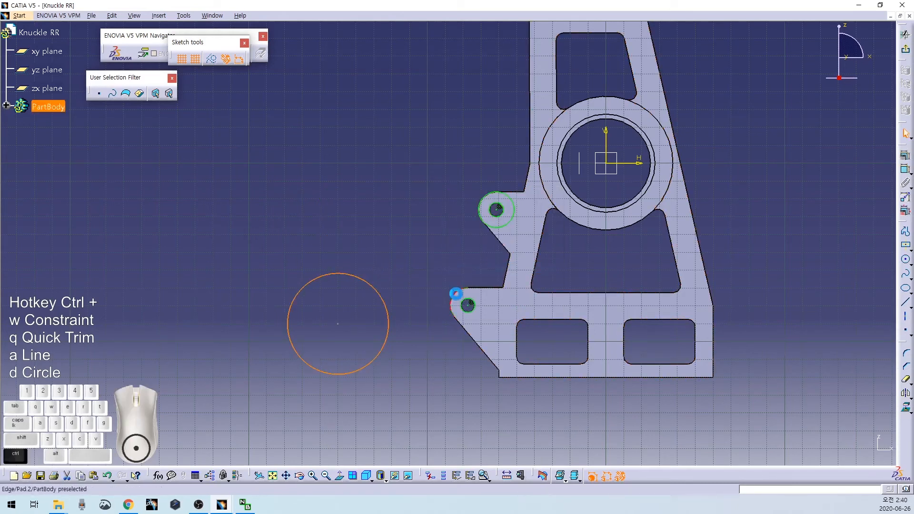
click(456, 294)
right_click(440, 272)
click(484, 349)
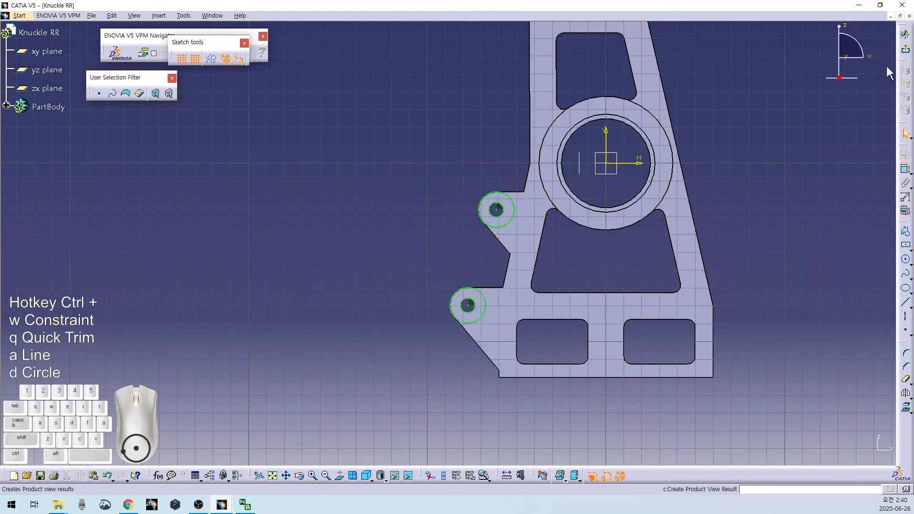
click(905, 49)
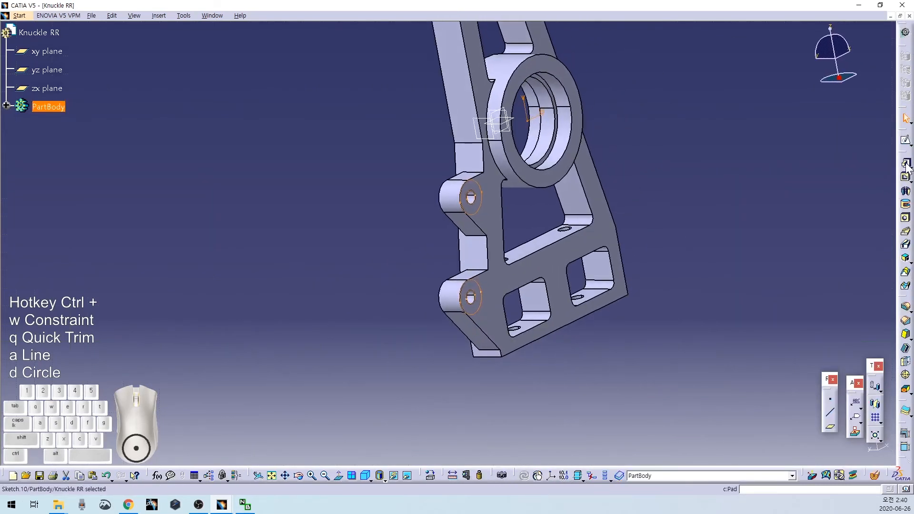
Step: Try to pad the lug ring sketch 15 mm in the default direction
click(906, 165)
key(Return)
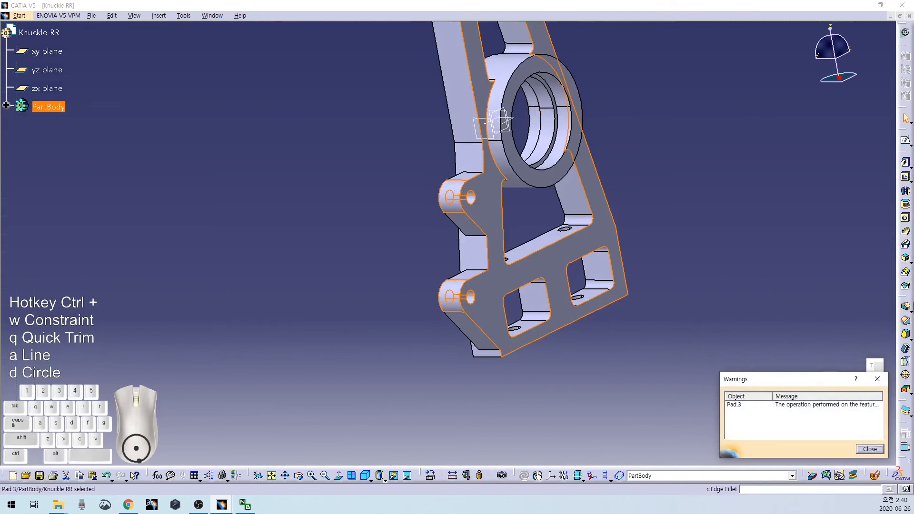
click(877, 379)
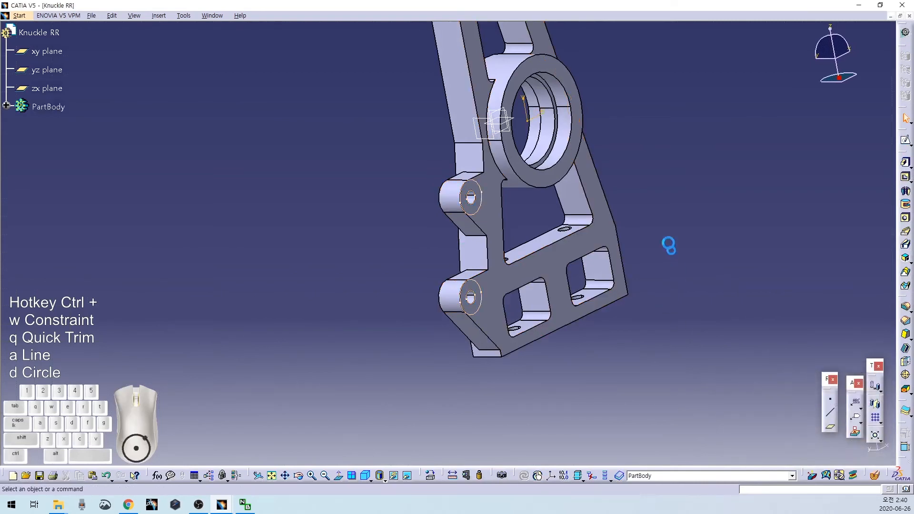
Step: Pad the lug ring sketch in the reversed direction to form short bosses around both lug holes
click(906, 163)
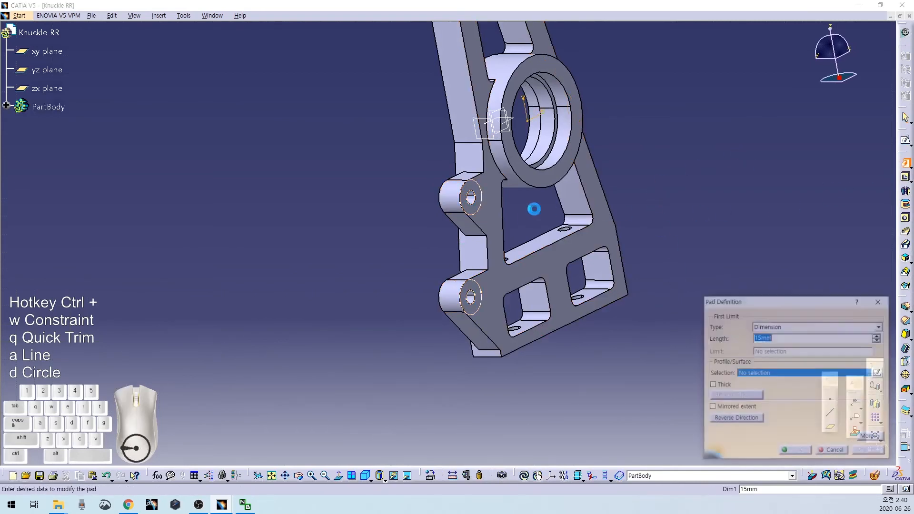
click(481, 208)
click(735, 419)
click(784, 338)
key(Return)
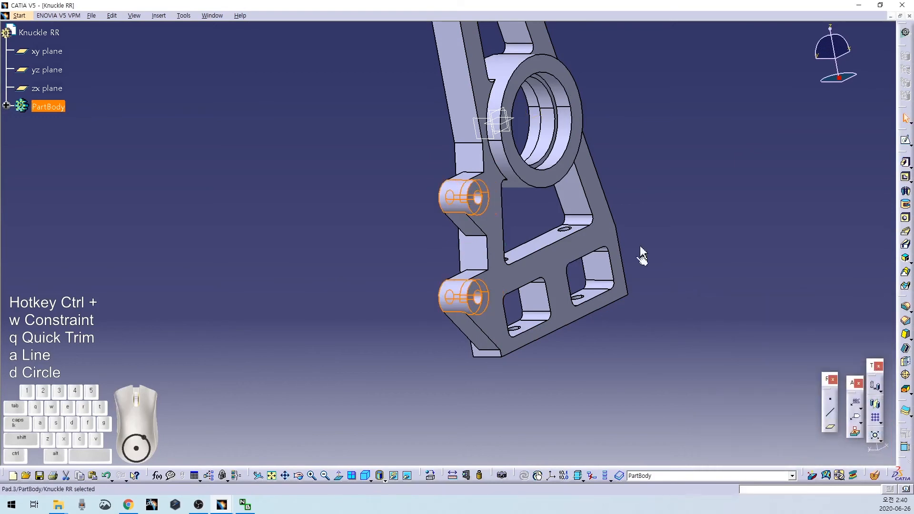
Step: Fillet the four inner edges where the upper and lower lugs meet the plate's side with a 4 mm radius
middle_drag(679, 198, 500, 213)
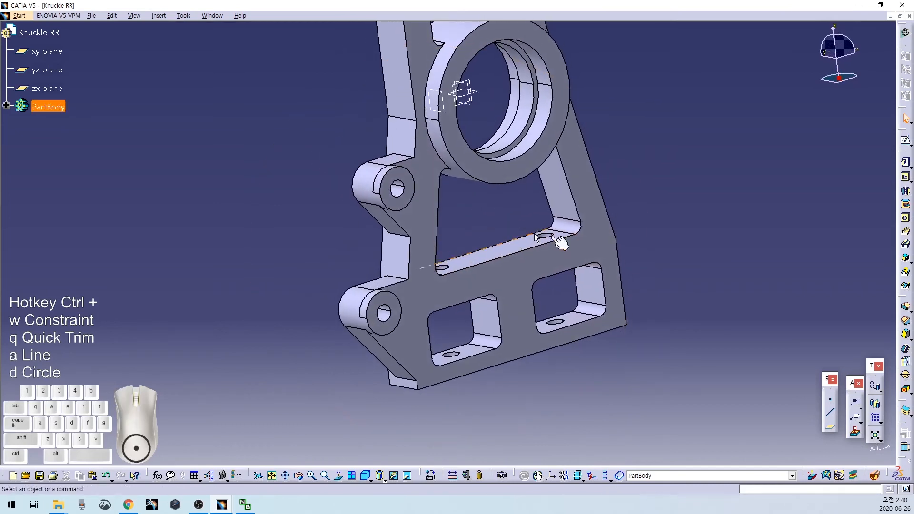
click(906, 307)
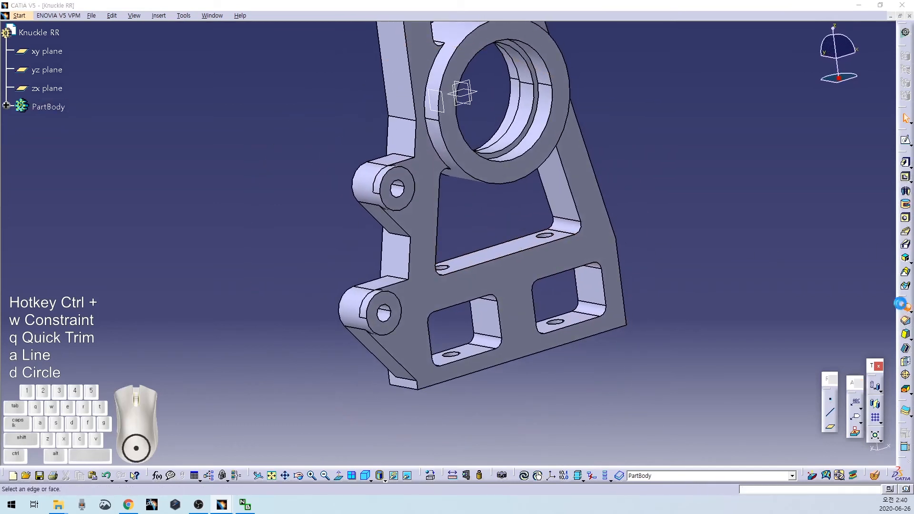
middle_drag(400, 312, 409, 267)
click(433, 303)
click(399, 261)
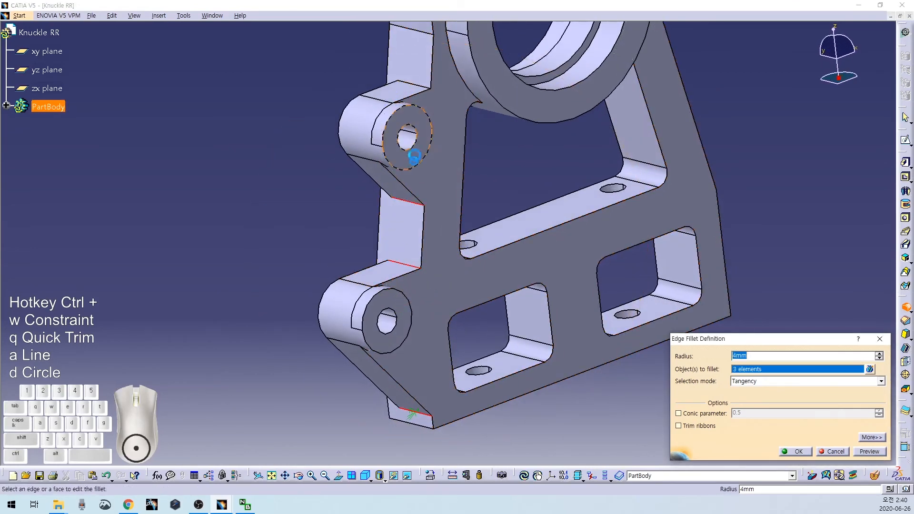
middle_drag(414, 157, 433, 221)
click(426, 209)
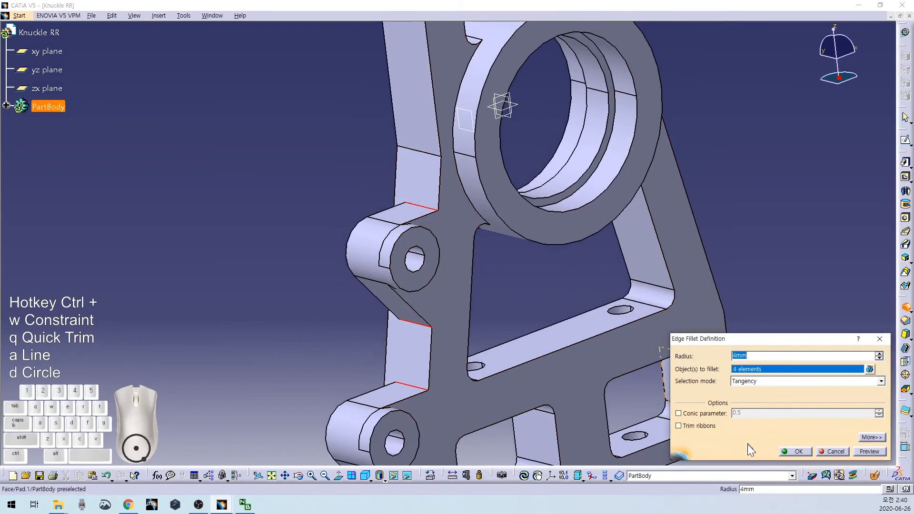
click(785, 451)
middle_drag(506, 273, 521, 349)
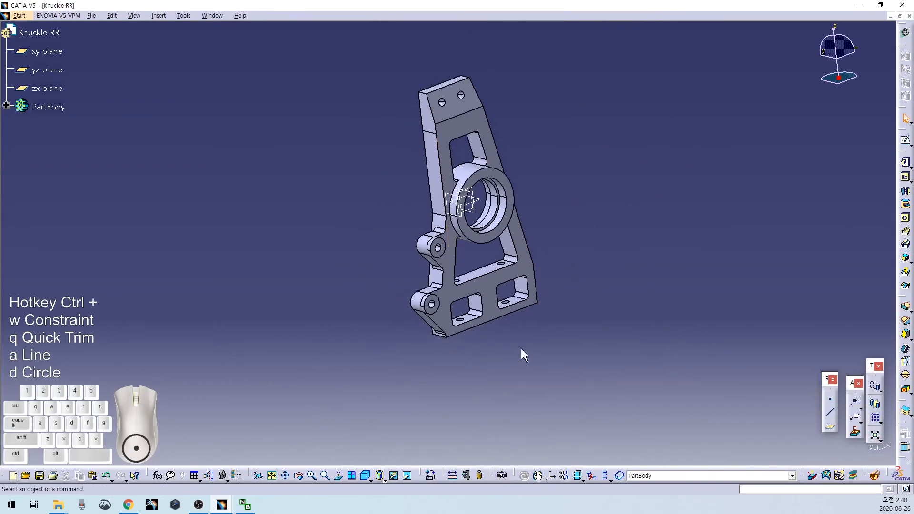
Step: Save the part as Knuckle RR in the Upright folder
middle_drag(307, 204, 522, 254)
key(ctrl+s)
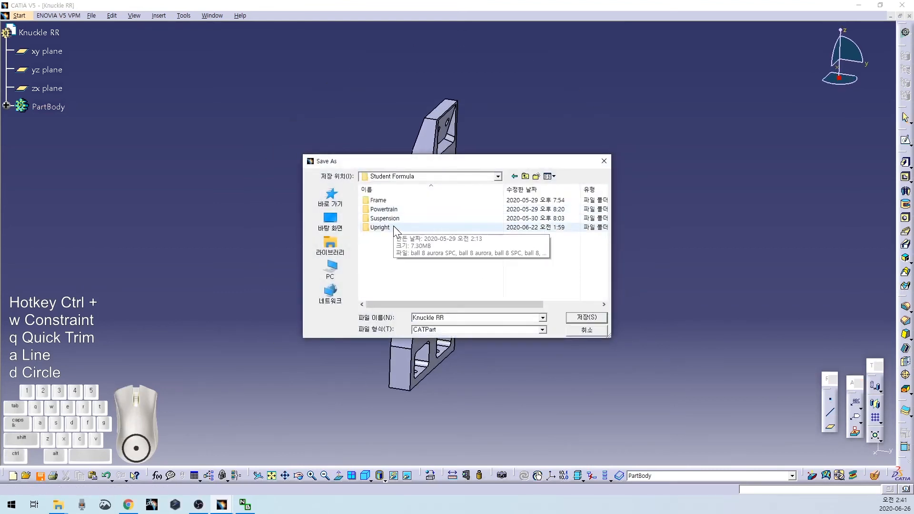
double_click(393, 227)
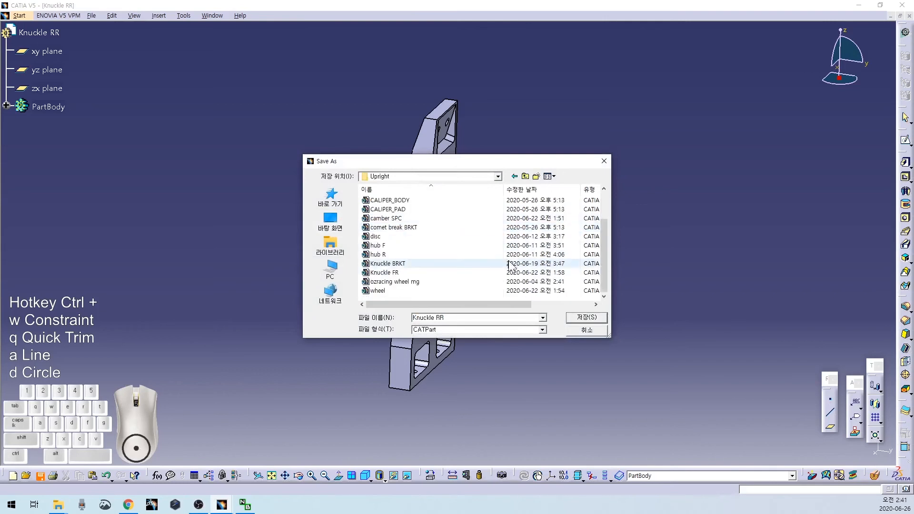
click(586, 317)
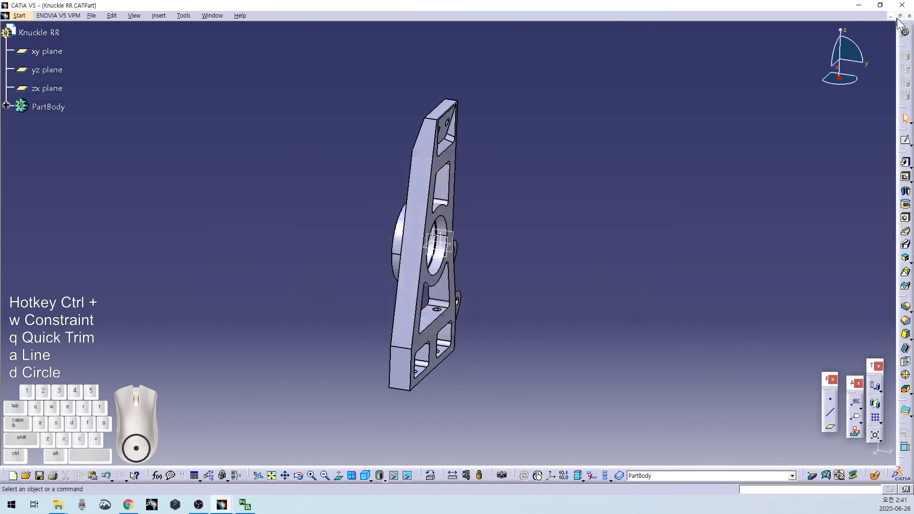
Step: Reduce the Knuckle RR part to a floating window and create a new Assembly Design product
click(900, 16)
drag(433, 49, 521, 79)
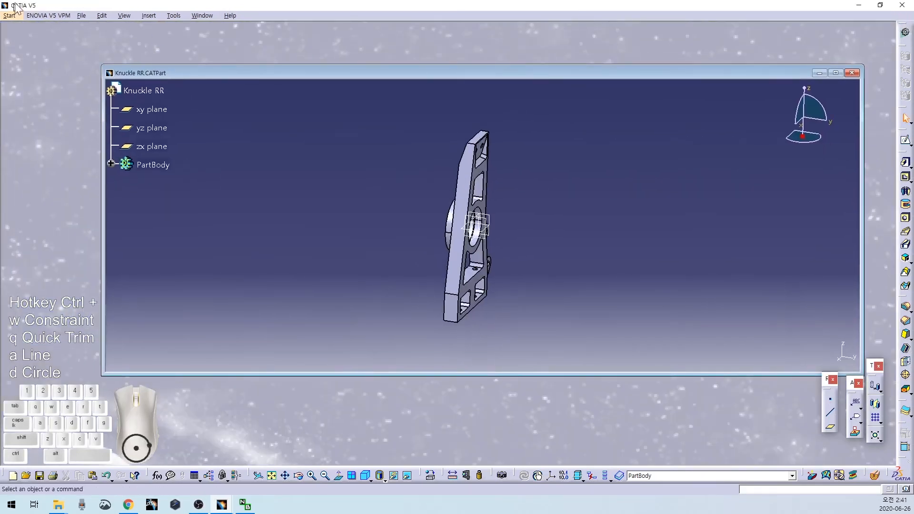
click(18, 16)
mouse_move(96, 42)
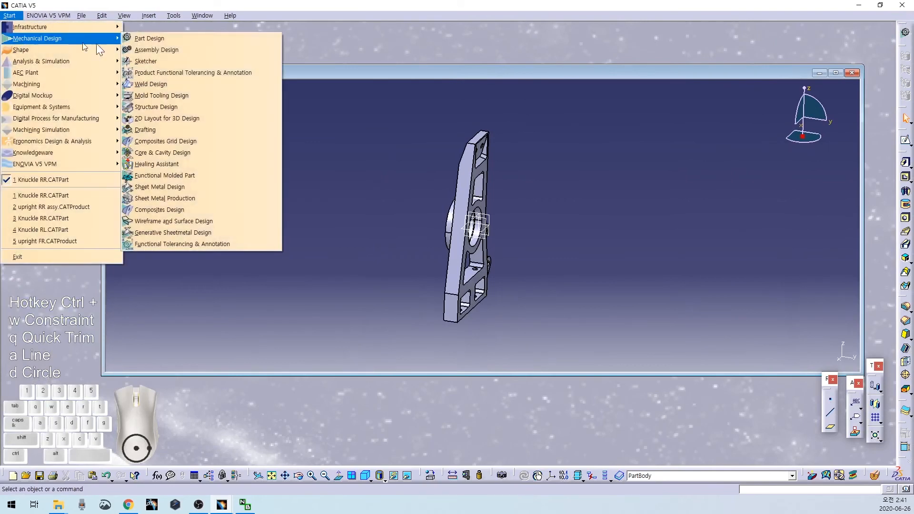
click(168, 51)
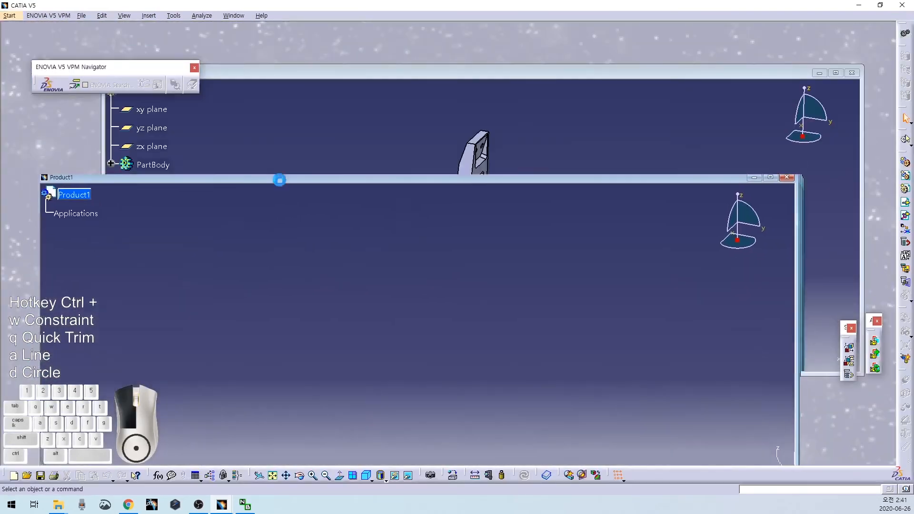
Step: Rearrange the ENOVIA toolbar and the Knuckle RR and Product1 windows so that both documents stay accessible
drag(154, 70, 131, 19)
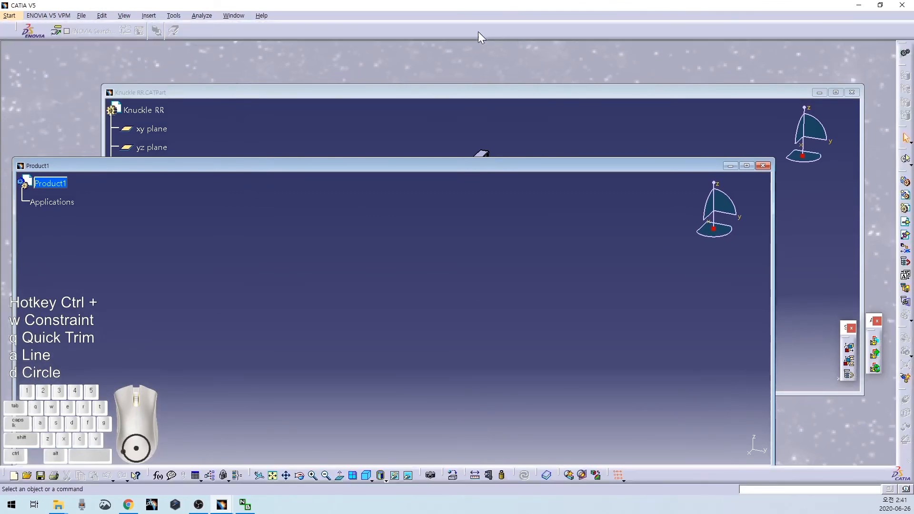
drag(13, 24, 69, 44)
click(267, 72)
drag(266, 71, 326, 72)
drag(142, 145, 163, 112)
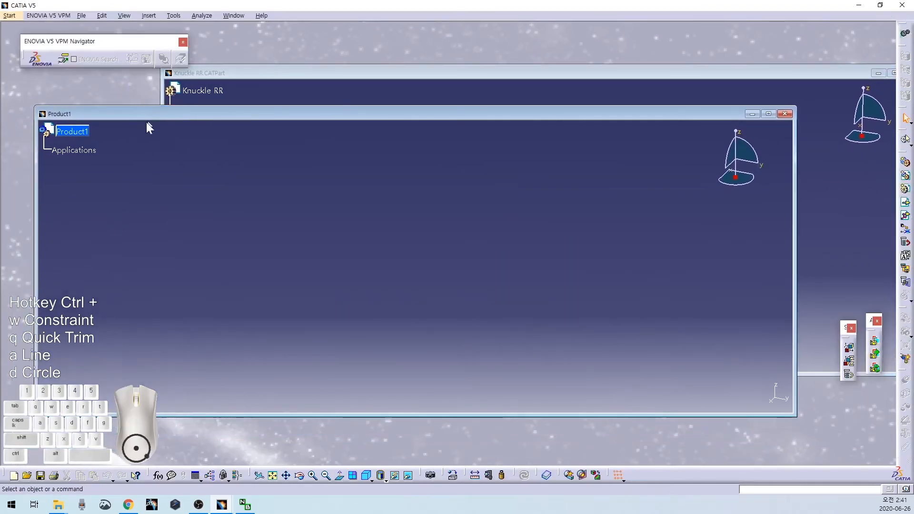
Step: Set the new product's part number to upright RR ASSY and apply the change
click(80, 132)
key(alt+Return)
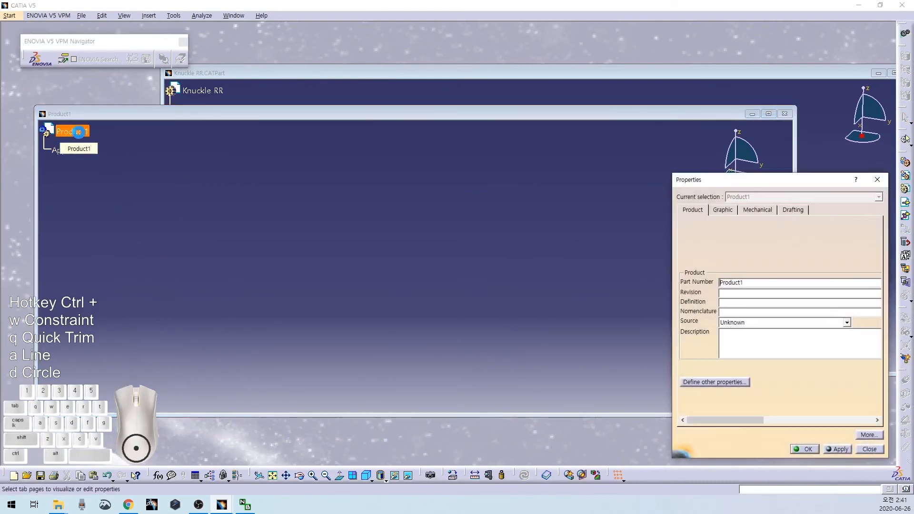
drag(753, 286, 611, 259)
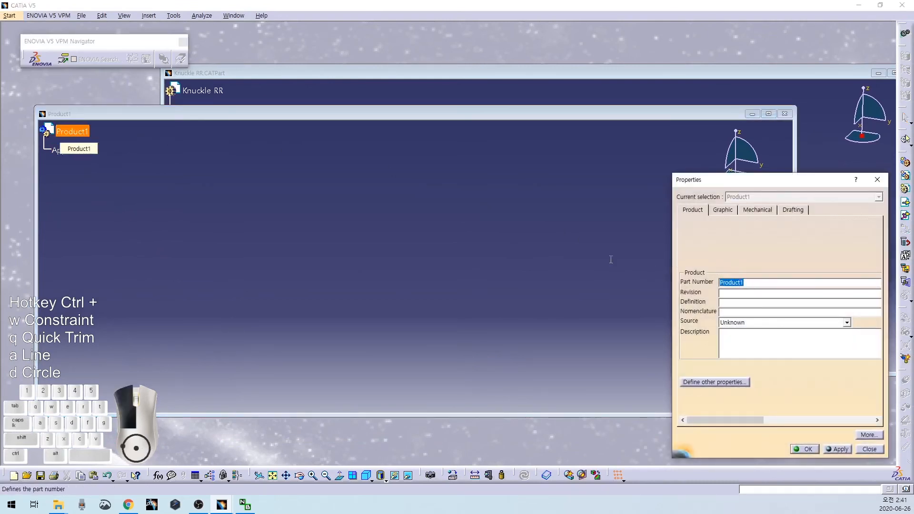
text(upright RR ASSY)
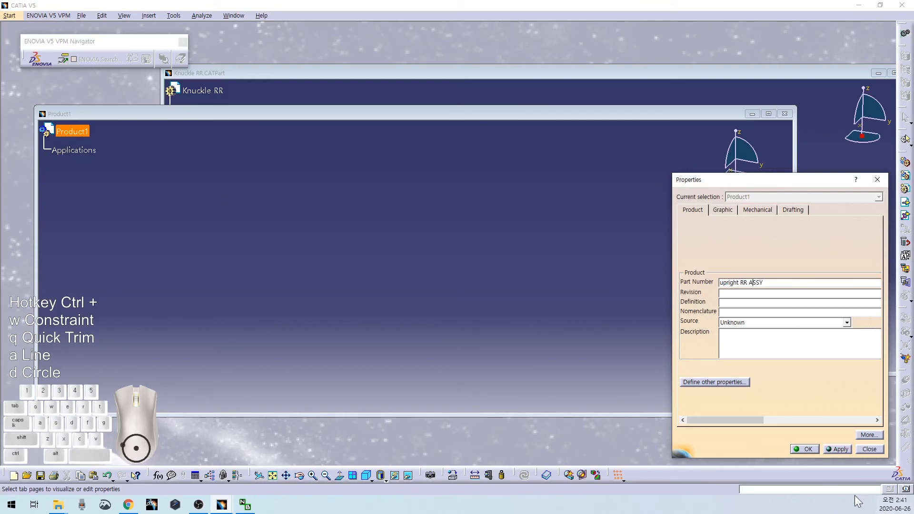
click(836, 449)
click(805, 449)
Step: Open Knuckle BRKT and camber SPC and copy them together with Knuckle RR into the upright RR ASSY product
click(559, 90)
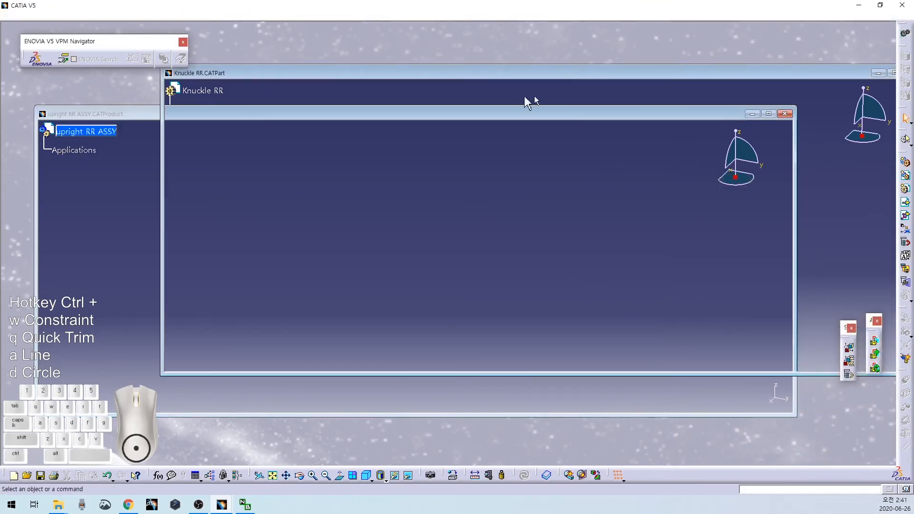
drag(219, 93, 88, 134)
drag(0, 24, 131, 85)
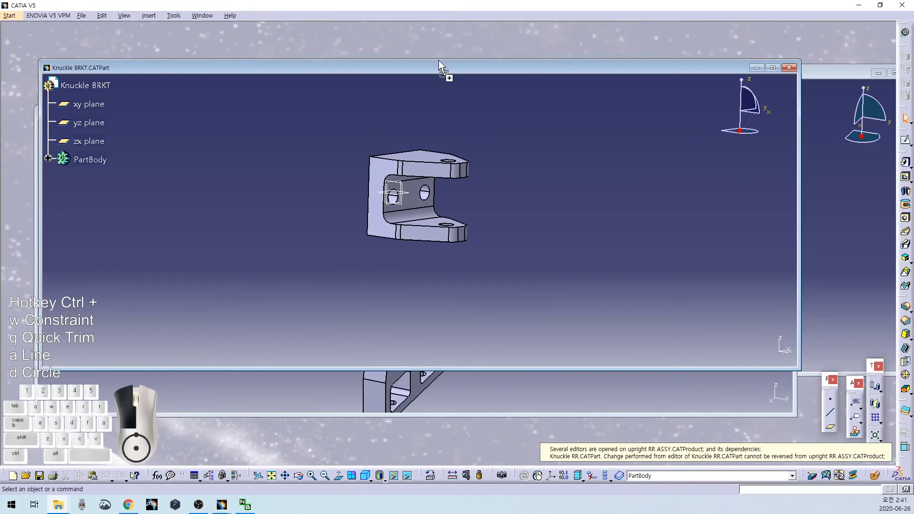
drag(438, 62, 357, 78)
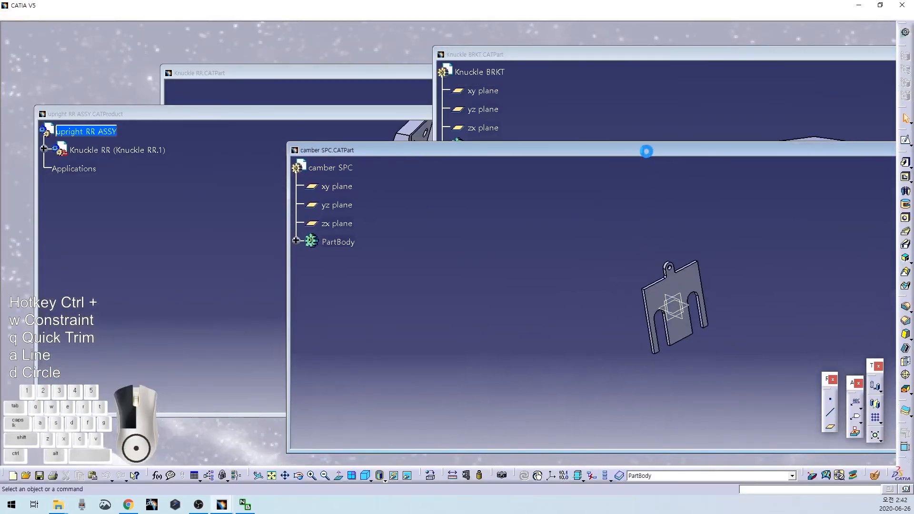
drag(329, 167, 125, 133)
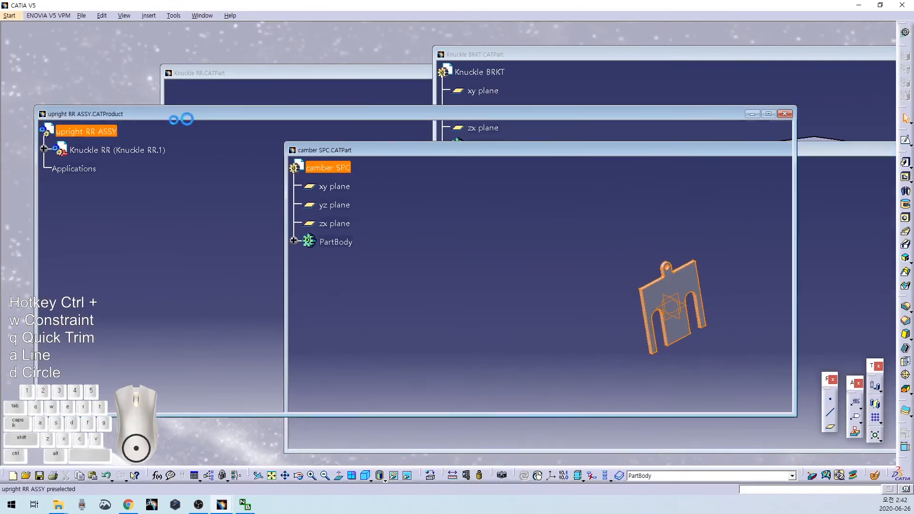
drag(478, 72, 88, 134)
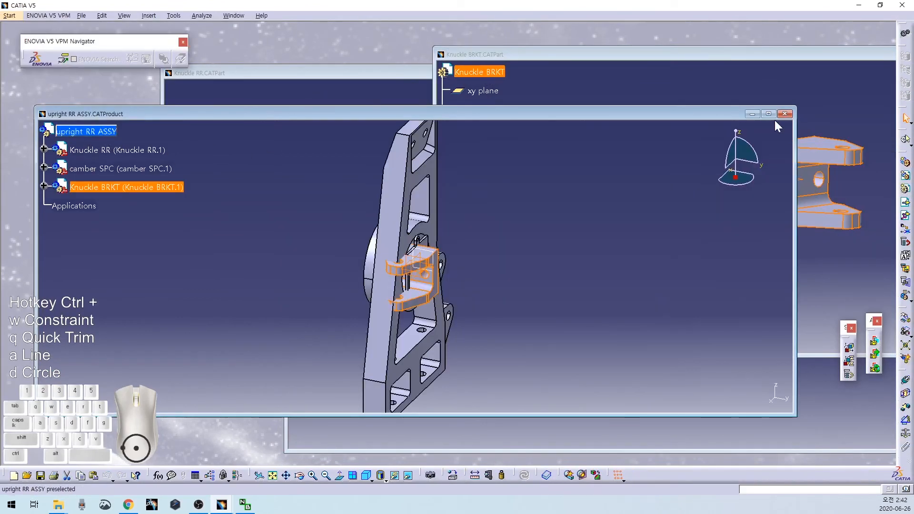
Step: Maximize the assembly's window and fix the Knuckle RR component in place
click(769, 114)
click(704, 174)
middle_drag(642, 215, 586, 279)
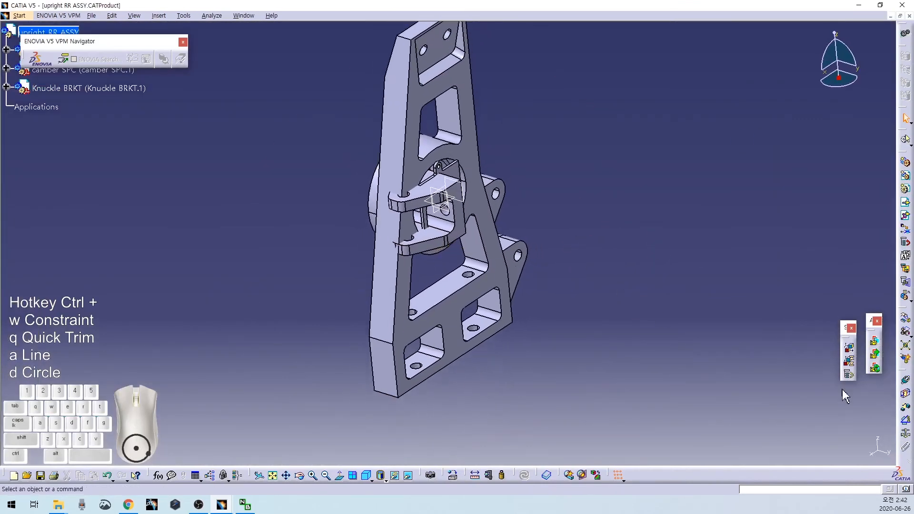
click(905, 434)
click(505, 286)
Step: Explode the assembly in 3D at all levels to separate its overlapping components
click(906, 345)
click(801, 451)
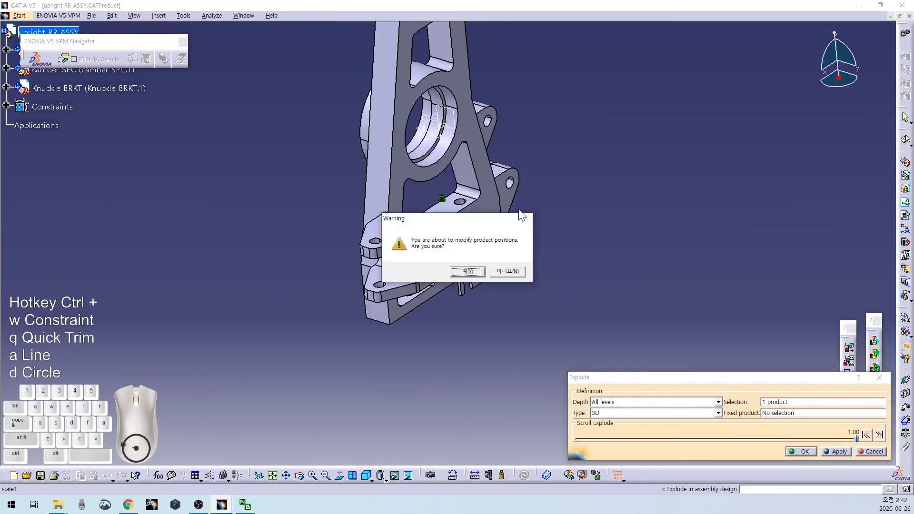
click(483, 271)
ctrl+middle_drag(538, 281, 631, 223)
click(905, 318)
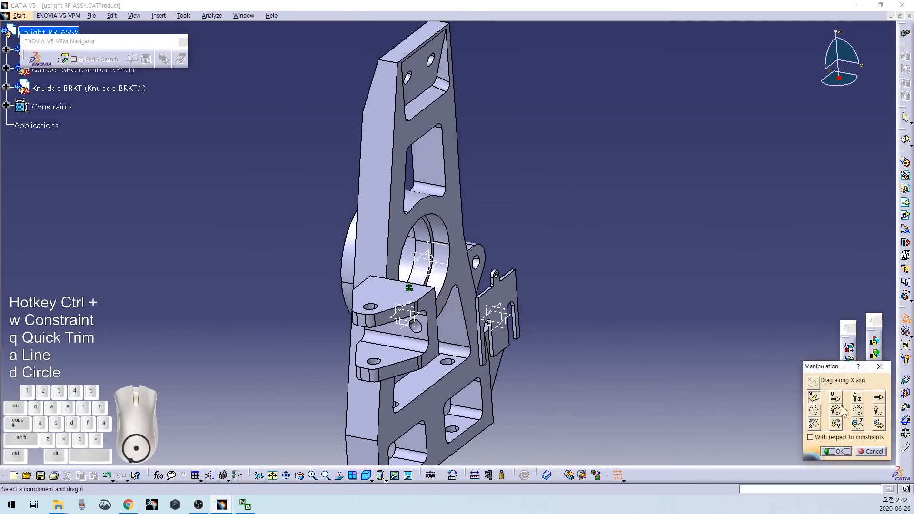
click(870, 452)
click(906, 380)
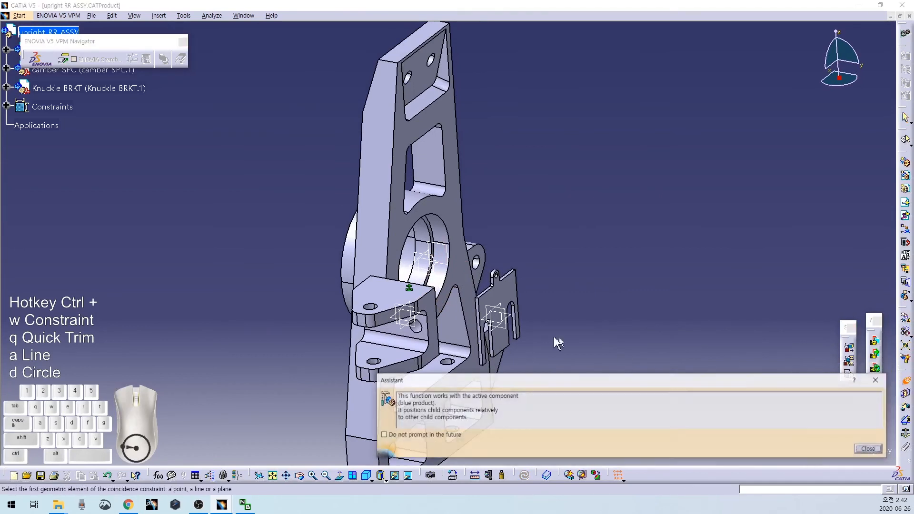
click(870, 449)
Step: Rotate the Knuckle BRKT about the Z axis with Manipulation so its lugs point away from the knuckle
ctrl+middle_drag(602, 372, 642, 348)
click(906, 318)
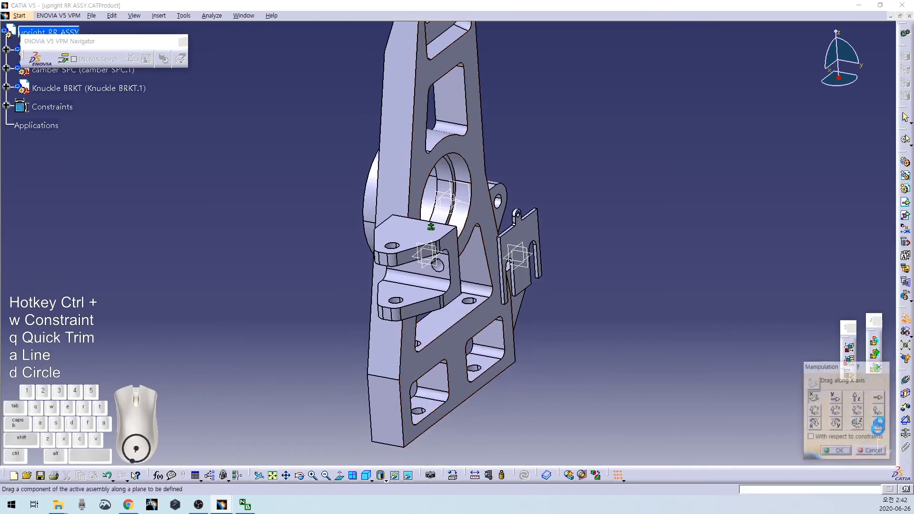
click(857, 422)
drag(412, 305, 690, 296)
click(849, 450)
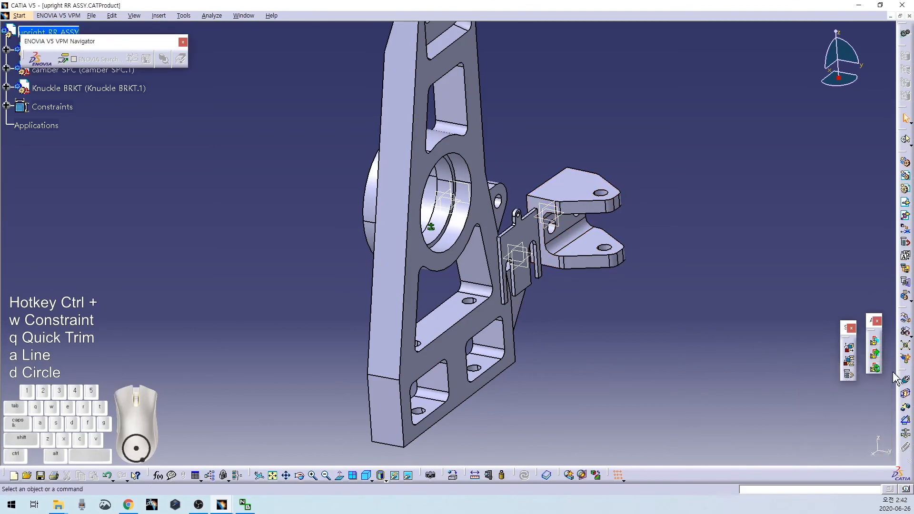
Step: Make the axes of the bracket's two mounting holes coincident with the axes of the two camber SPC slots
middle_drag(619, 338, 605, 215)
click(743, 108)
click(439, 134)
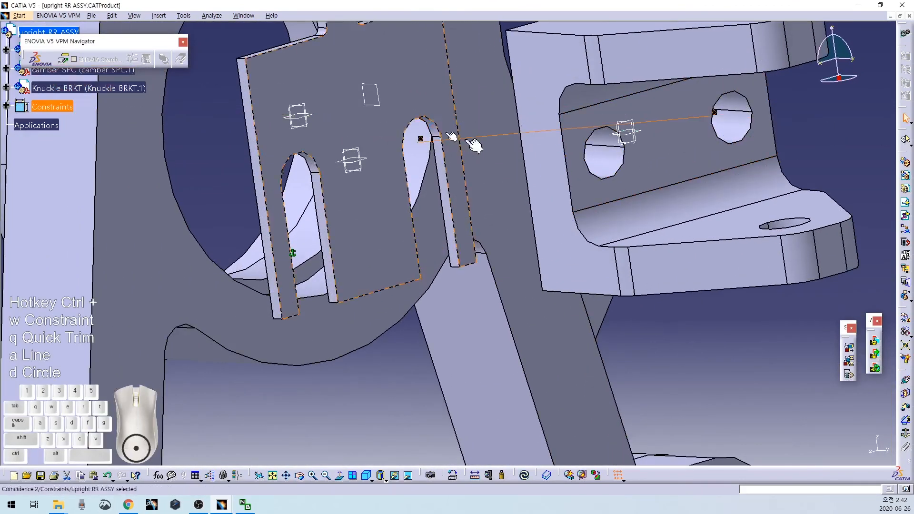
click(759, 335)
click(905, 381)
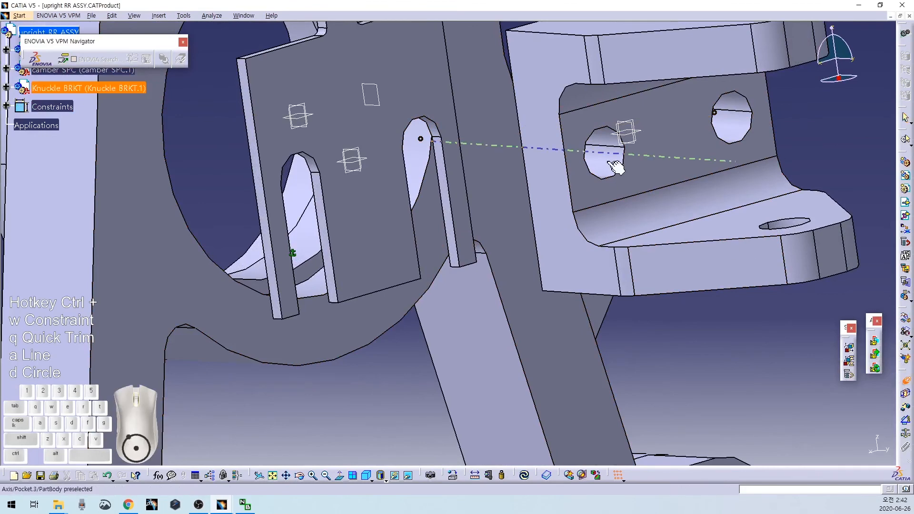
click(310, 165)
click(682, 337)
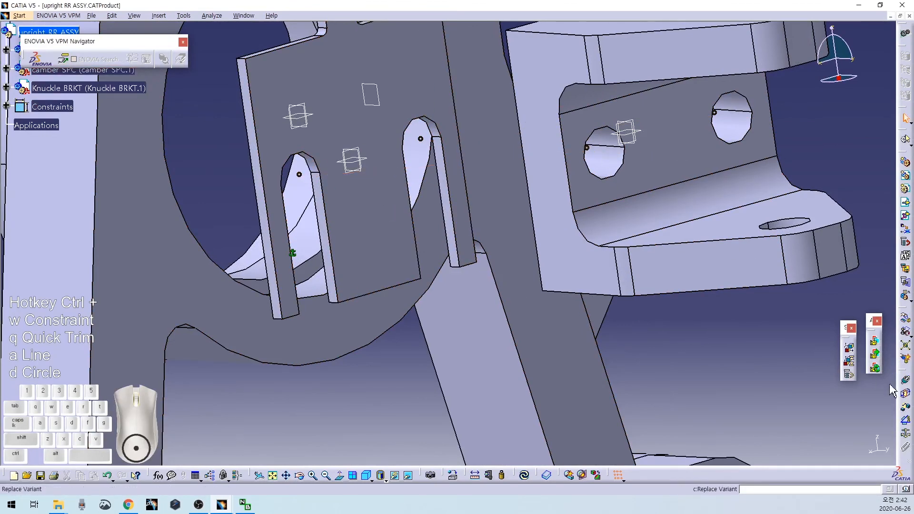
Step: Make the camber SPC's flat face coincident with the bracket's back face in Opposite orientation and update the assembly
click(353, 204)
middle_drag(379, 185, 574, 222)
click(558, 150)
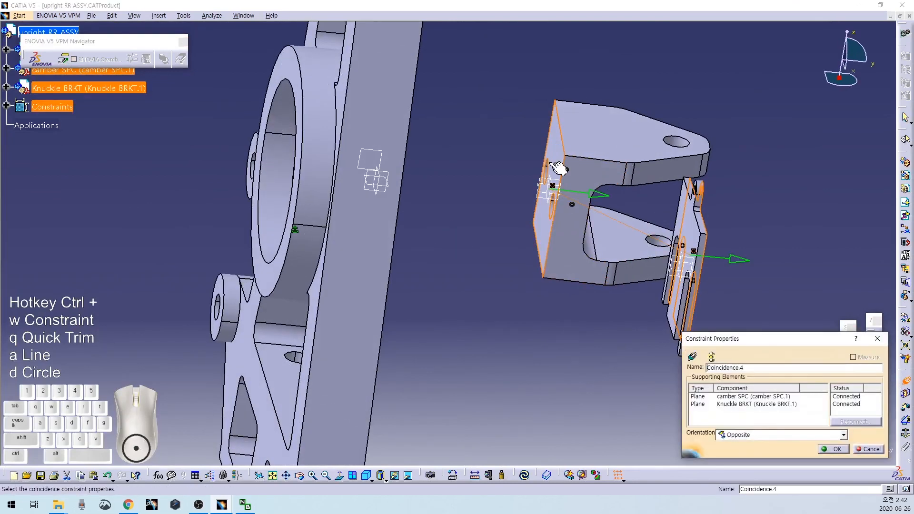
key(Return)
key(ctrl+u)
click(651, 76)
Step: Make the axis of one bracket mounting hole coincident with the matching hole in the knuckle's upper pocket
middle_drag(651, 76, 423, 228)
click(911, 381)
middle_drag(443, 161, 474, 213)
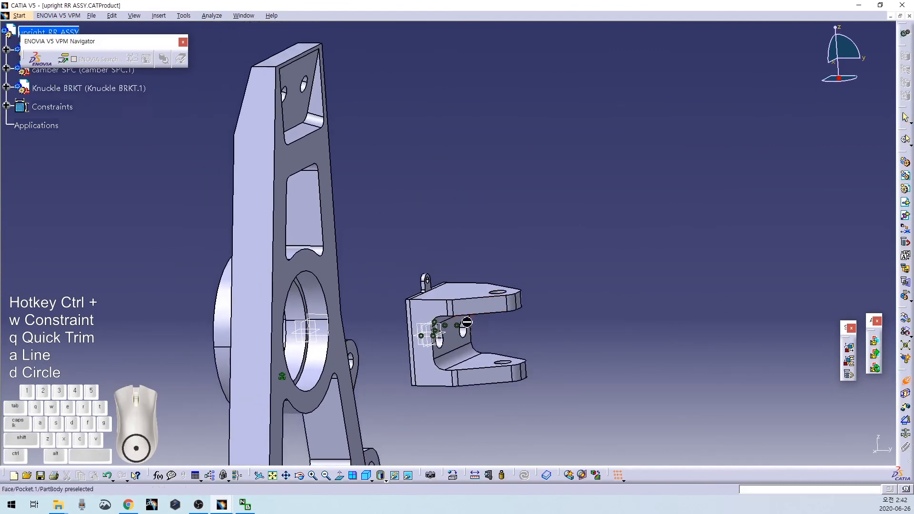
click(461, 327)
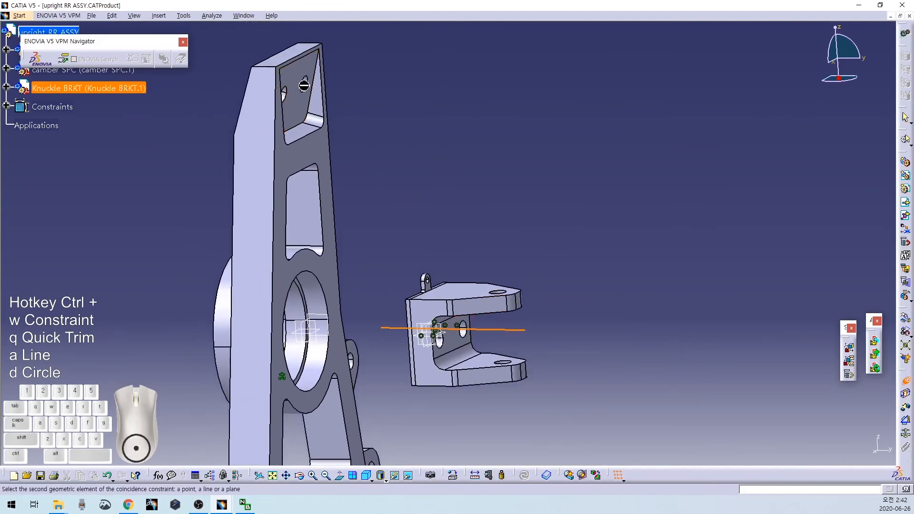
middle_drag(305, 84, 330, 114)
click(227, 93)
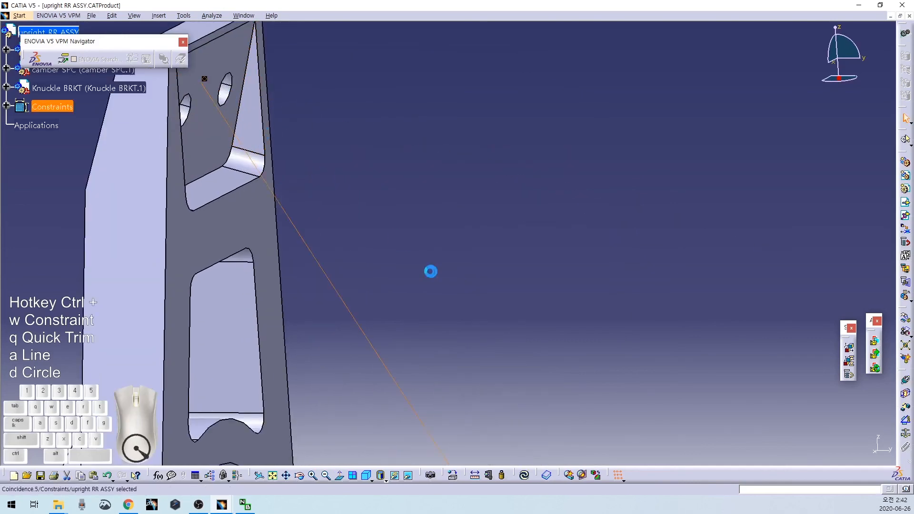
Step: Make the axis of the bracket's other mounting hole coincident with the second hole in the knuckle's upper pocket
middle_drag(430, 271, 445, 188)
click(905, 393)
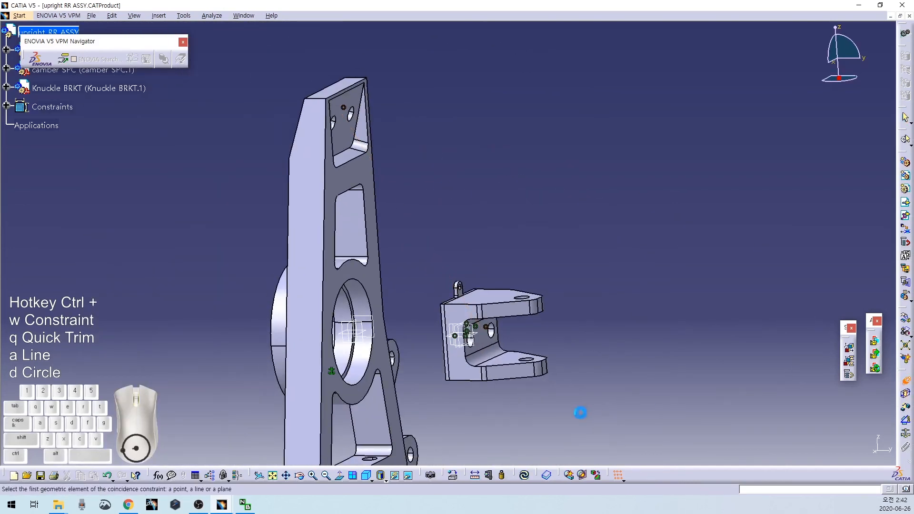
middle_drag(580, 412, 594, 206)
click(582, 206)
middle_drag(321, 82, 410, 125)
click(408, 119)
click(751, 261)
Step: Make the knuckle's upper pocket face coincident with the camber SPC's exposed face and update the assembly
click(906, 380)
click(434, 164)
middle_drag(612, 207, 581, 341)
middle_drag(580, 340, 548, 247)
click(443, 215)
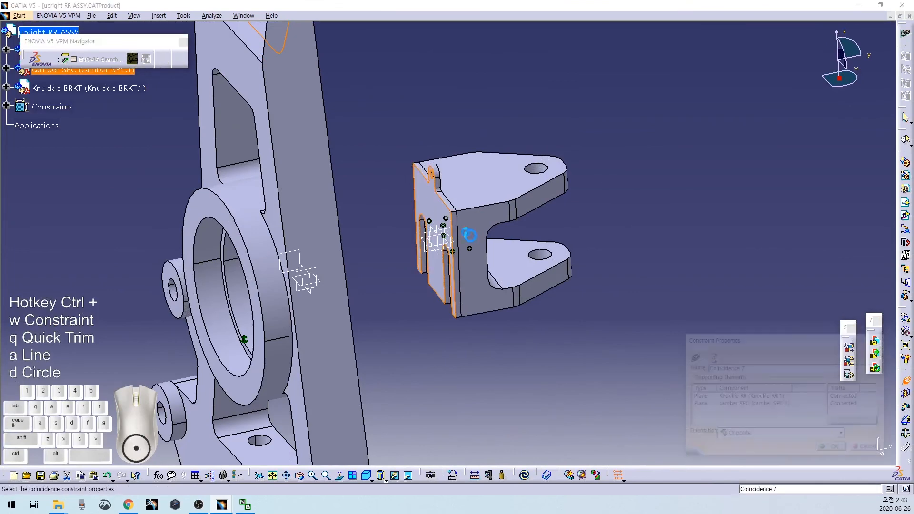
key(Return)
key(ctrl+u)
middle_drag(523, 198, 439, 235)
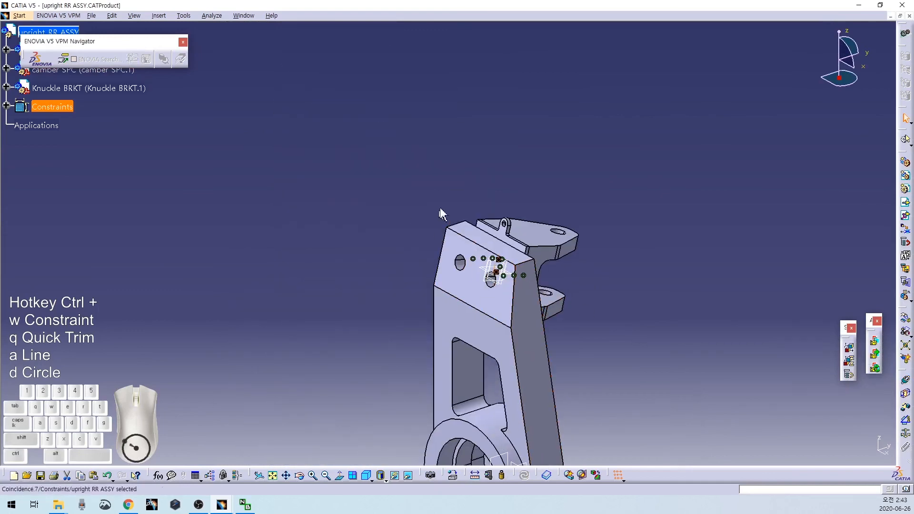
click(609, 318)
middle_drag(645, 395, 372, 378)
Step: Move the ENOVIA V5 VPM Navigator toolbar clear of the specification tree
drag(118, 48, 111, 434)
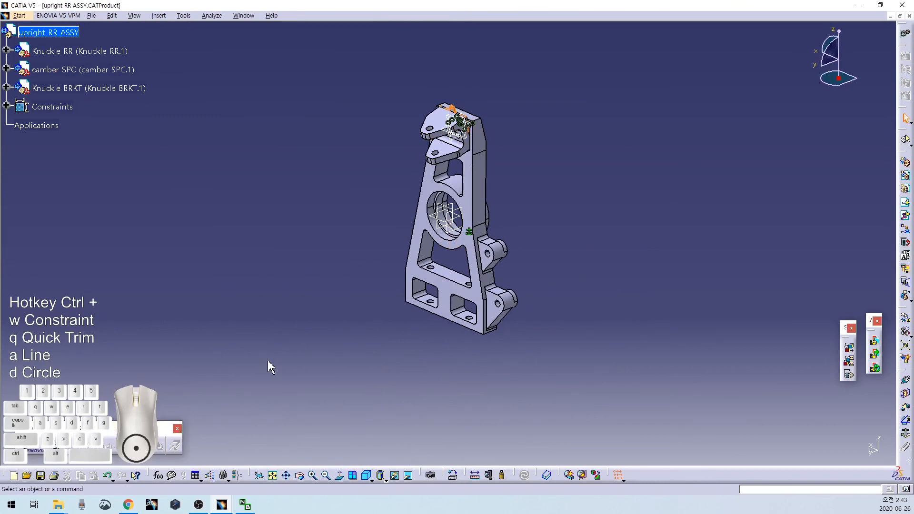
middle_drag(316, 351, 347, 372)
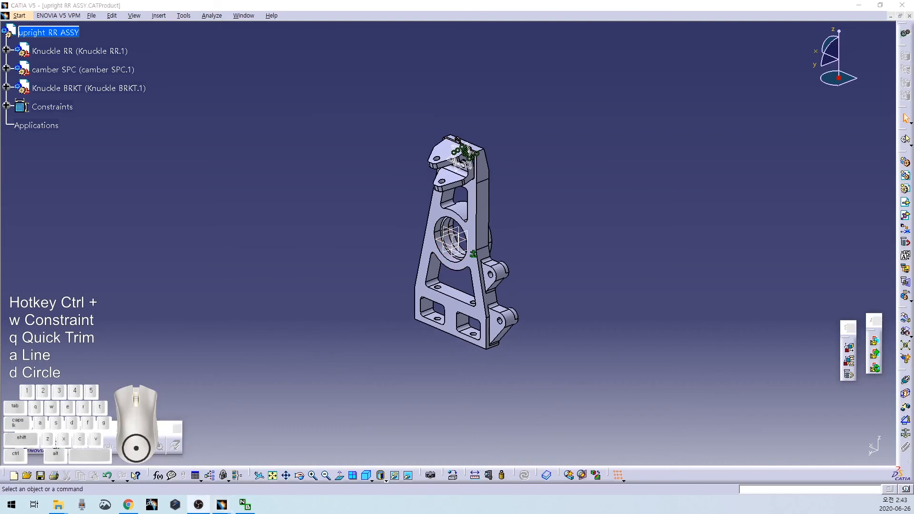
drag(133, 426, 310, 33)
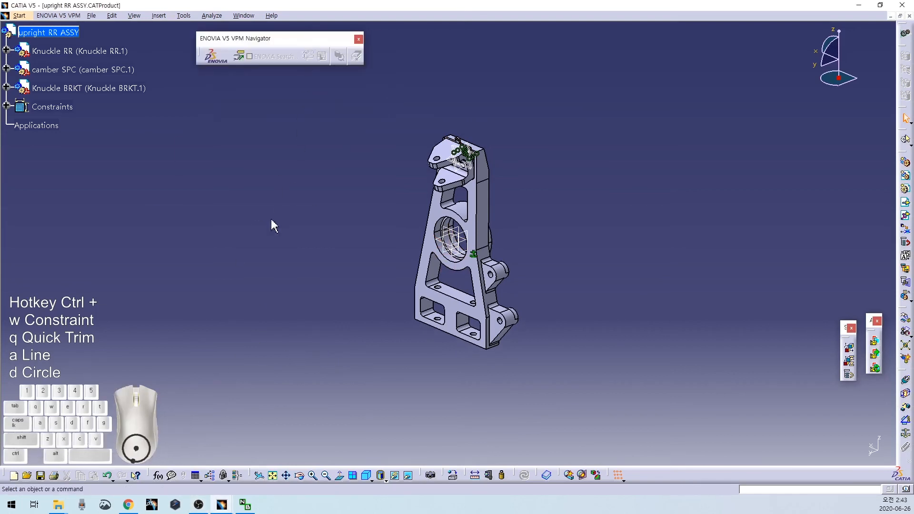
middle_drag(239, 338, 267, 294)
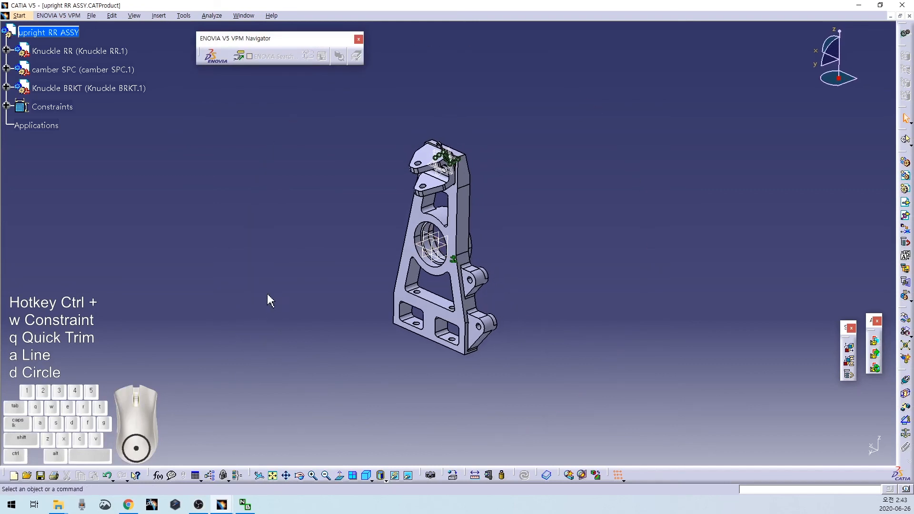